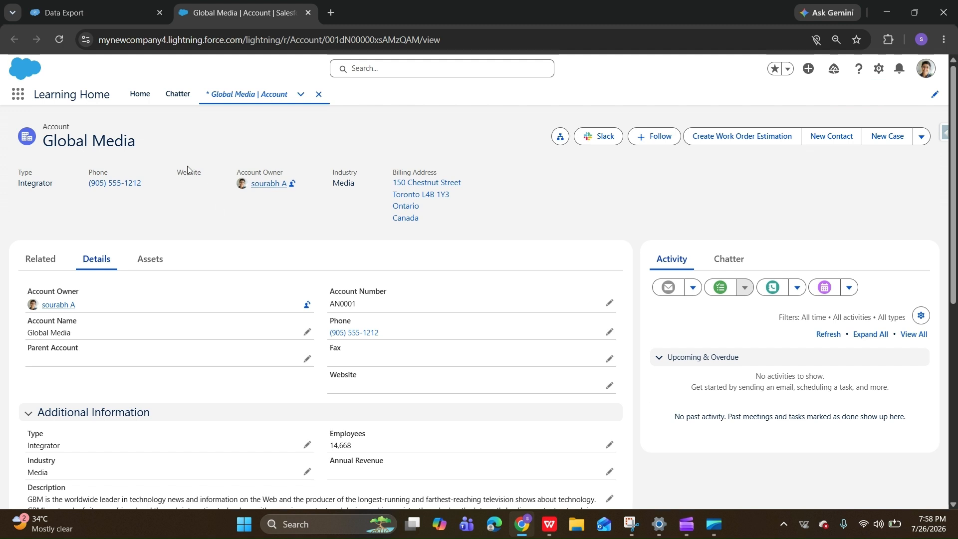
# - Find Data Mappers by searching the launcher for "data mapper" and open its record list
pyautogui.click(22, 96)
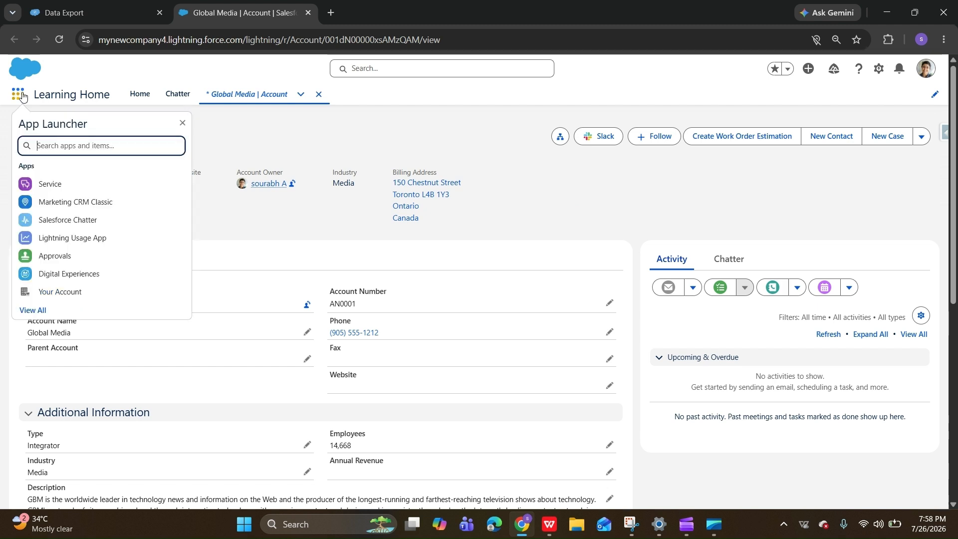
pyautogui.write('data ')
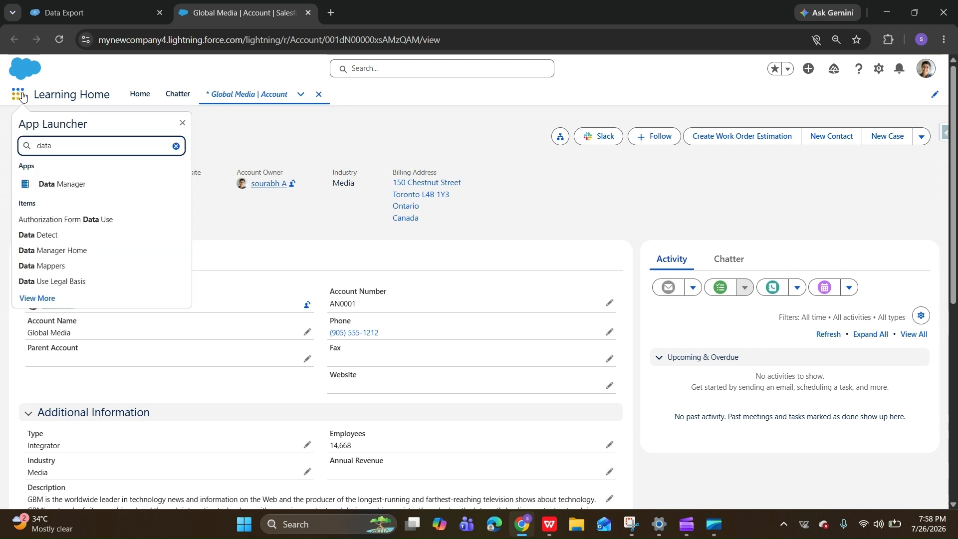
pyautogui.write('mapper')
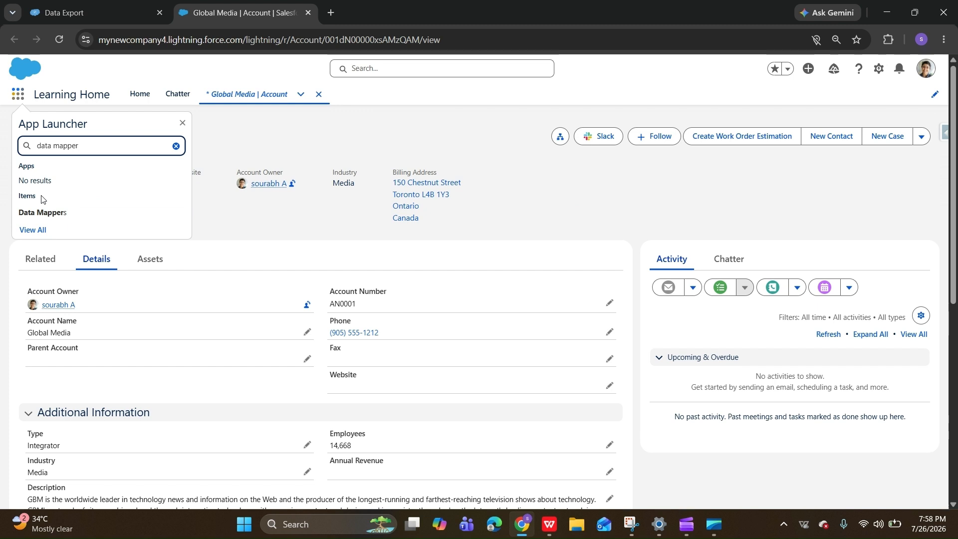
pyautogui.click(59, 214)
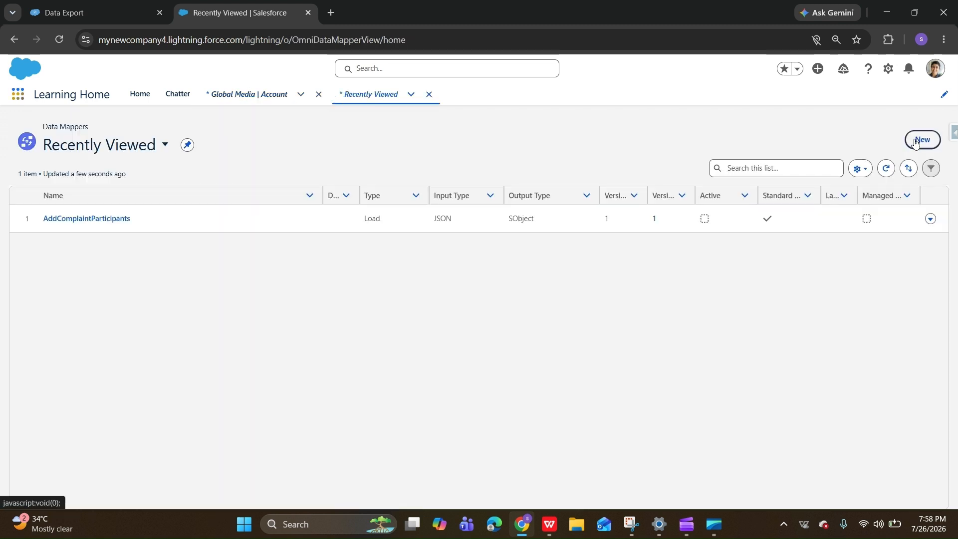
# - Create a Data Mapper named ExtractDataMapperExample with interface type Extract and JSON as input and output type
pyautogui.click(916, 143)
pyautogui.click(312, 201)
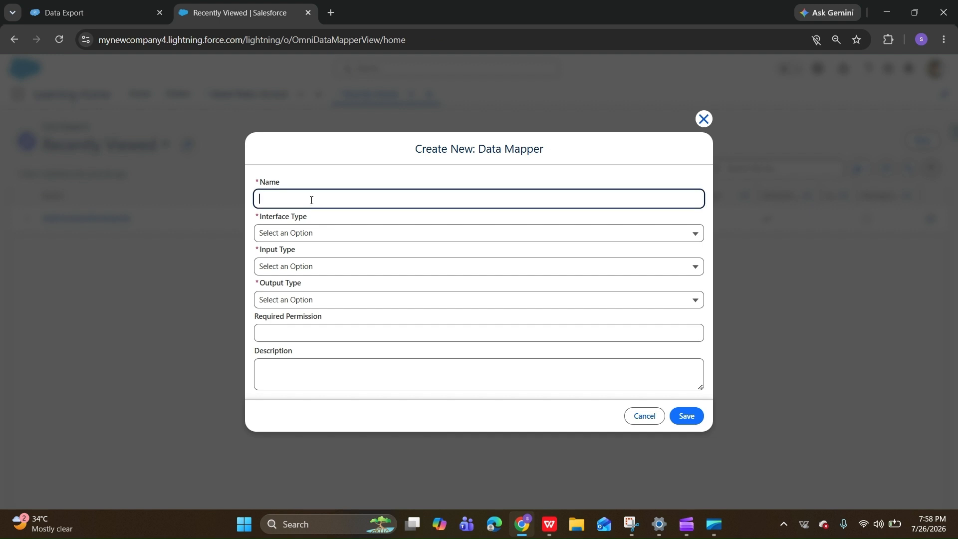
pyautogui.write('ExtractDataMapperExample')
pyautogui.click(319, 234)
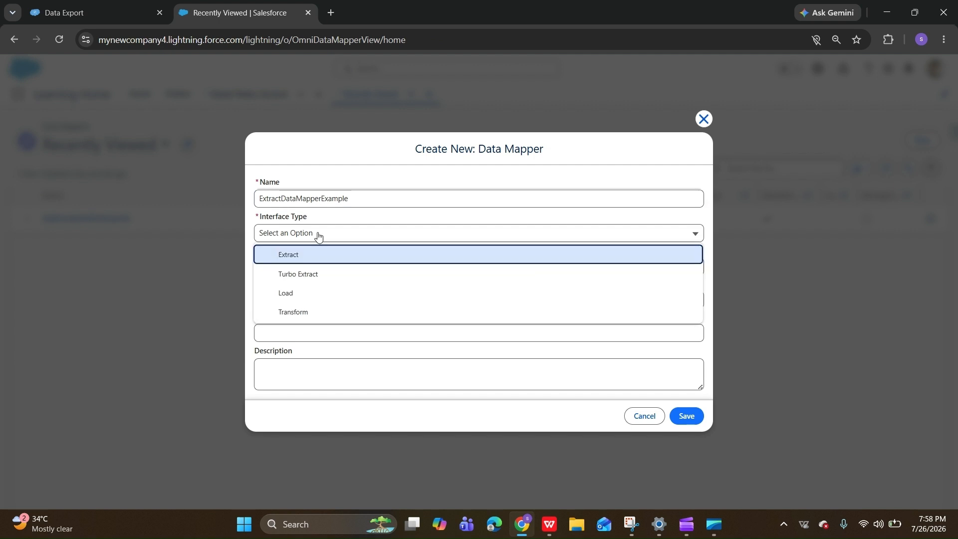
pyautogui.click(312, 260)
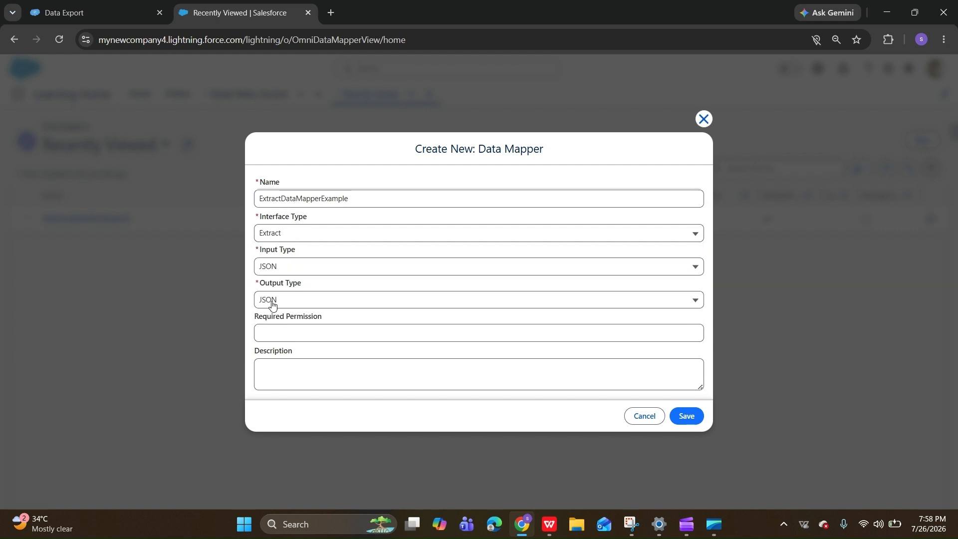
pyautogui.click(302, 330)
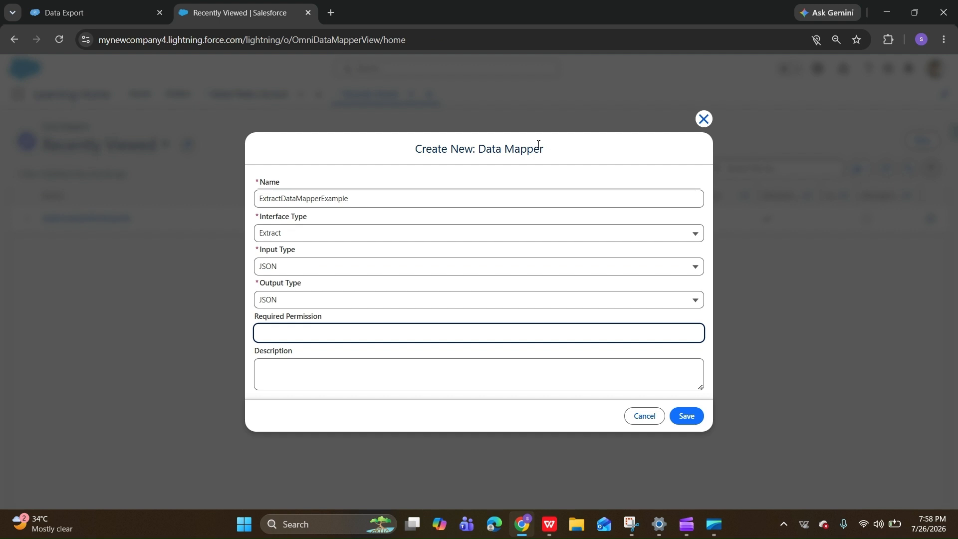
pyautogui.click(293, 376)
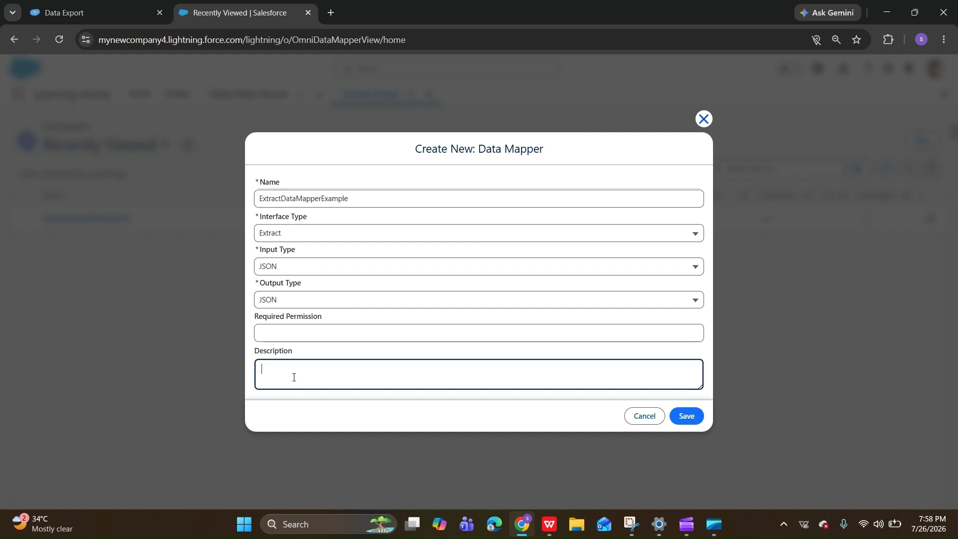
pyautogui.click(680, 418)
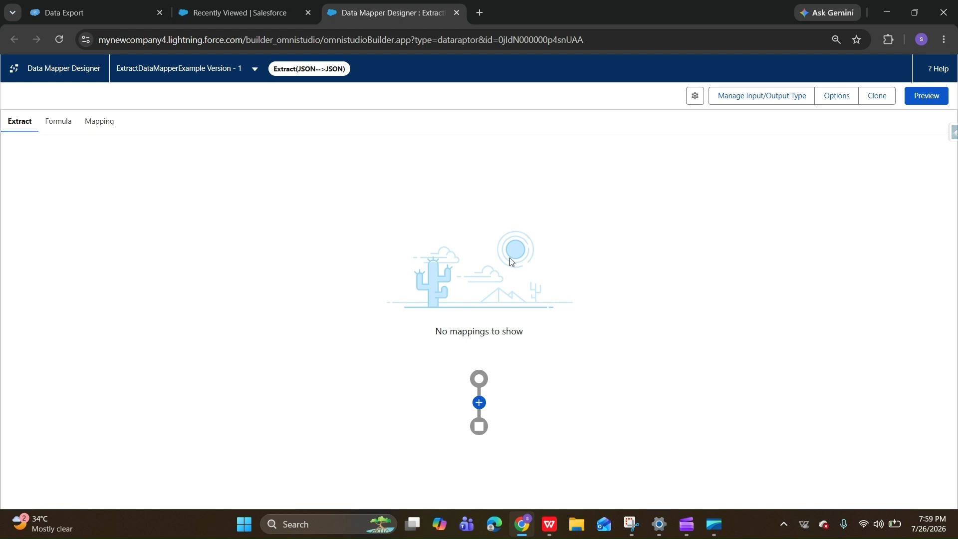
# - Add an extract step for the Account object with the extract object path AccountDetails
pyautogui.click(480, 403)
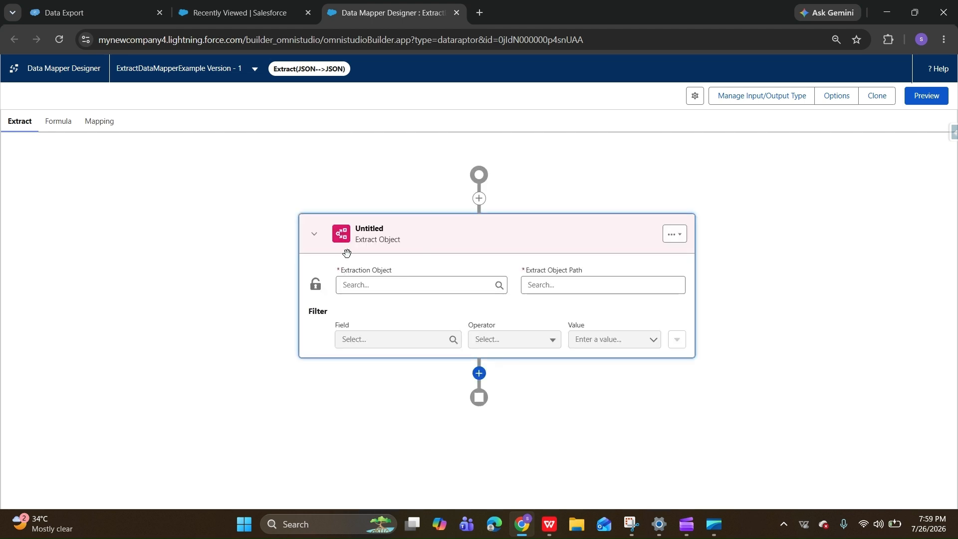
pyautogui.click(385, 284)
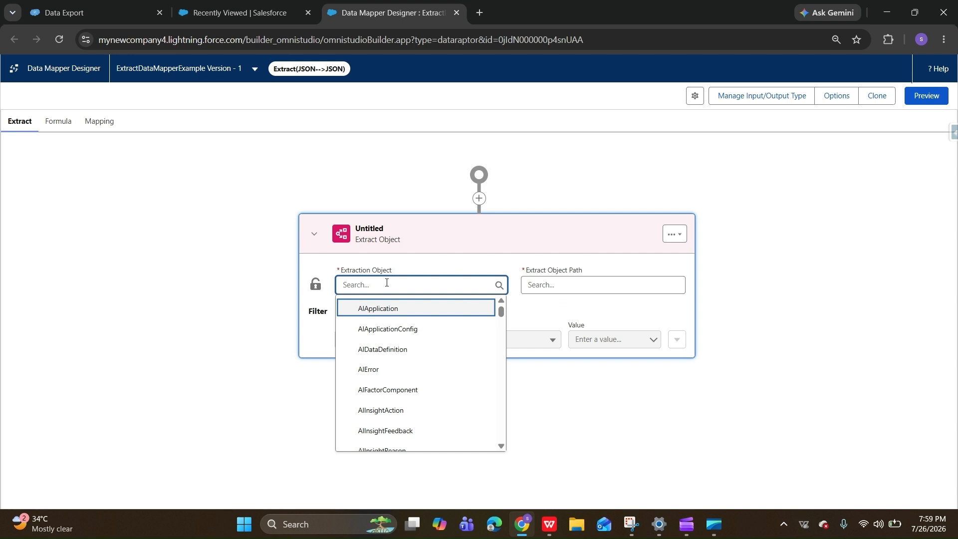
pyautogui.write('Acc')
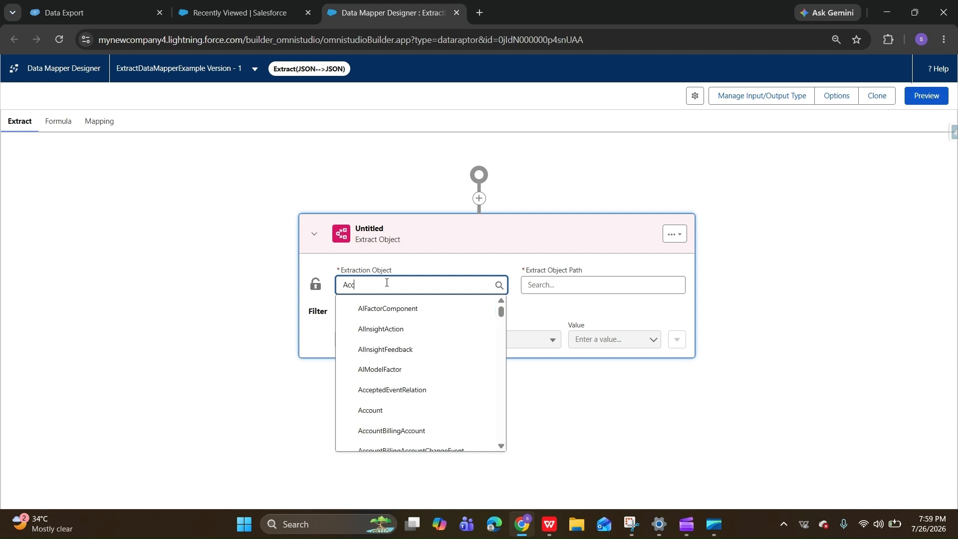
pyautogui.write('ount')
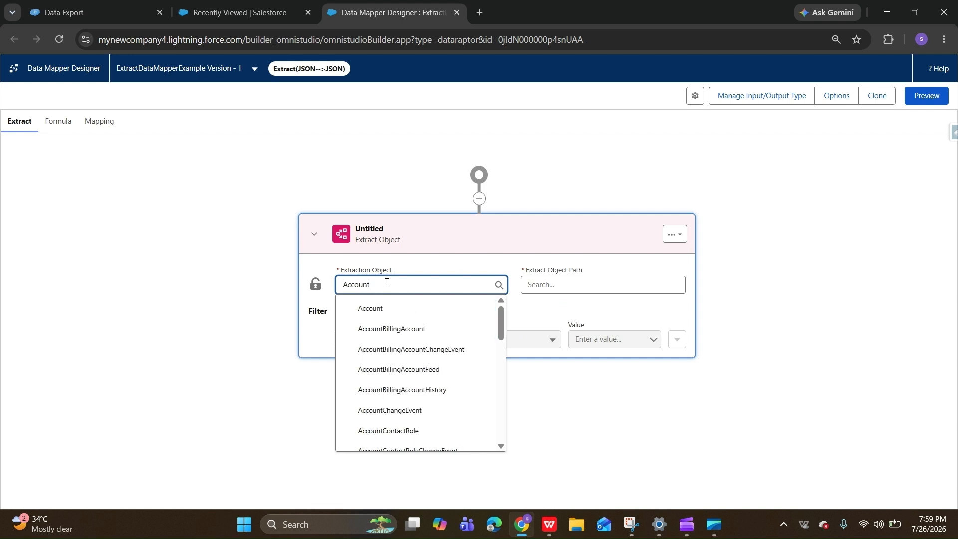
pyautogui.click(407, 310)
pyautogui.click(557, 289)
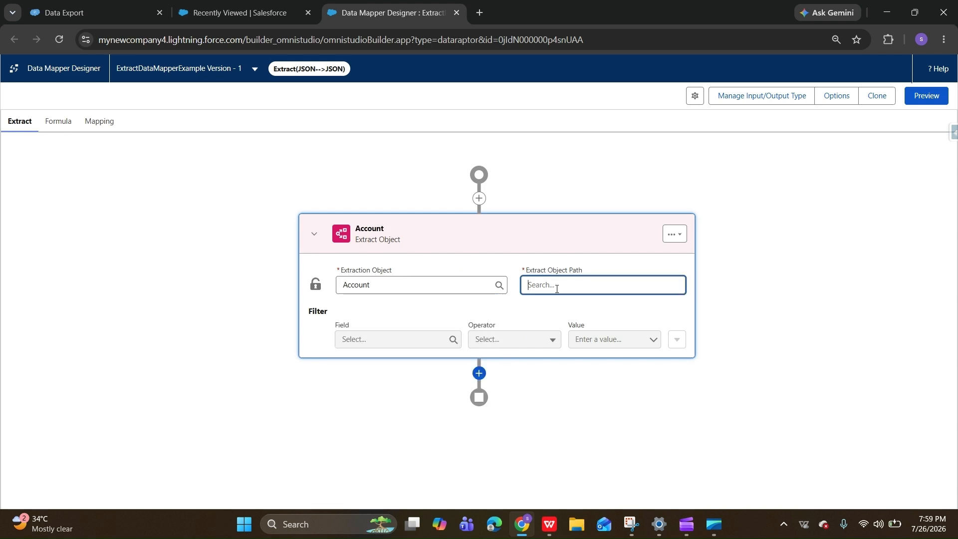
pyautogui.write('Accou')
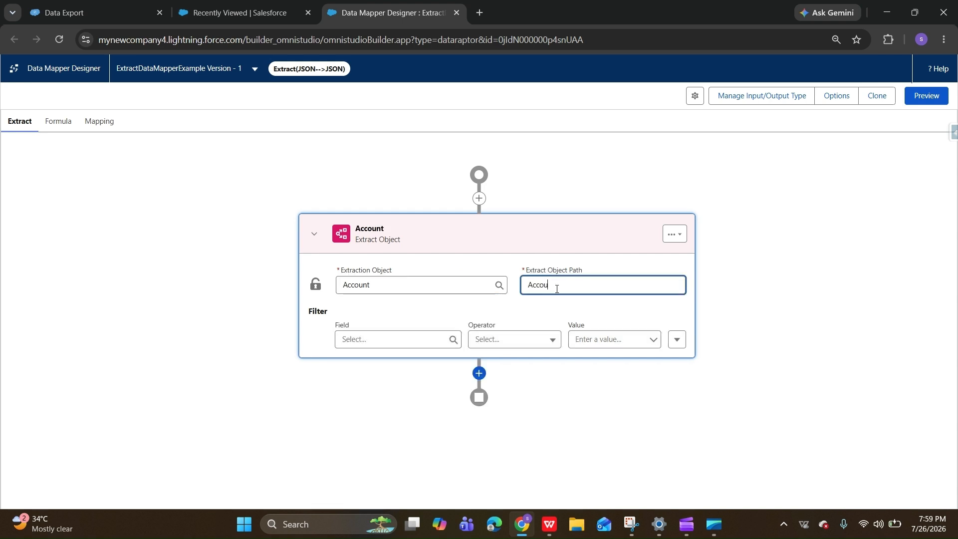
pyautogui.write('ntDetails')
# - Filter the Account extraction so that IsActive Equals "$Vlocity.TRUE"
pyautogui.click(394, 344)
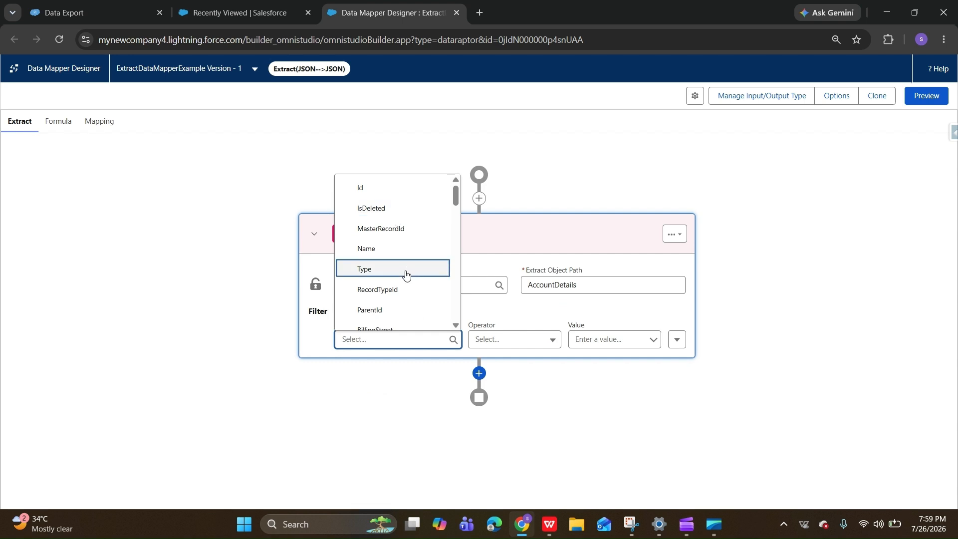
pyautogui.write('is')
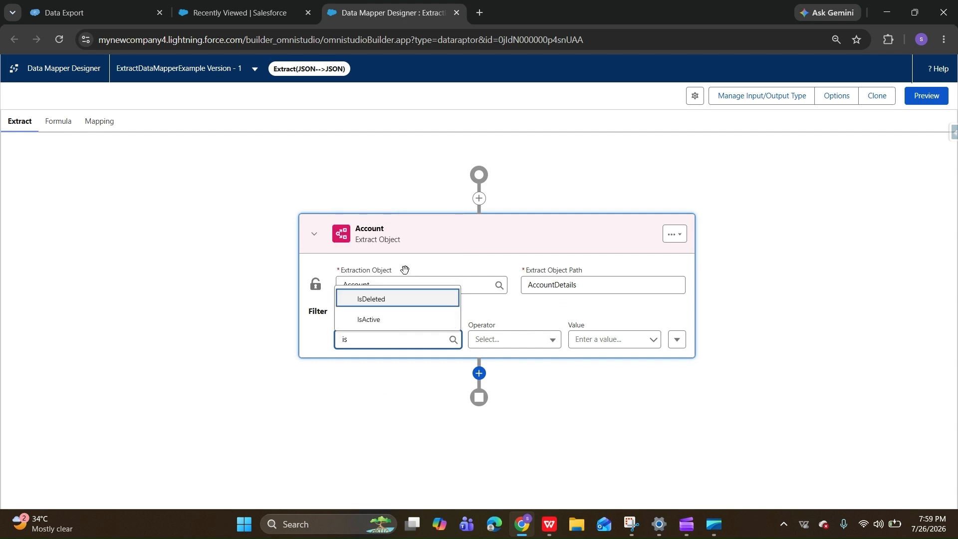
pyautogui.click(407, 322)
pyautogui.click(488, 362)
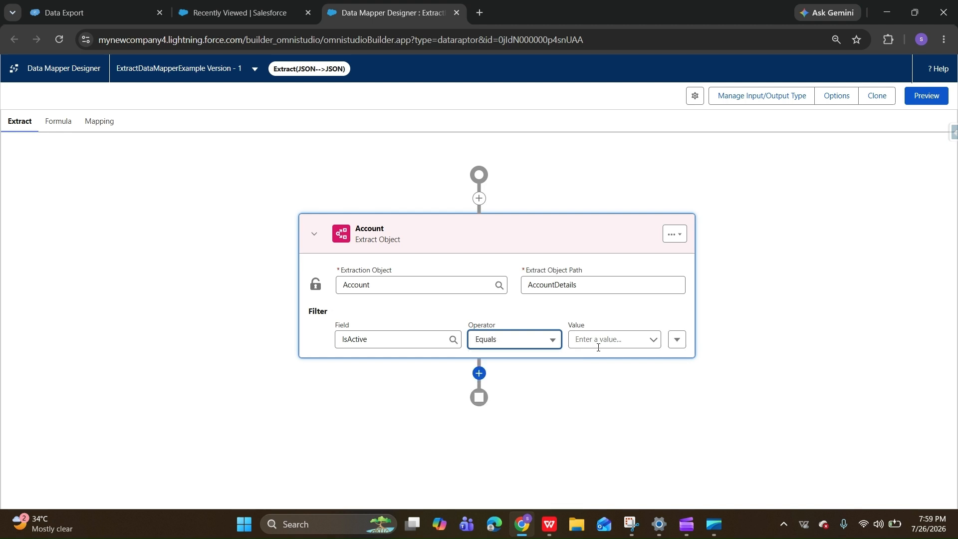
pyautogui.click(618, 345)
pyautogui.write('"')
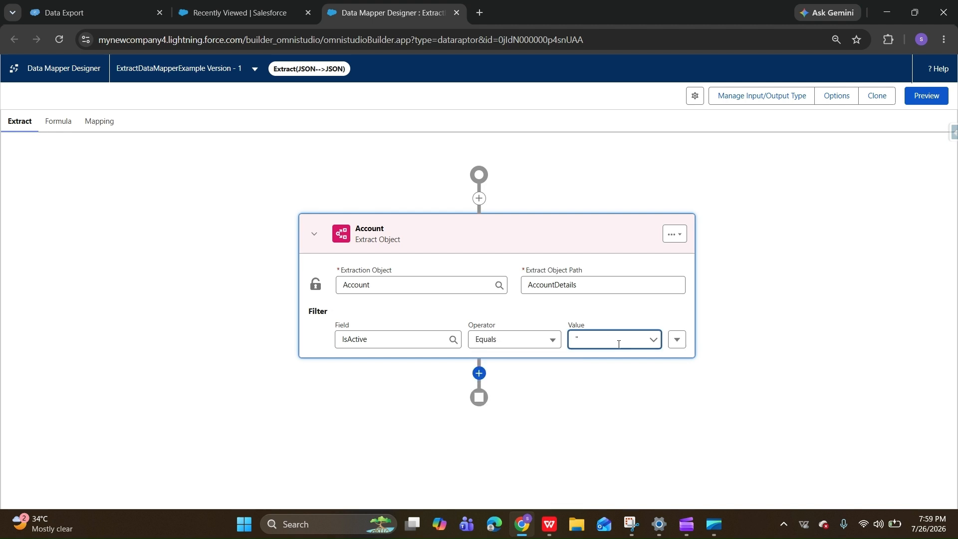
pyautogui.write('$Vlocity.TRUE"')
# - Preview and execute the Data Mapper, examine the query in the debug log, and return to editing
pyautogui.click(940, 96)
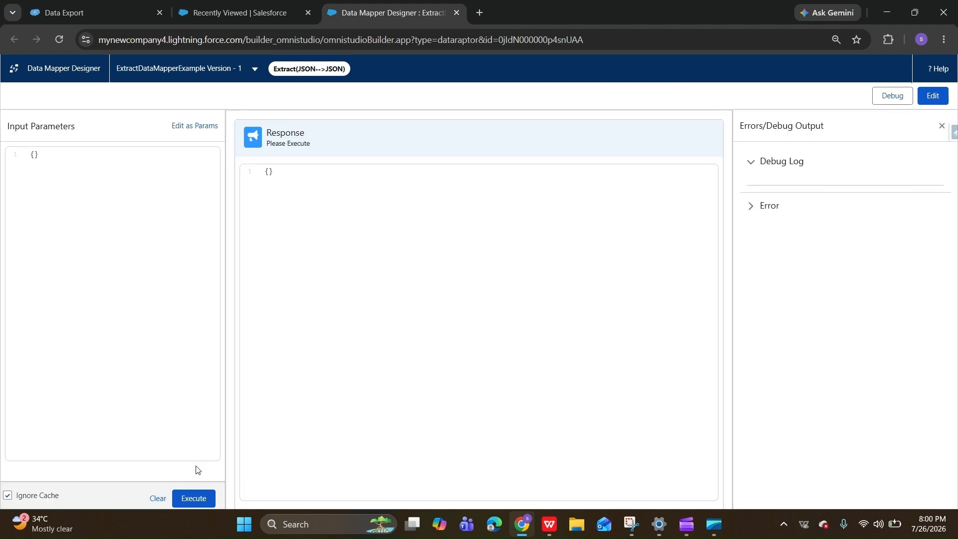
pyautogui.click(195, 499)
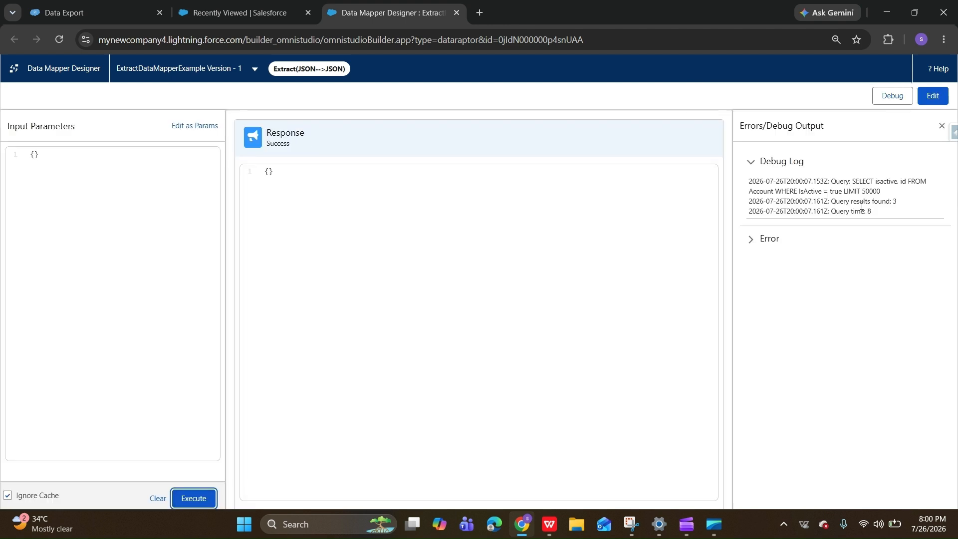
pyautogui.moveTo(882, 192); pyautogui.dragTo(840, 181)
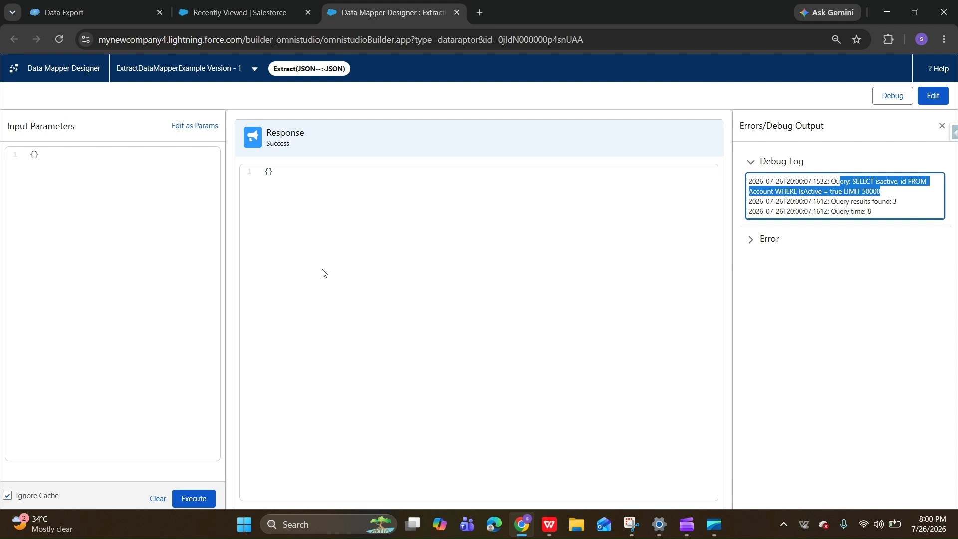
pyautogui.click(942, 103)
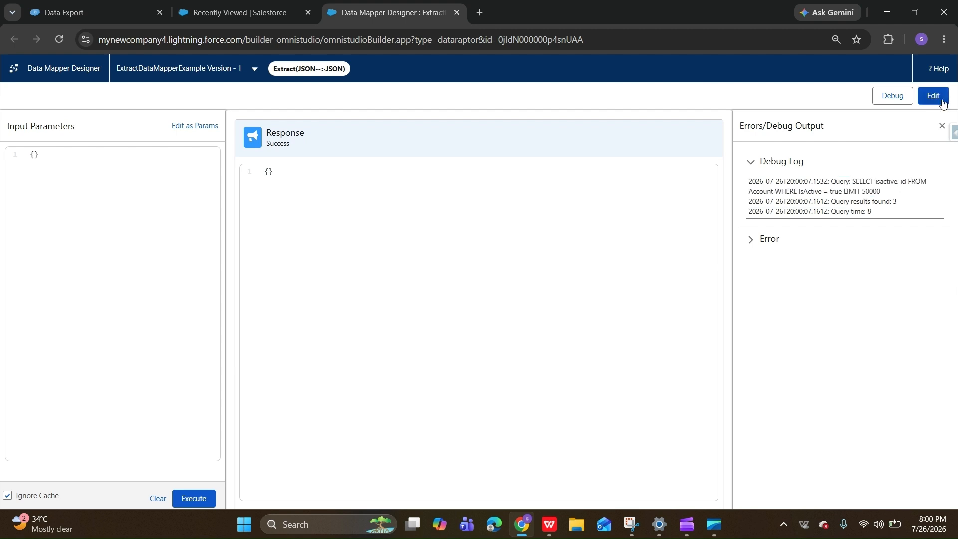
pyautogui.click(111, 124)
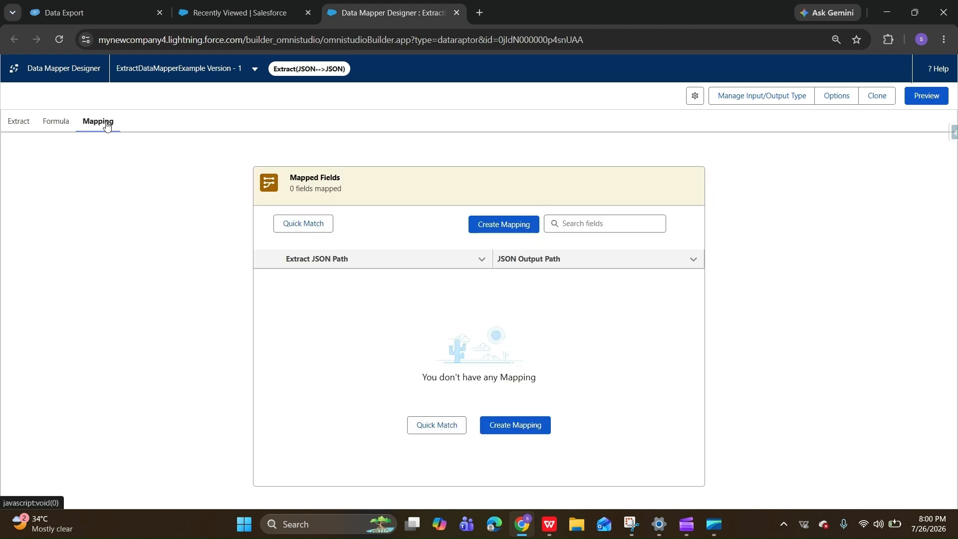
pyautogui.click(527, 429)
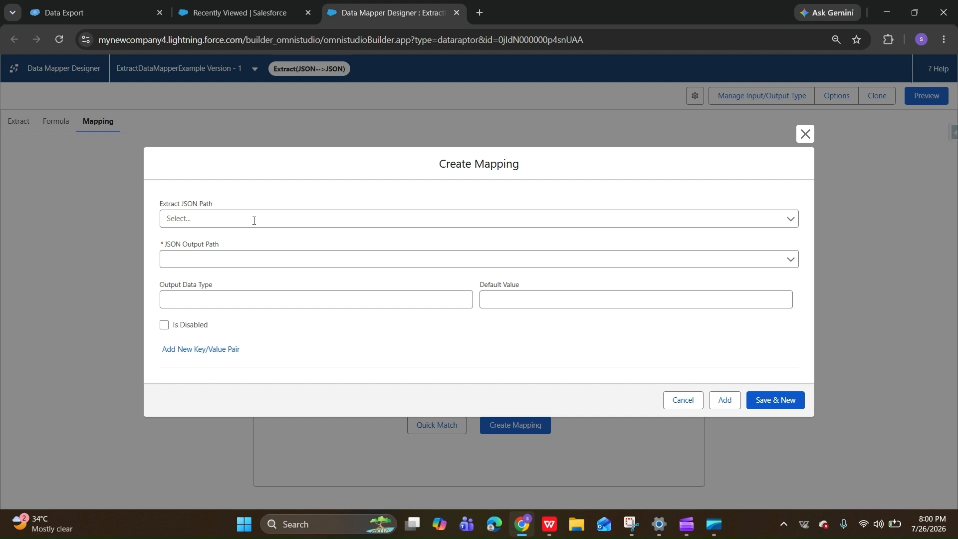
pyautogui.click(252, 217)
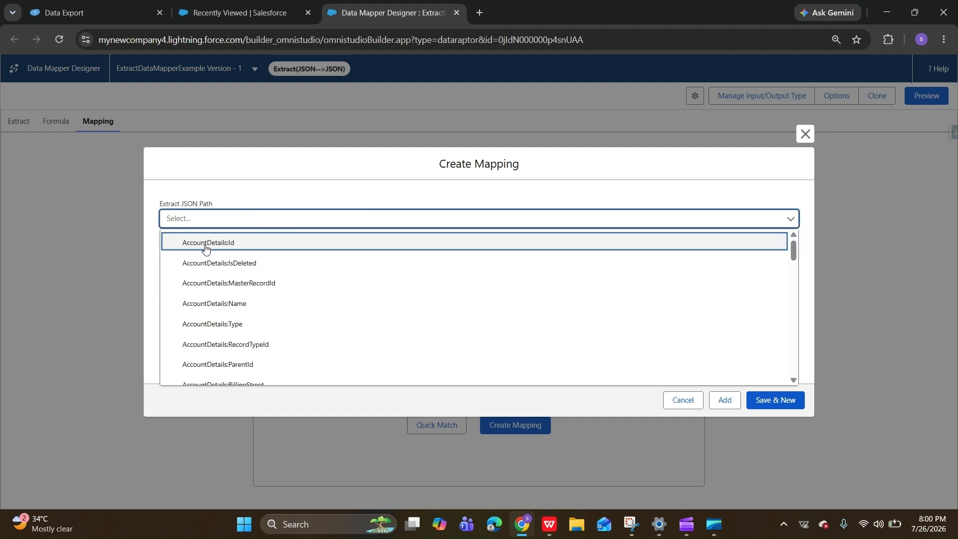
pyautogui.click(685, 402)
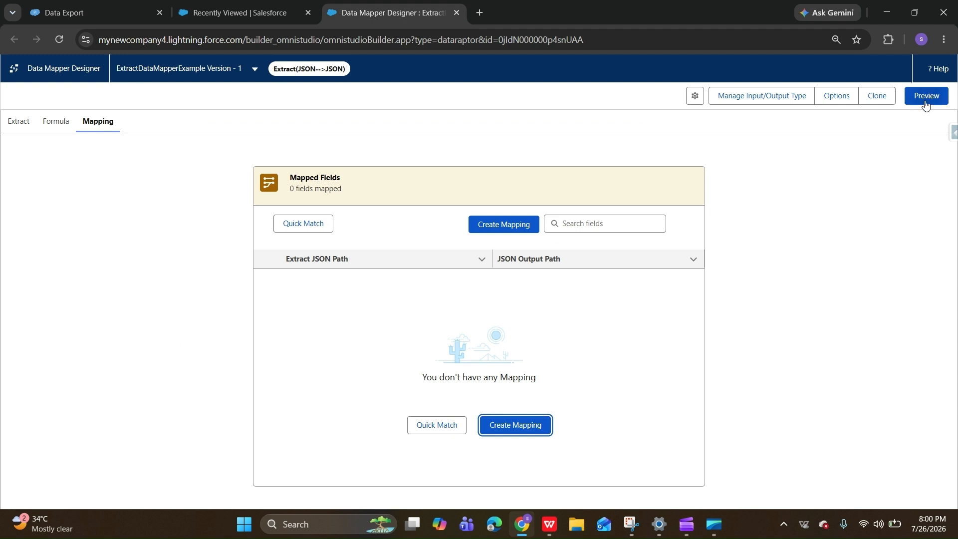
pyautogui.click(19, 121)
pyautogui.click(582, 287)
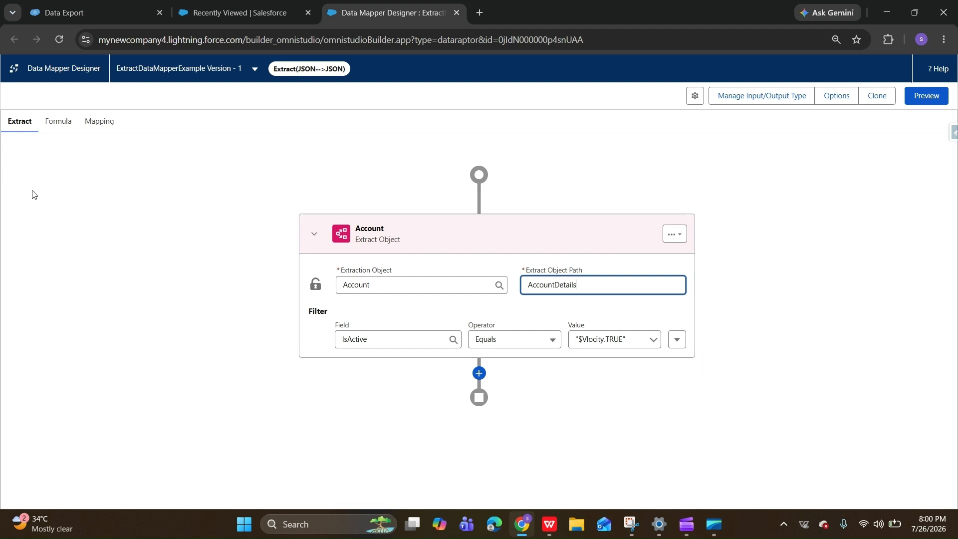
# - Start a new field mapping with AccountDetails:Name as its Extract JSON Path
pyautogui.click(100, 121)
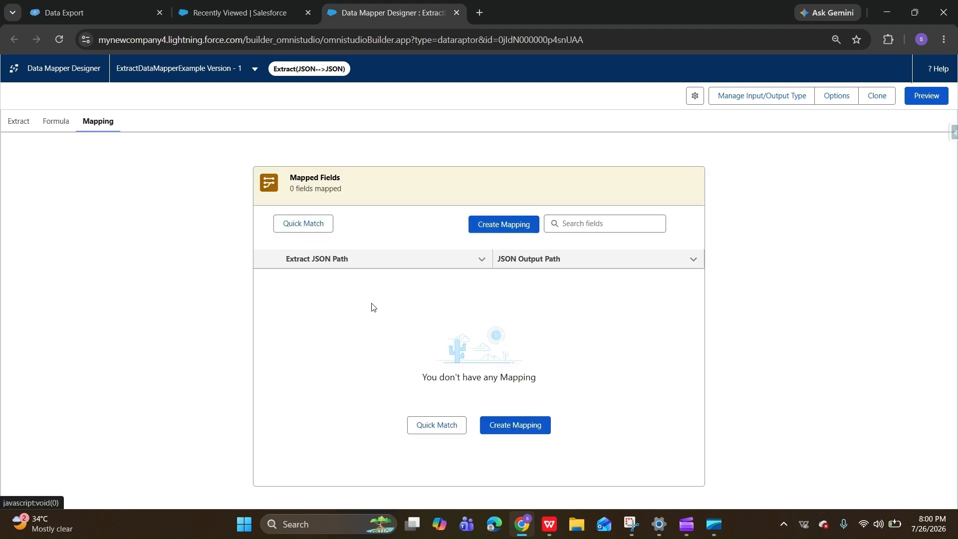
pyautogui.click(506, 433)
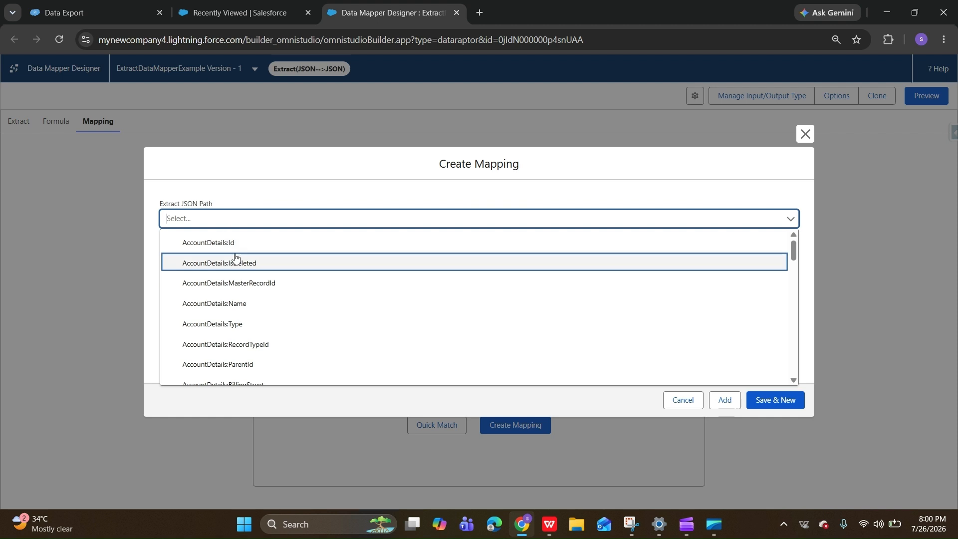
pyautogui.click(239, 308)
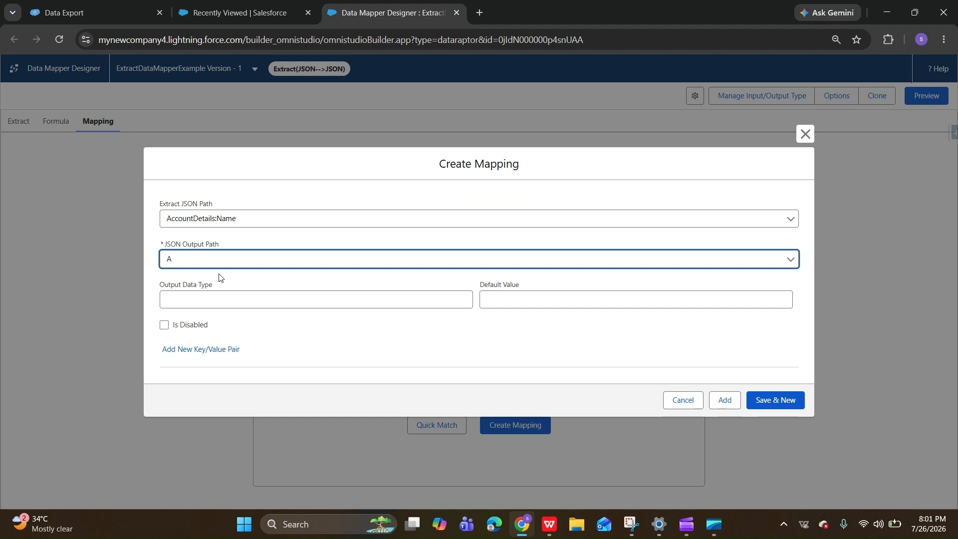
# - Set the JSON Output Path to AccountData:FullName, leave data type and default value empty, and save the mapping, starting another one
pyautogui.write('c')
pyautogui.write('c')
pyautogui.write('o')
pyautogui.write('uncount')
pyautogui.press('BackSpace')
pyautogui.press('BackSpace')
pyautogui.press('BackSpace')
pyautogui.press('BackSpace')
pyautogui.press('BackSpace')
pyautogui.press('BackSpace')
pyautogui.press('BackSpace')
pyautogui.write('untData:FullNAm')
pyautogui.press('BackSpace')
pyautogui.press('BackSpace')
pyautogui.write('ame')
pyautogui.click(221, 302)
pyautogui.click(547, 331)
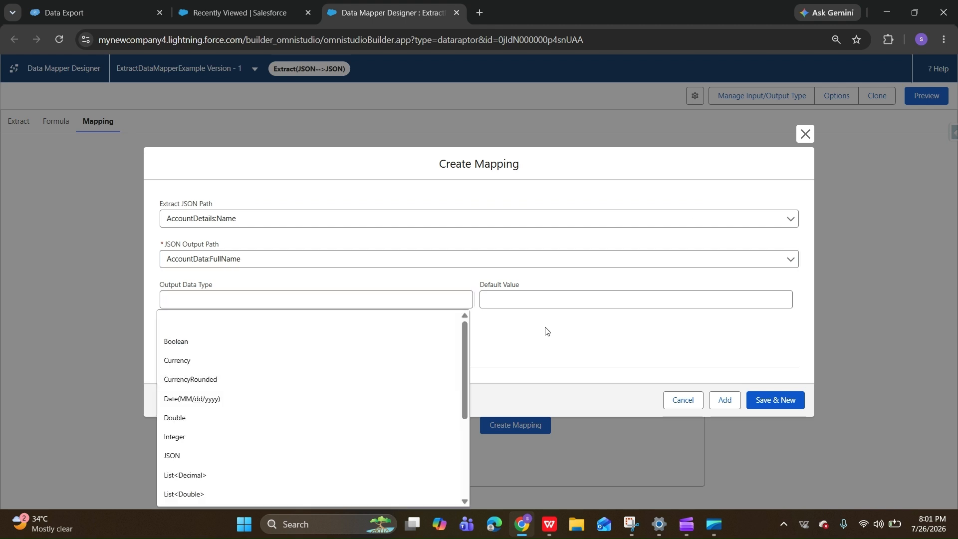
pyautogui.click(544, 303)
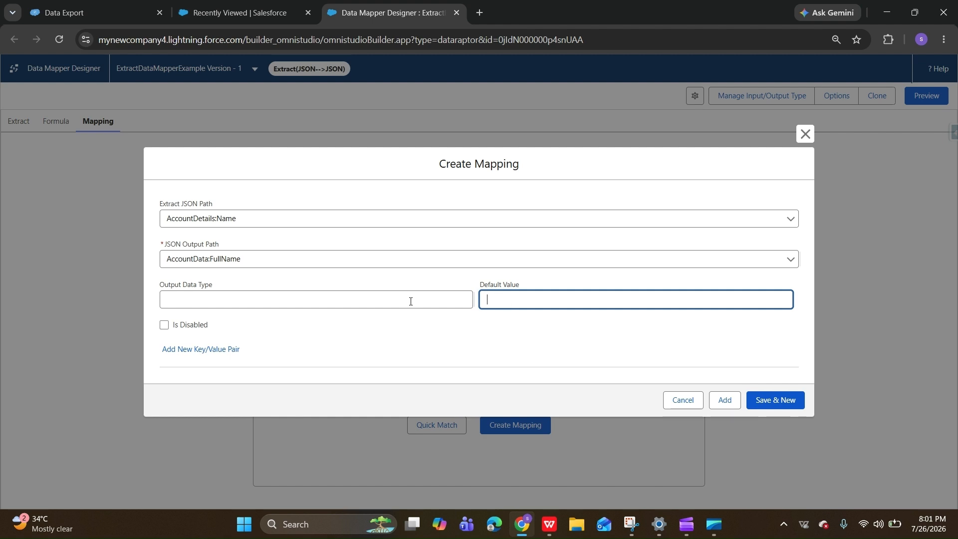
pyautogui.click(759, 404)
# - Map AccountDetails:Type to the JSON Output Path AccountData:Type and save the mapping, starting another one
pyautogui.click(226, 220)
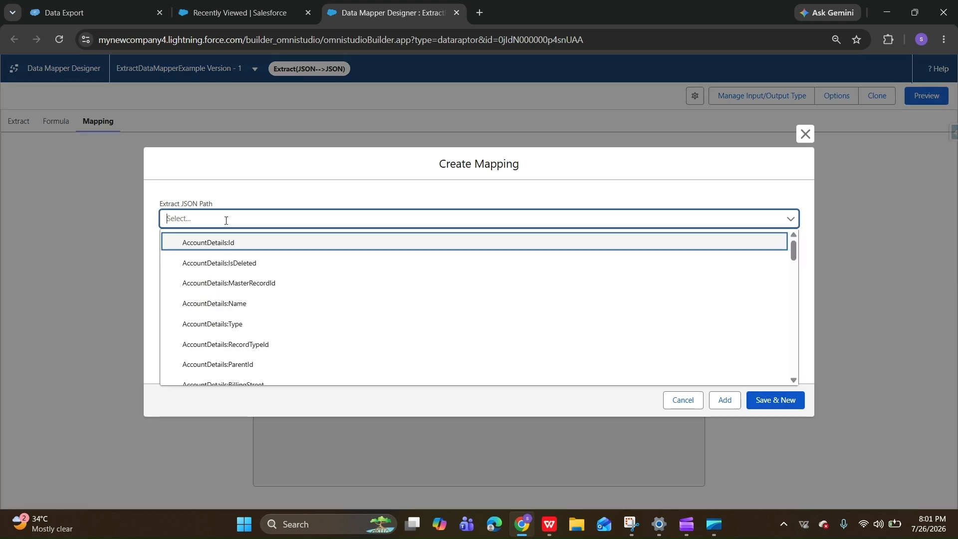
pyautogui.click(246, 334)
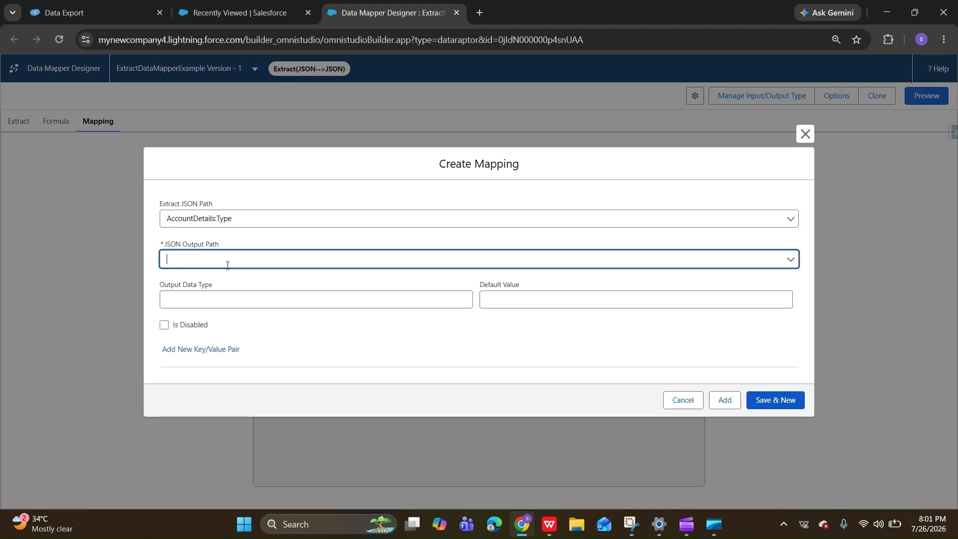
pyautogui.write('AccountData')
pyautogui.moveTo(219, 265); pyautogui.dragTo(168, 262)
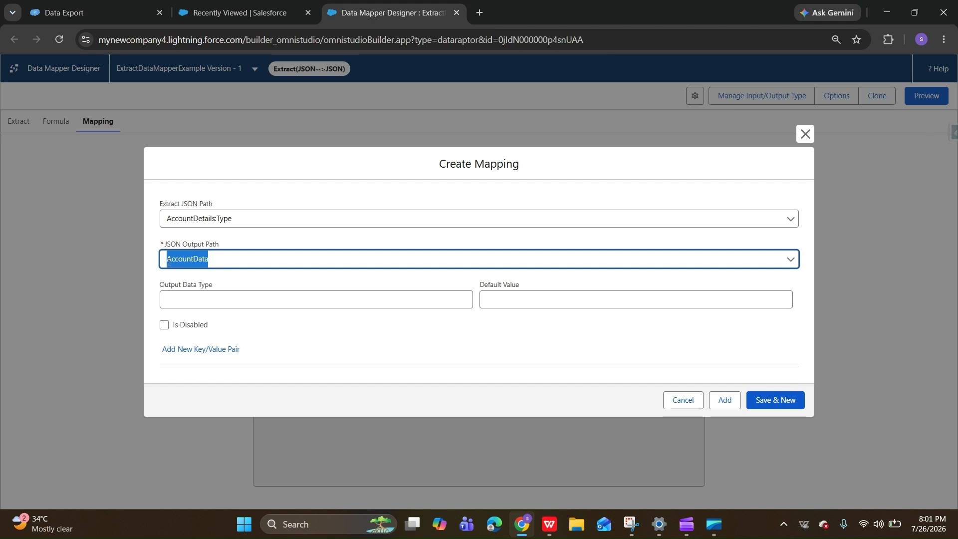
pyautogui.click(219, 262)
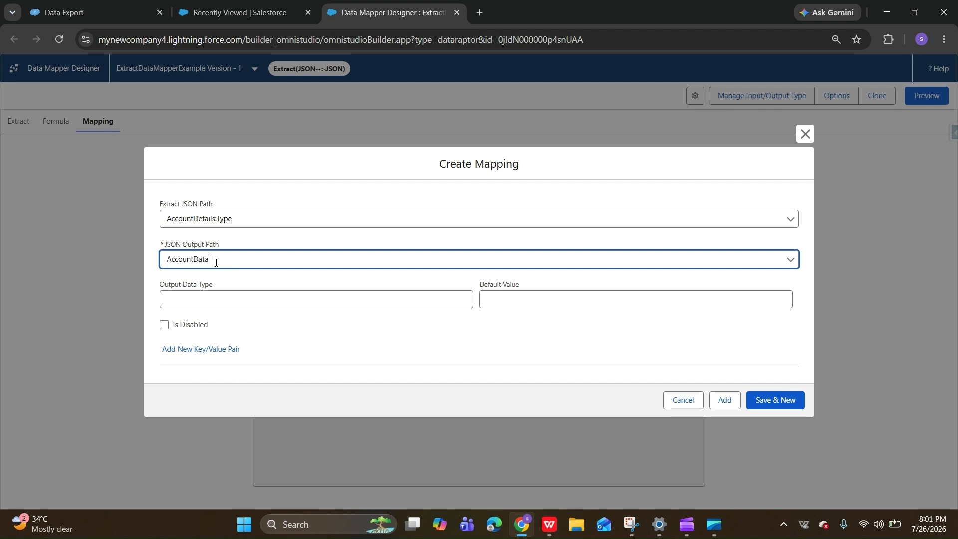
pyautogui.moveTo(216, 262); pyautogui.dragTo(167, 259)
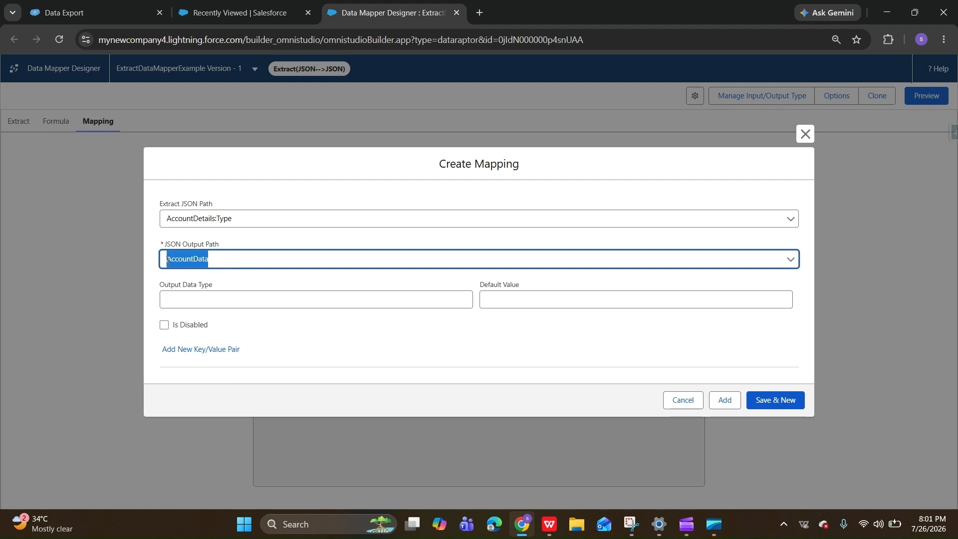
pyautogui.click(210, 263)
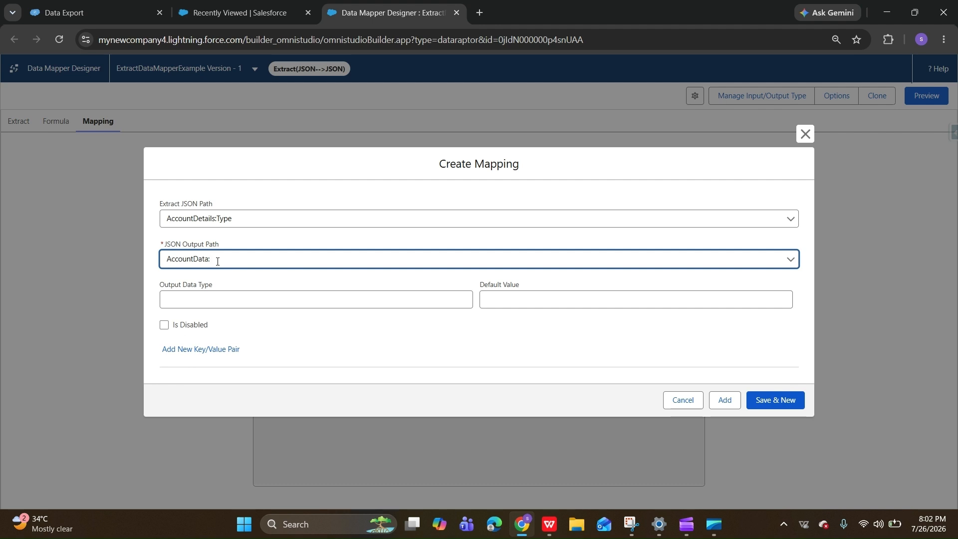
pyautogui.write('Type')
pyautogui.click(769, 402)
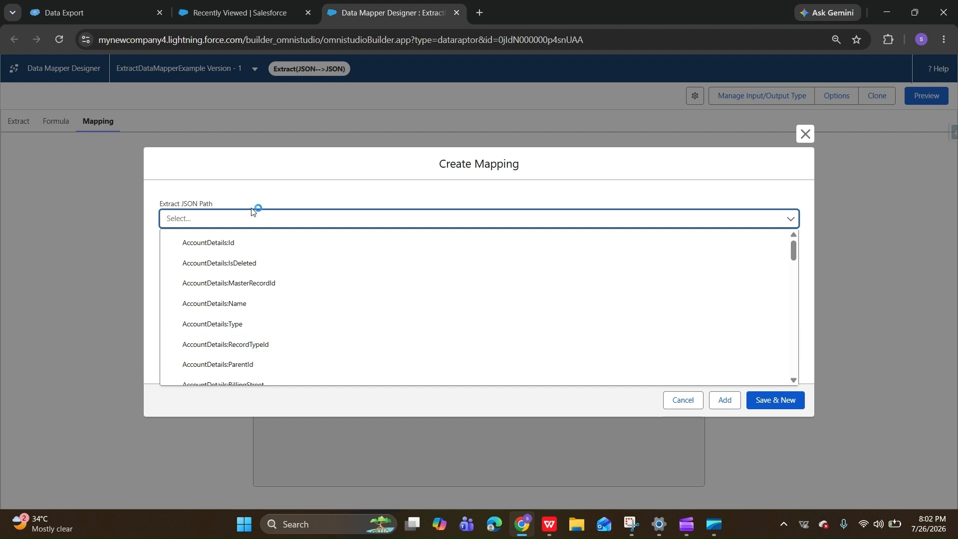
# - Set the new mapping's Extract JSON Path to AccountDetails:Industry
pyautogui.write('accountDetails:Ind')
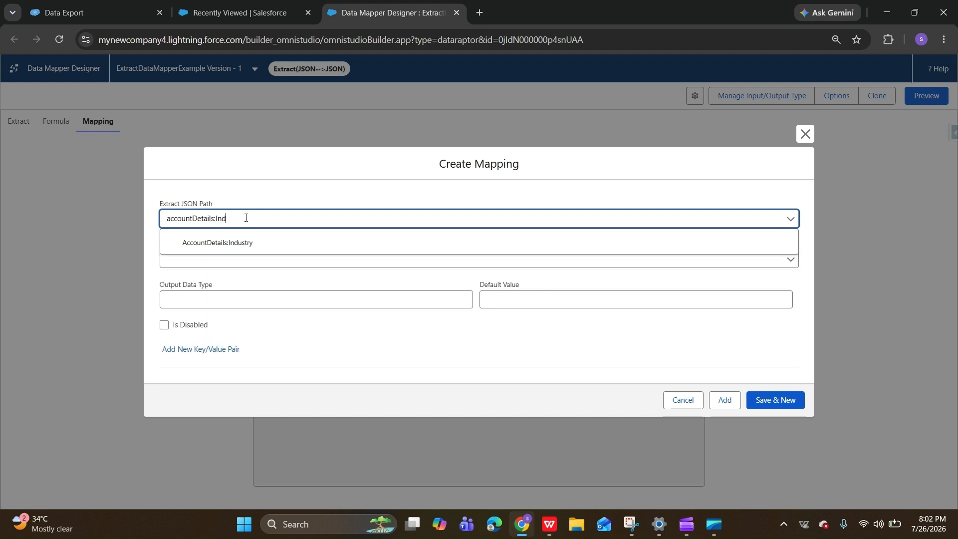
pyautogui.click(217, 248)
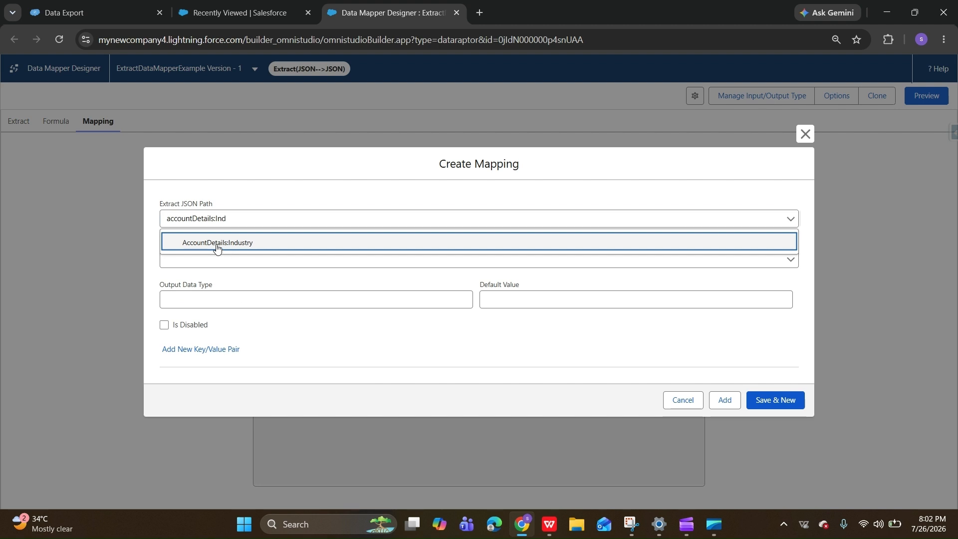
pyautogui.click(217, 248)
pyautogui.click(225, 258)
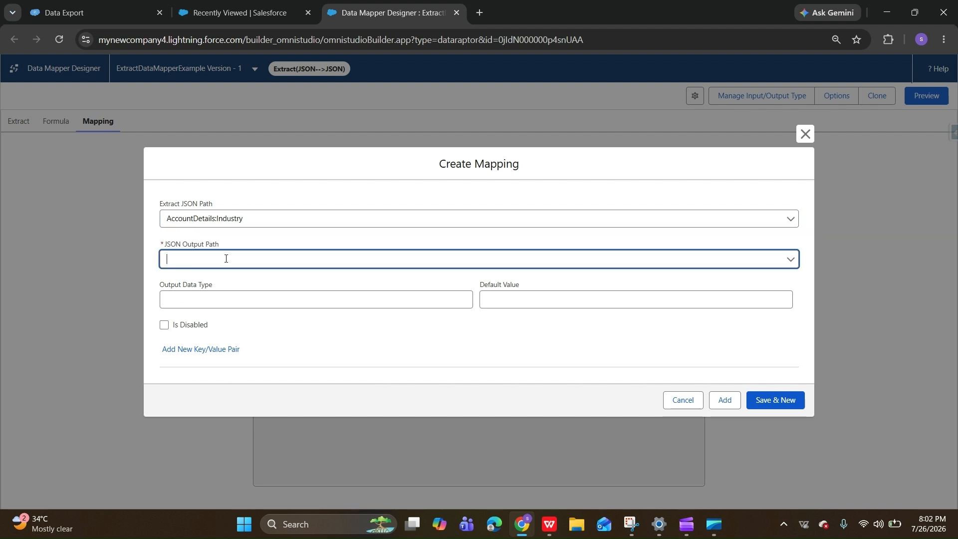
# - Set the JSON Output Path to AccountData:Industry and add the mapping to the mapped fields
pyautogui.write('AccountData:IN')
pyautogui.press('BackSpace')
pyautogui.write('ndus')
pyautogui.press('BackSpace')
pyautogui.press('BackSpace')
pyautogui.write('ustry')
pyautogui.moveTo(237, 260); pyautogui.dragTo(210, 258)
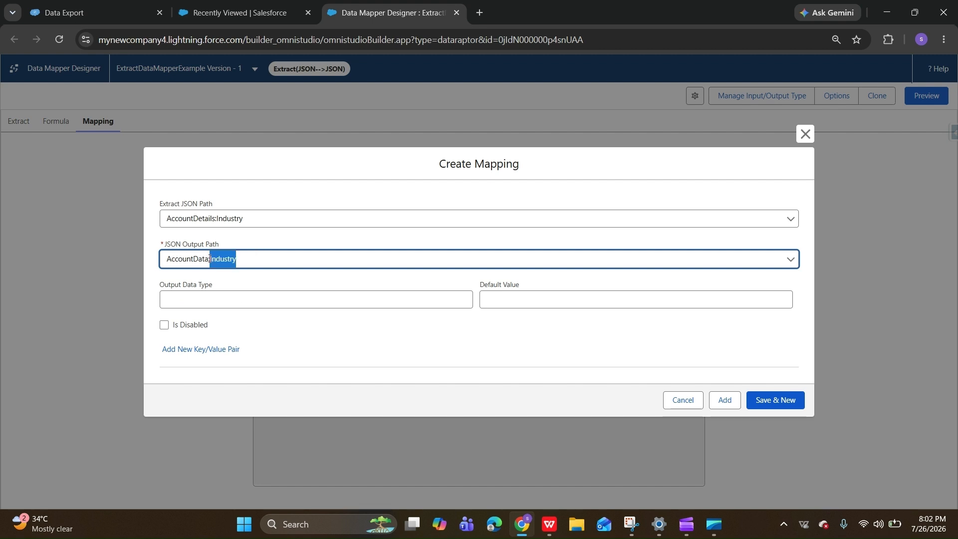
pyautogui.click(233, 287)
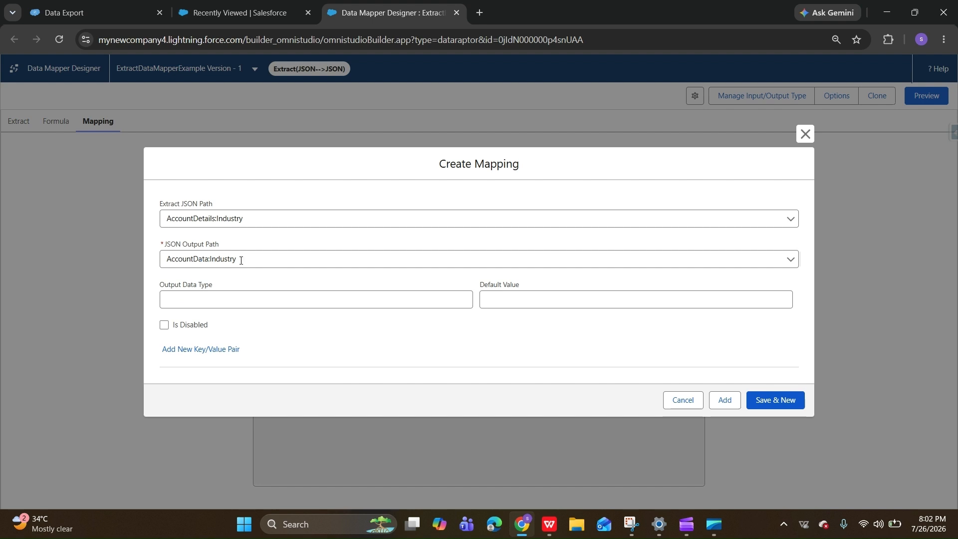
pyautogui.moveTo(244, 259); pyautogui.dragTo(164, 261)
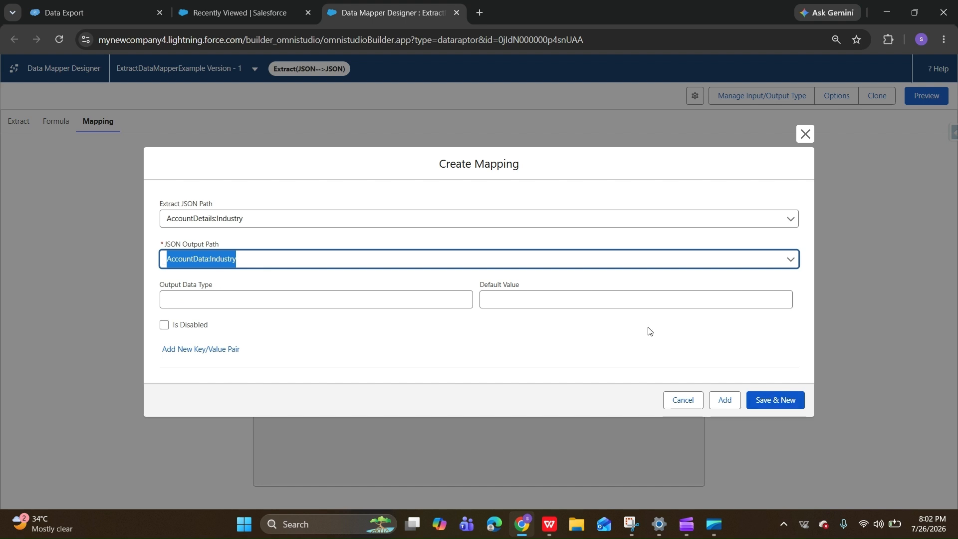
pyautogui.click(726, 401)
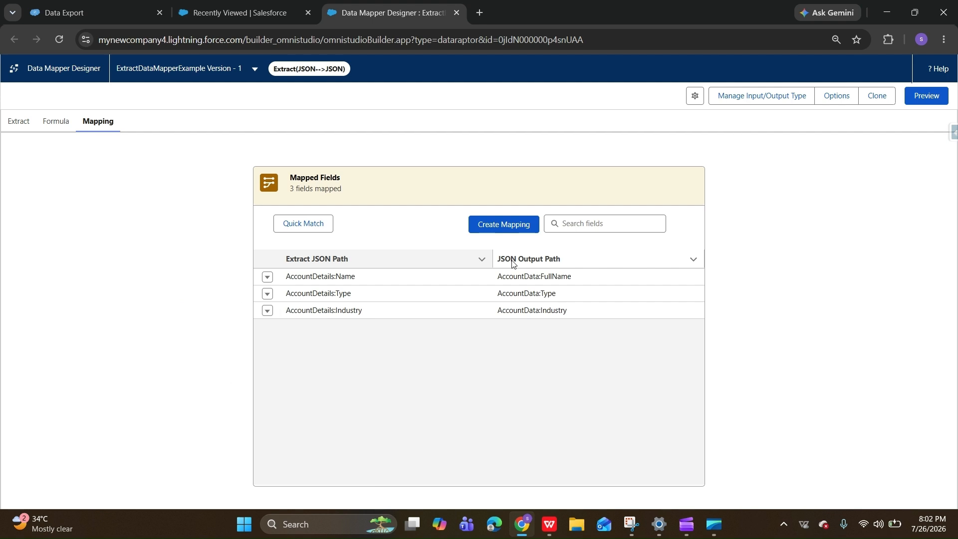
# - Preview and execute the Data Mapper, examine the AccountData fields in the response, and return to editing
pyautogui.click(927, 96)
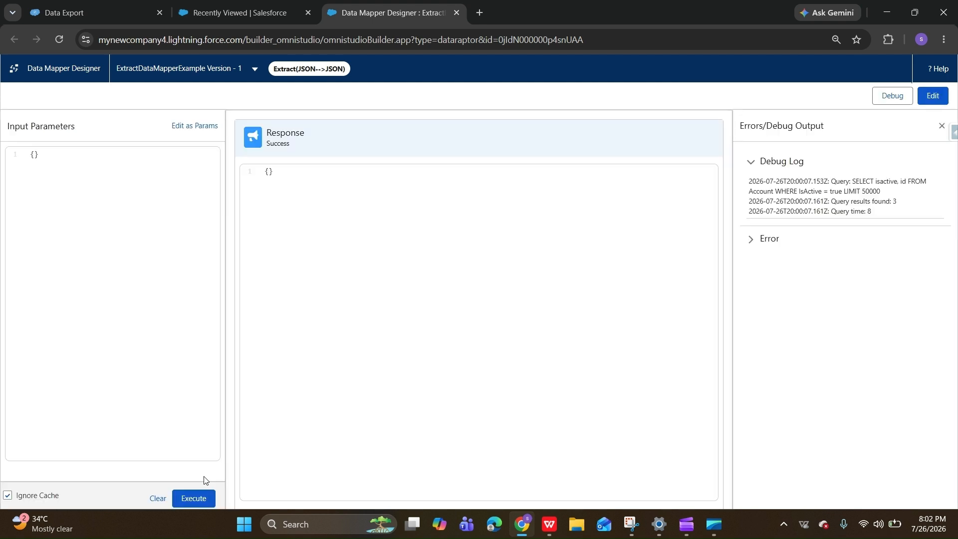
pyautogui.click(195, 498)
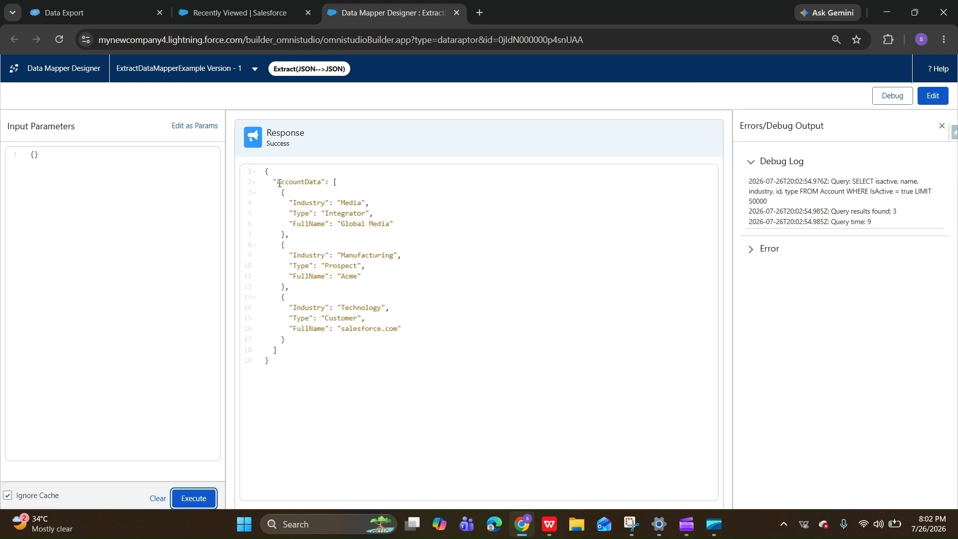
pyautogui.doubleClick(319, 185)
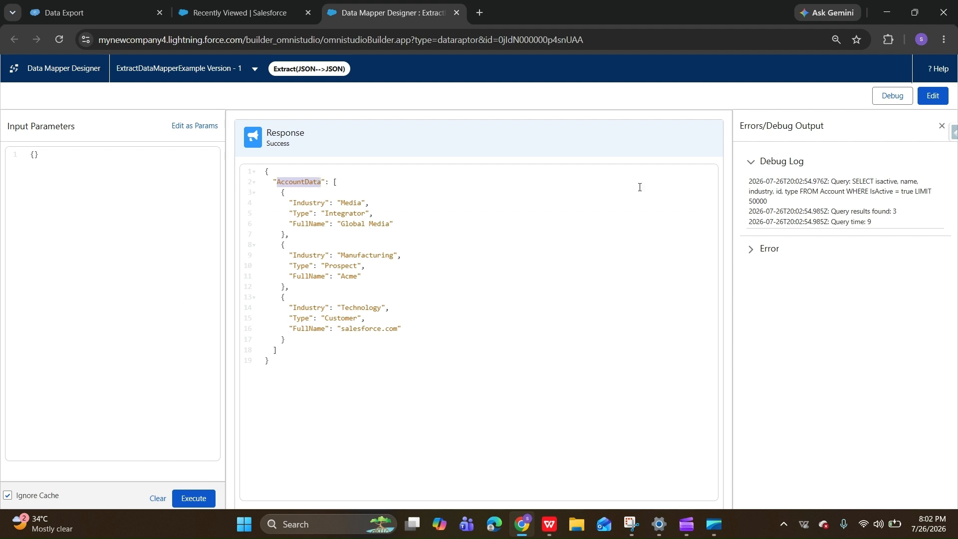
pyautogui.doubleClick(321, 203)
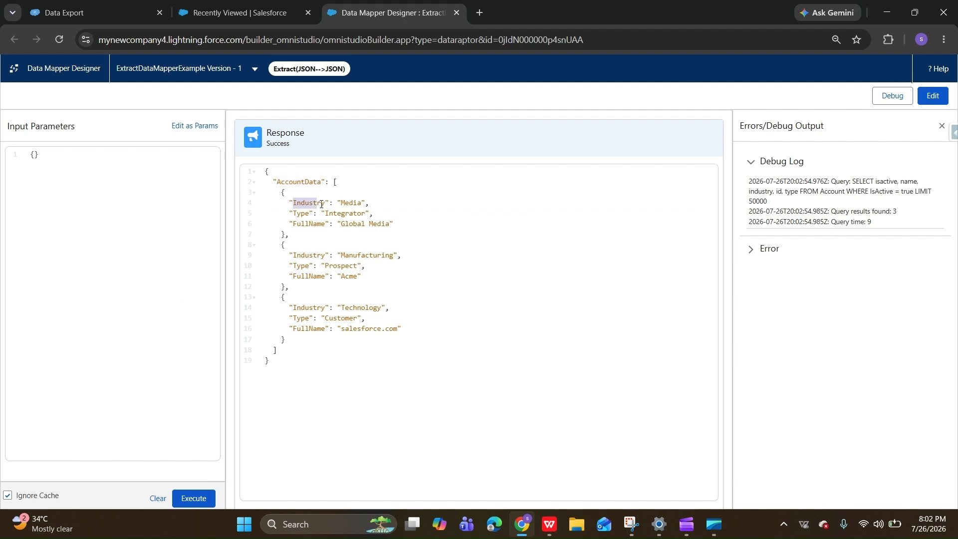
pyautogui.moveTo(297, 213); pyautogui.dragTo(330, 223)
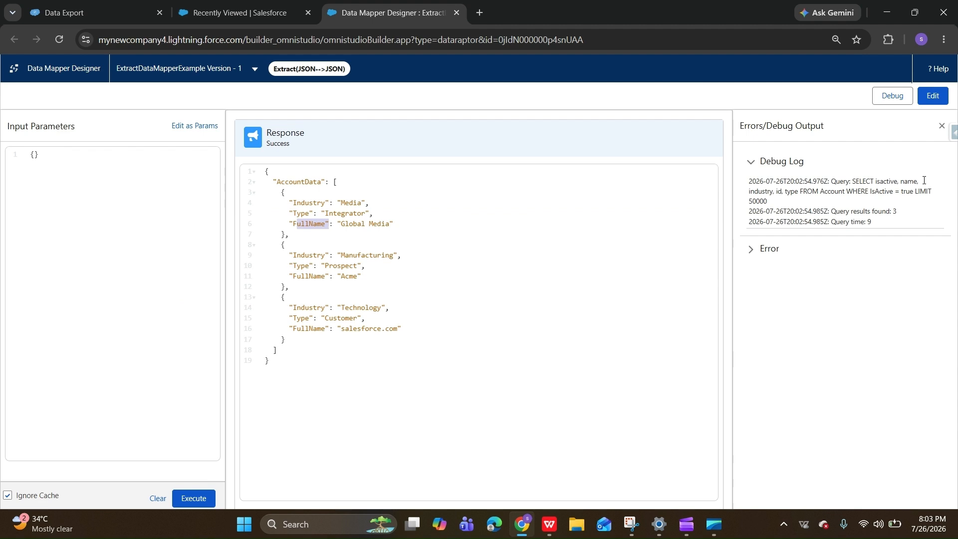
pyautogui.click(933, 95)
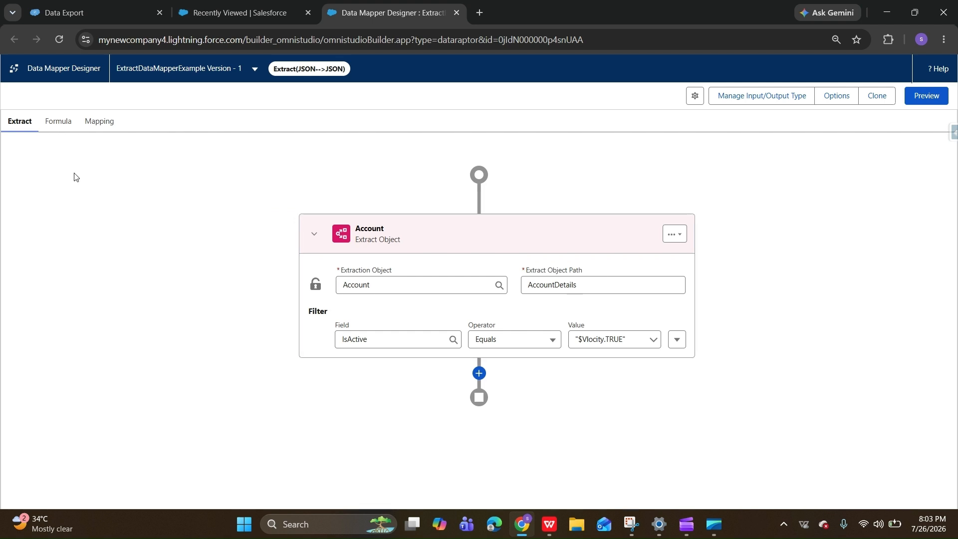
# - Compare the list of mapped fields with the account entries in the preview response, and return to editing
pyautogui.click(105, 122)
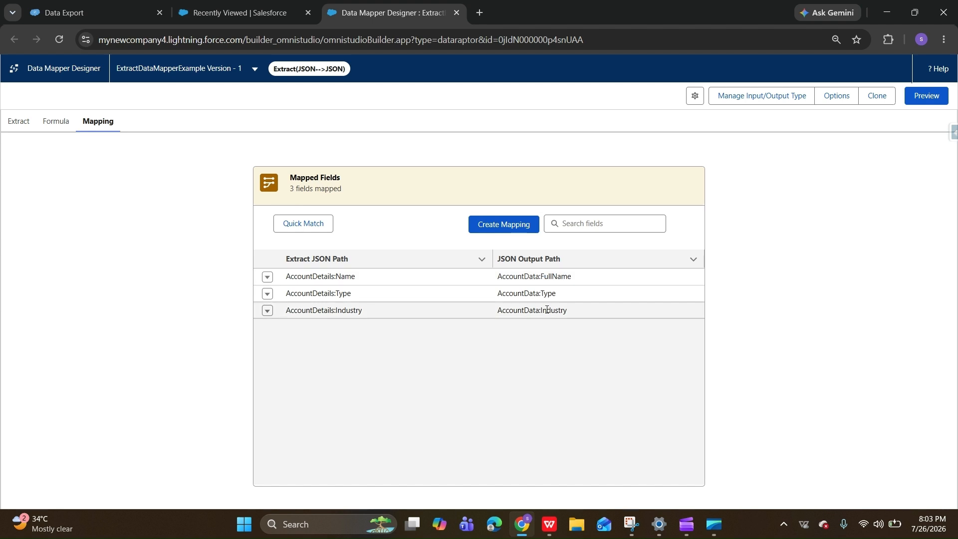
pyautogui.click(926, 96)
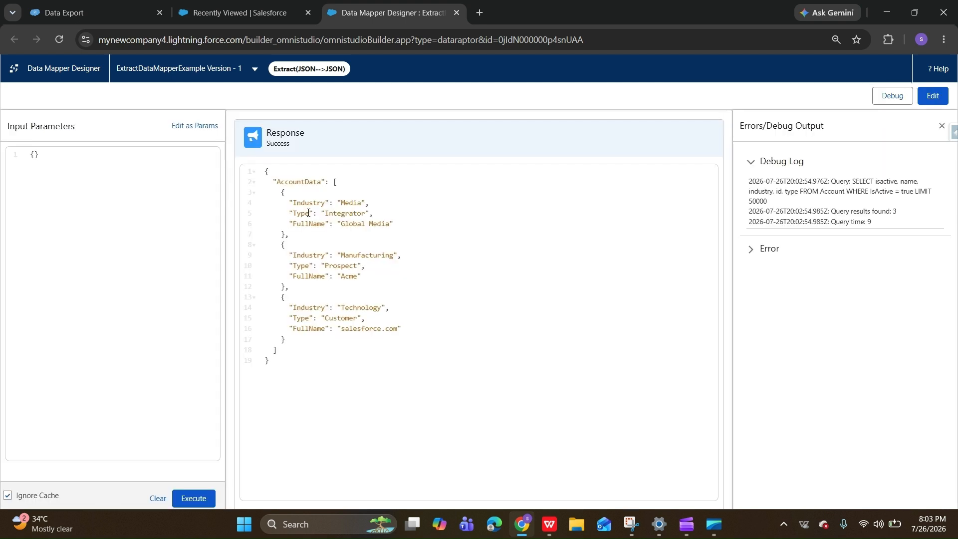
pyautogui.moveTo(289, 203); pyautogui.dragTo(386, 314)
pyautogui.click(415, 335)
pyautogui.click(933, 95)
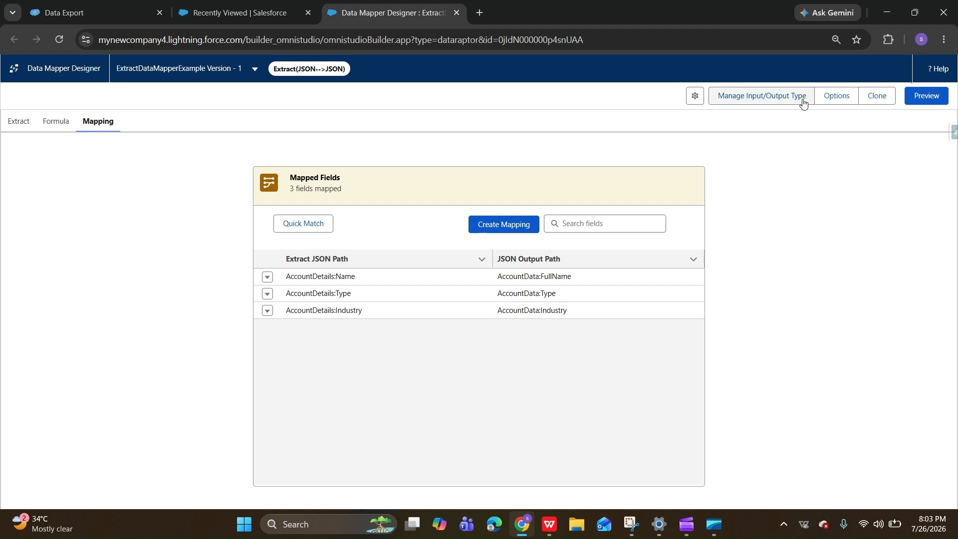
# - Review the Data Mapper's time-to-live, platform cache type and field level security options, and close them without saving
pyautogui.click(848, 102)
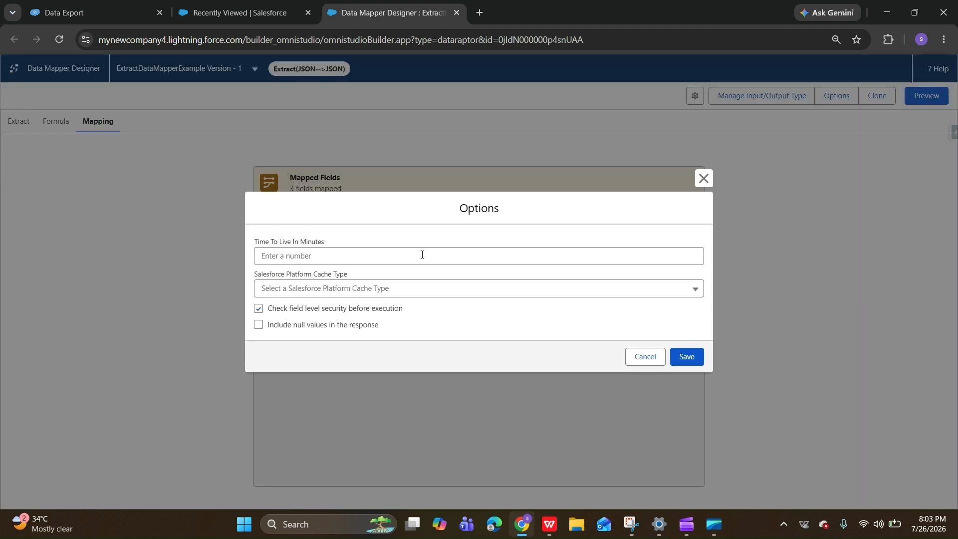
pyautogui.click(314, 290)
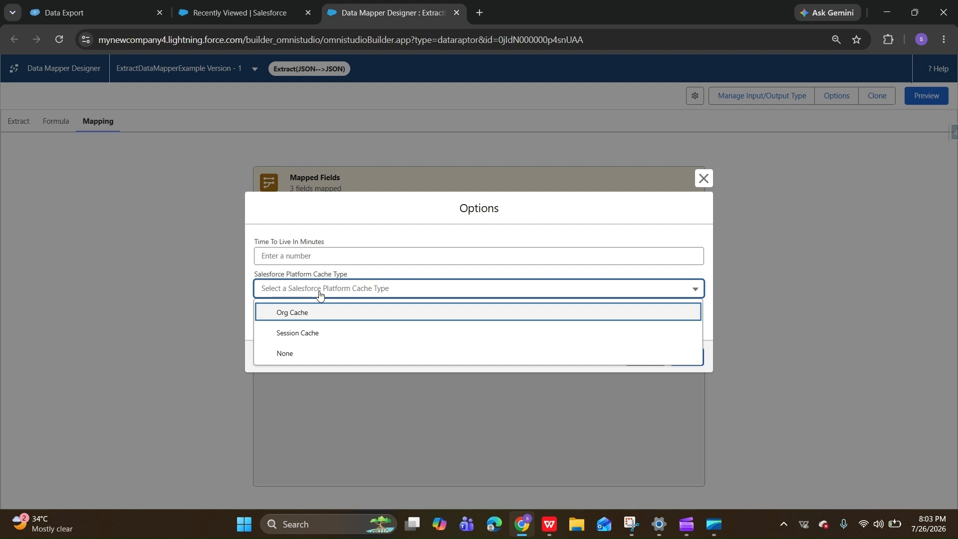
pyautogui.click(320, 290)
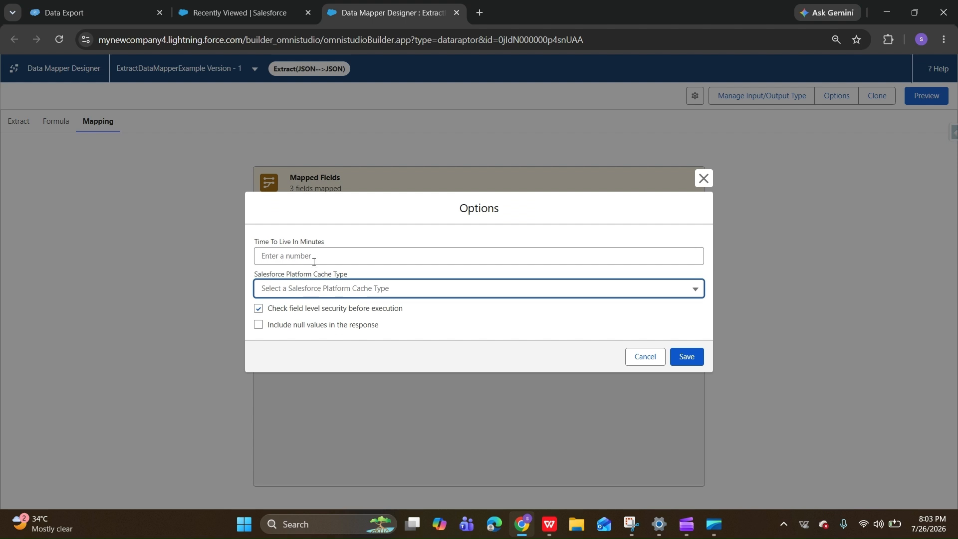
pyautogui.click(333, 257)
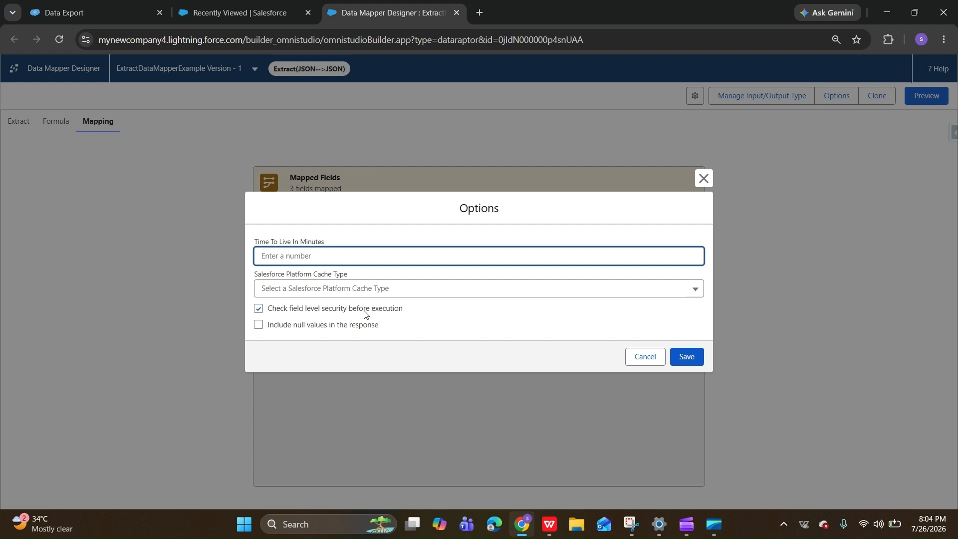
pyautogui.click(404, 317)
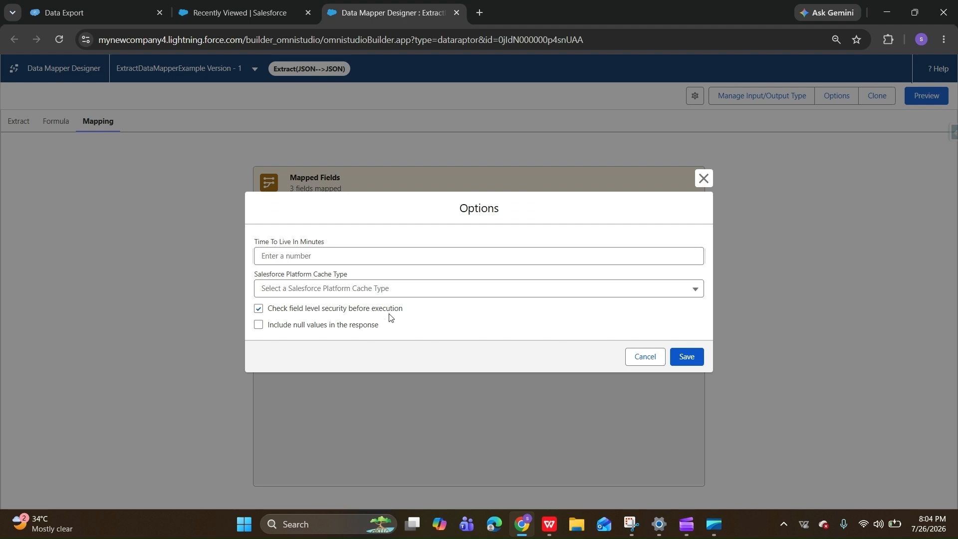
pyautogui.click(258, 310)
pyautogui.click(270, 314)
pyautogui.click(645, 357)
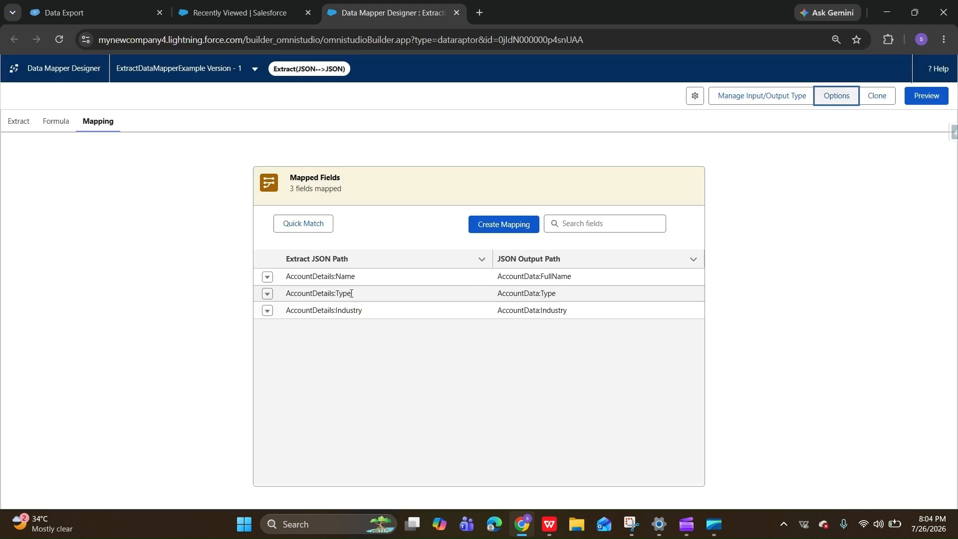
# - Check the AccountDetails:Type mapping against the preview response and return to the mapped fields
pyautogui.moveTo(351, 294); pyautogui.dragTo(334, 294)
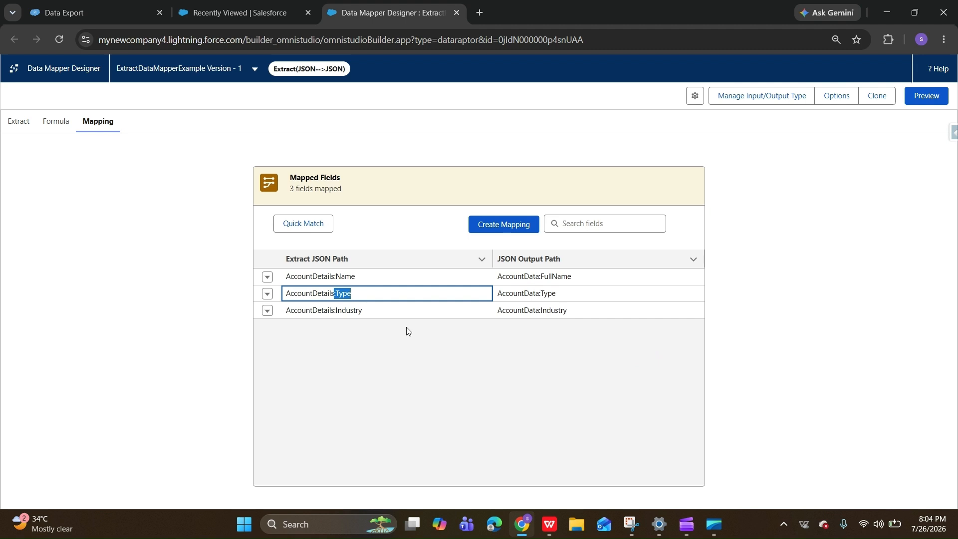
pyautogui.click(406, 328)
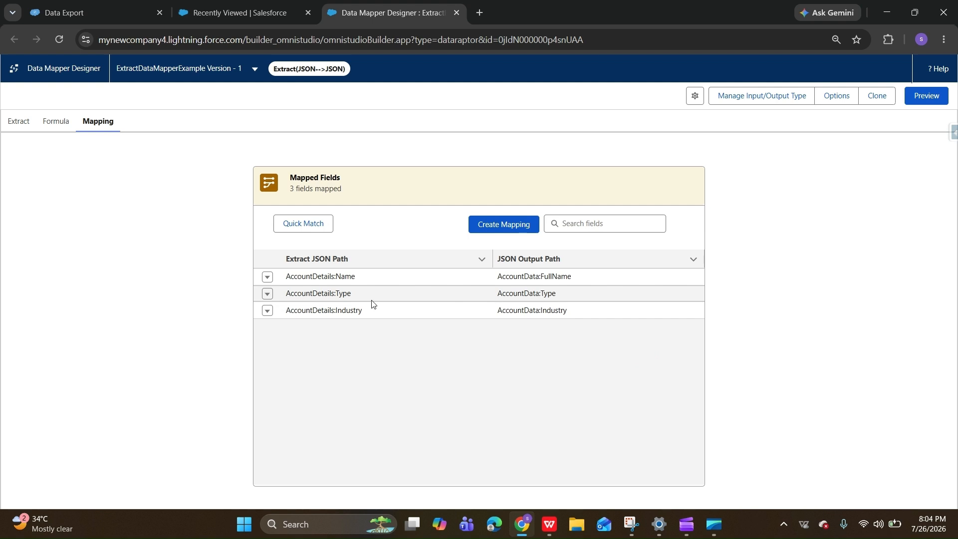
pyautogui.click(927, 96)
pyautogui.click(928, 102)
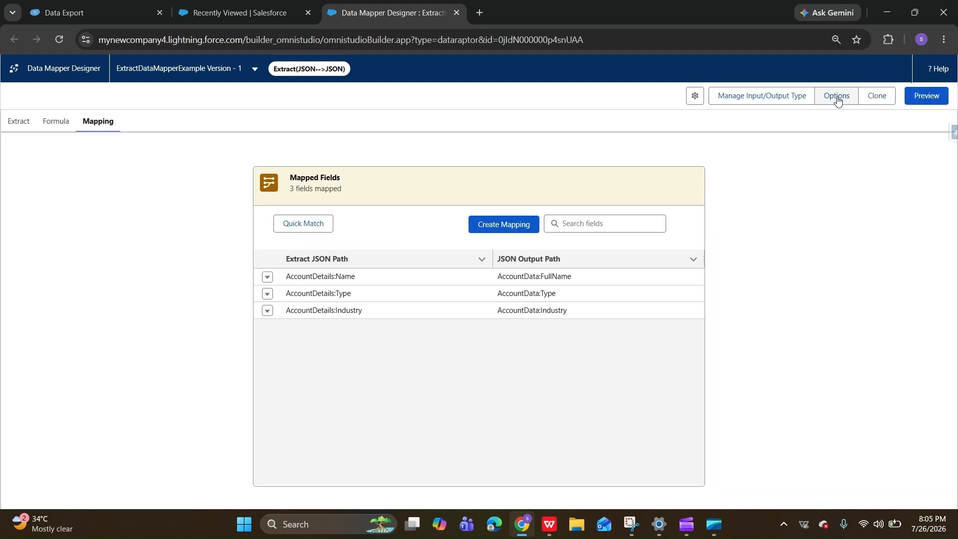
pyautogui.click(837, 97)
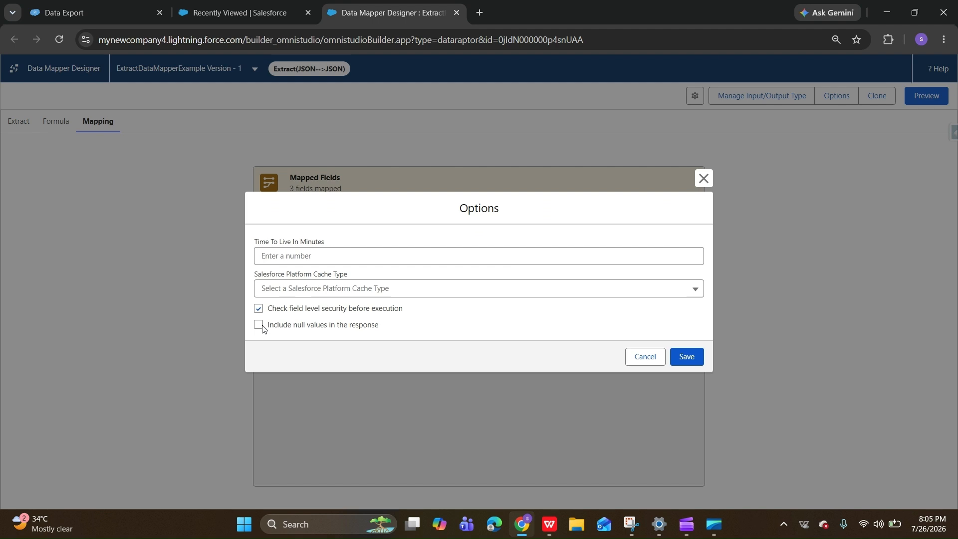
pyautogui.click(259, 325)
pyautogui.click(253, 11)
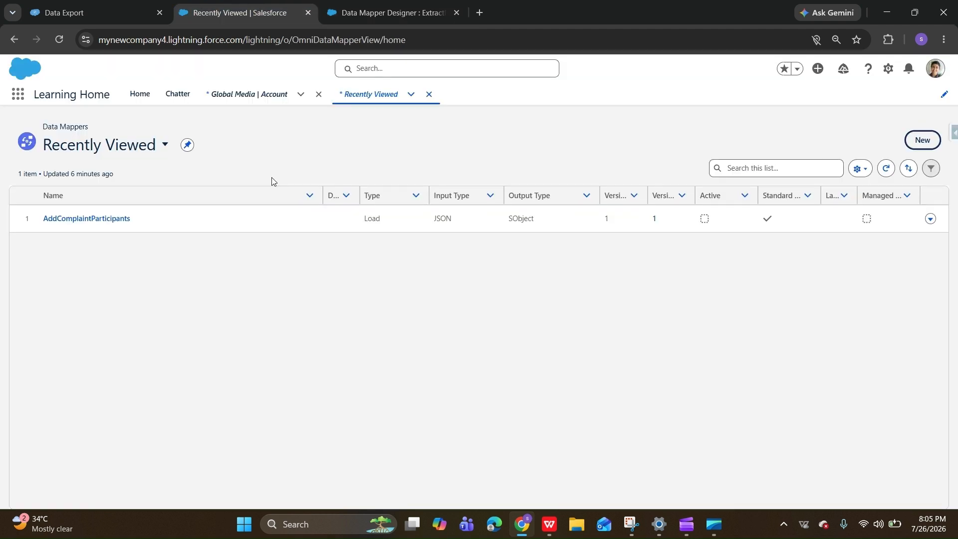
pyautogui.click(244, 99)
pyautogui.click(376, 14)
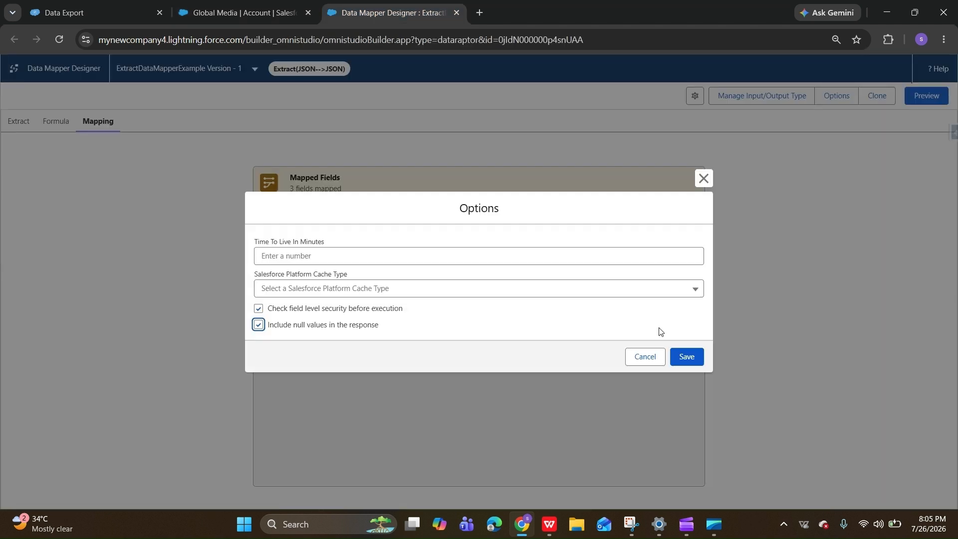
pyautogui.click(704, 178)
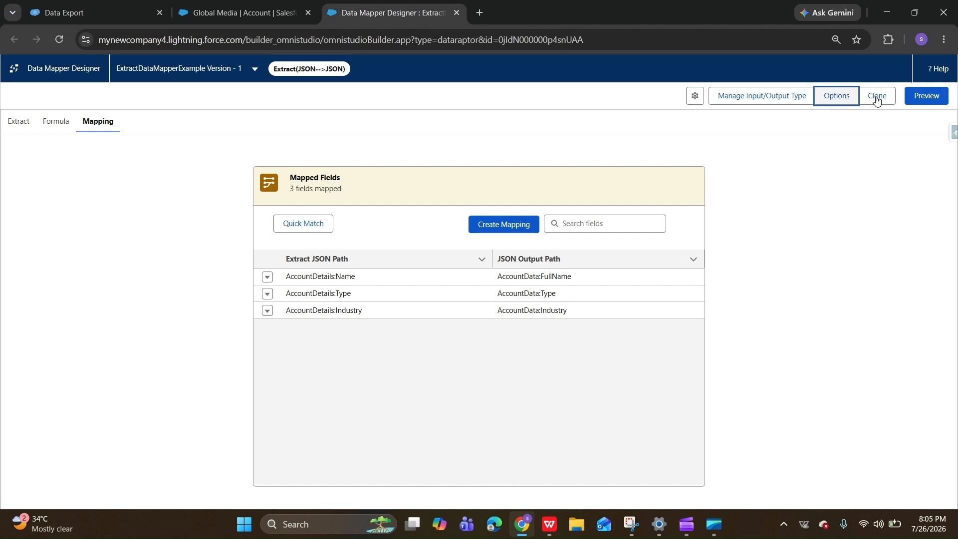
# - Locate the Global Media entry in the preview response, then set that account's Type to --None-- and save the record
pyautogui.click(925, 102)
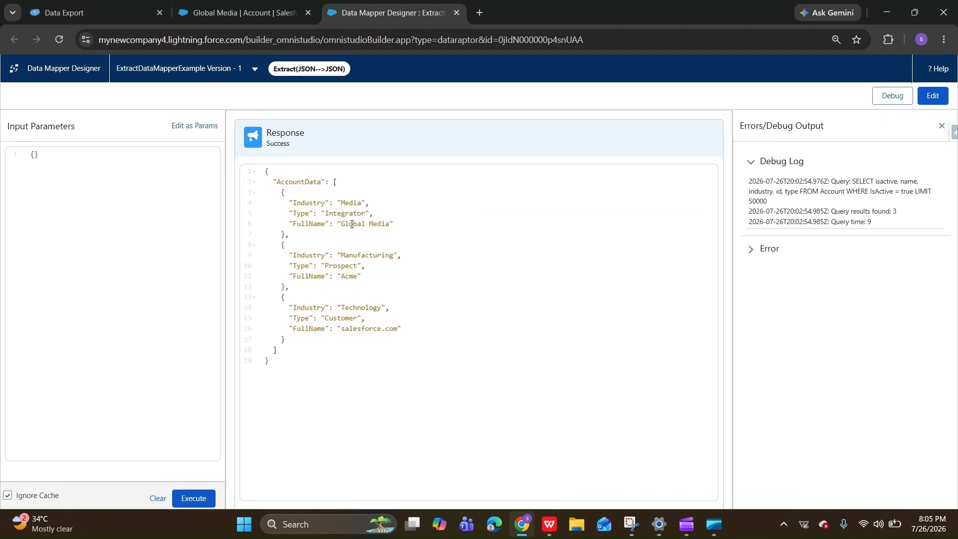
pyautogui.moveTo(394, 224); pyautogui.dragTo(321, 222)
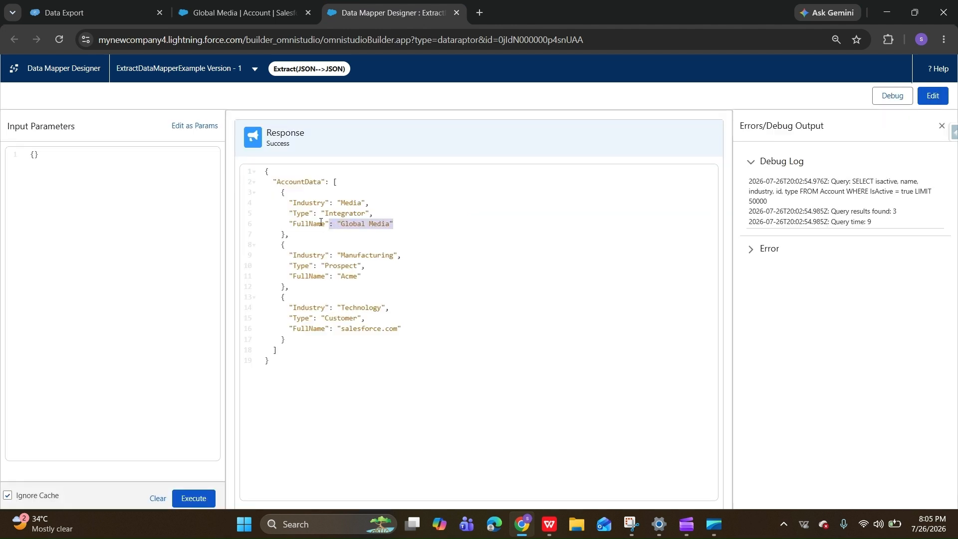
pyautogui.click(284, 16)
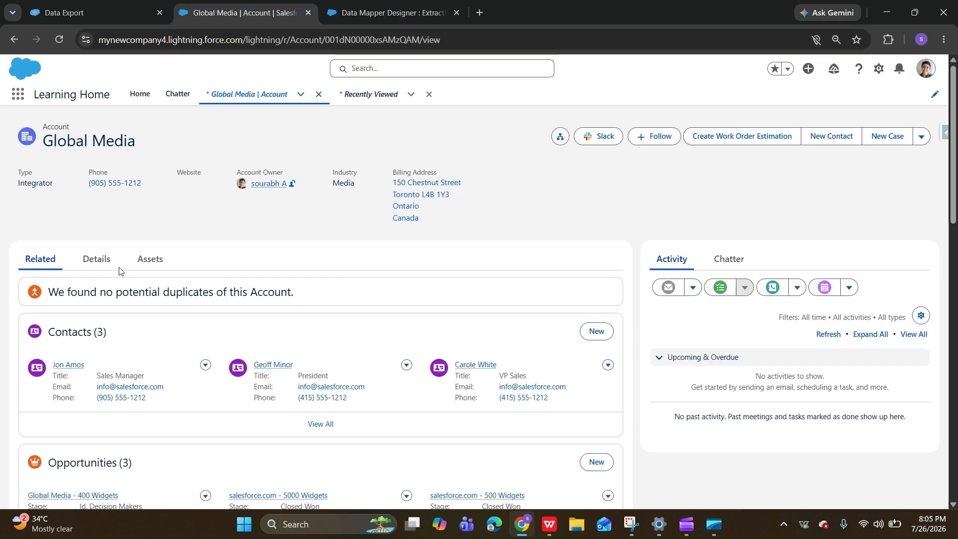
pyautogui.click(98, 259)
pyautogui.scroll(-4, 138, 345)
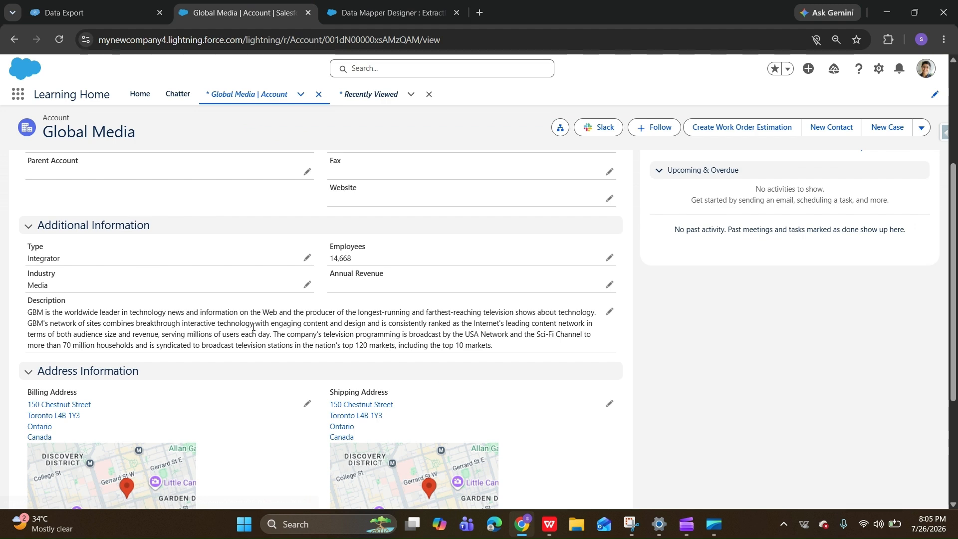
pyautogui.click(309, 258)
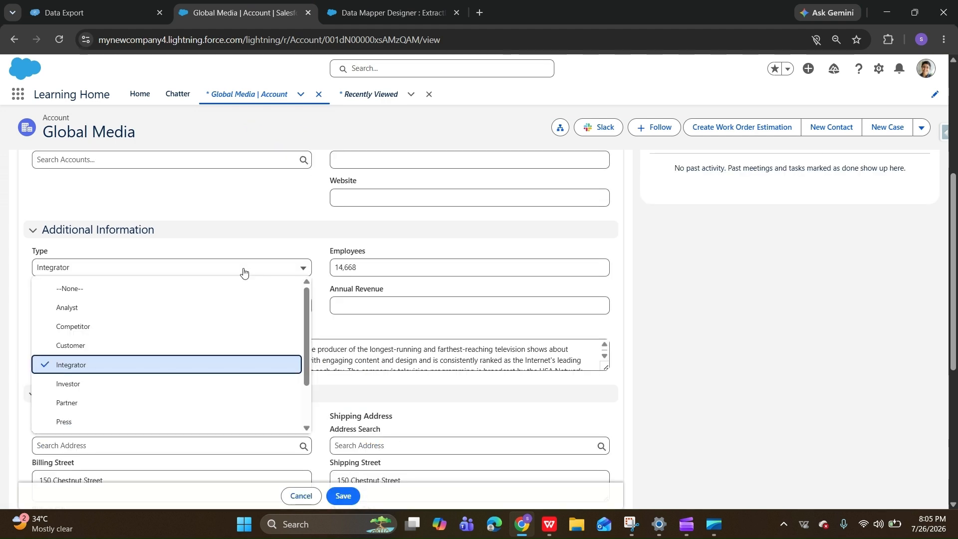
pyautogui.click(245, 284)
pyautogui.click(344, 496)
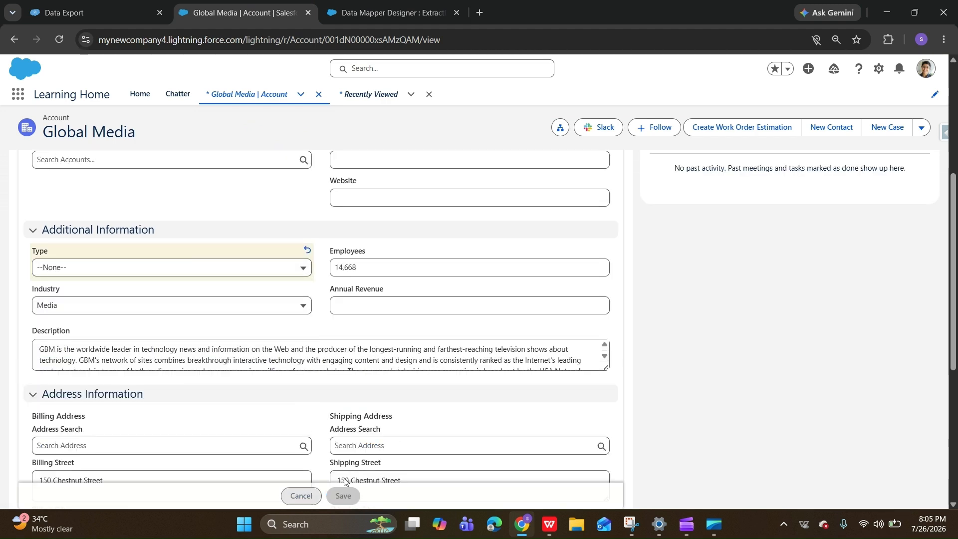
# - Execute the Data Mapper preview again and examine which fields the Global Media entry contains in the response
pyautogui.hotkey('ctrl', 'Tab')
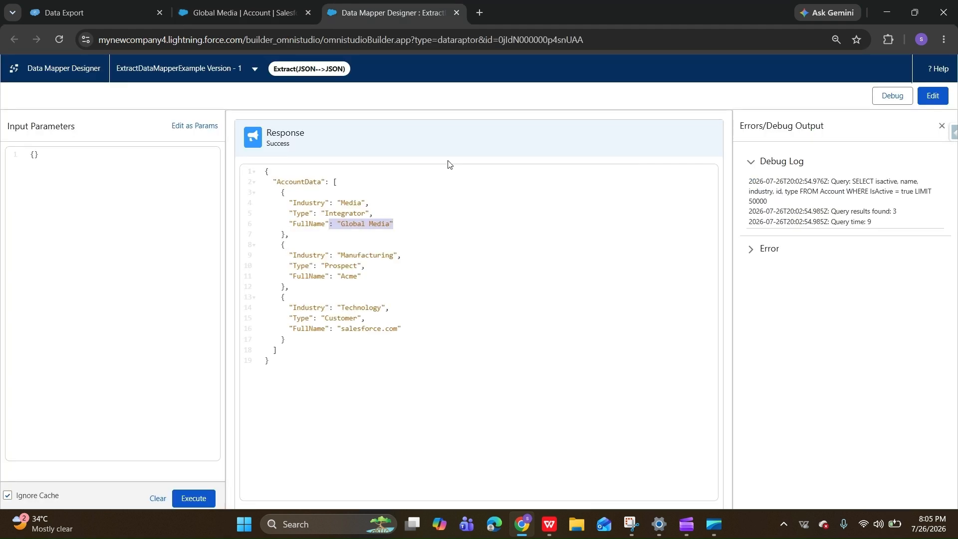
pyautogui.click(204, 501)
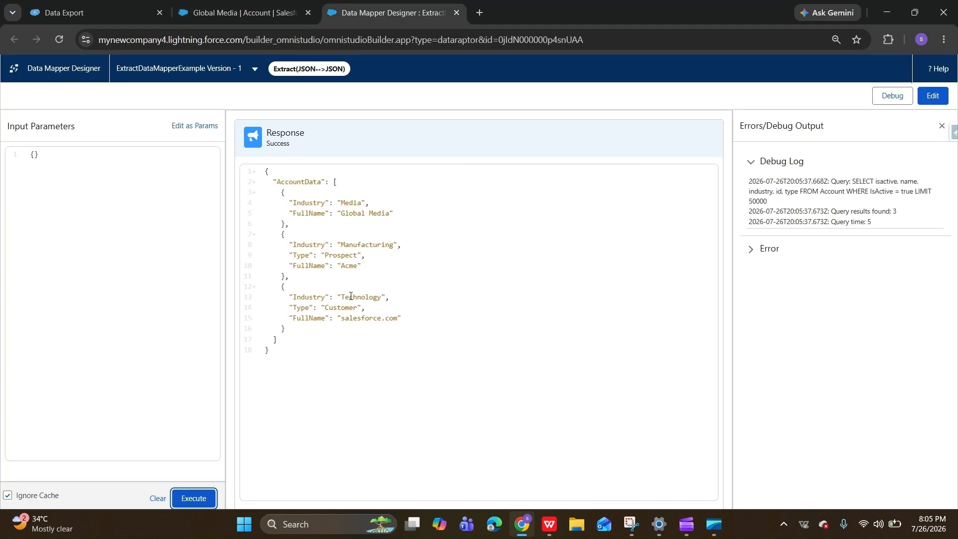
pyautogui.moveTo(293, 204)
pyautogui.mouseDown()
pyautogui.moveTo(370, 204)
pyautogui.moveTo(291, 204)
pyautogui.mouseUp()
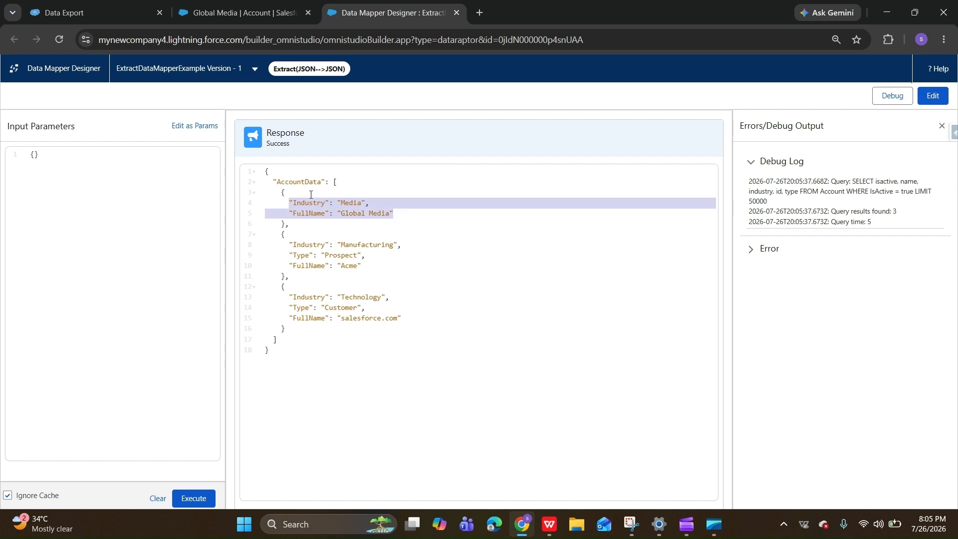
pyautogui.click(315, 203)
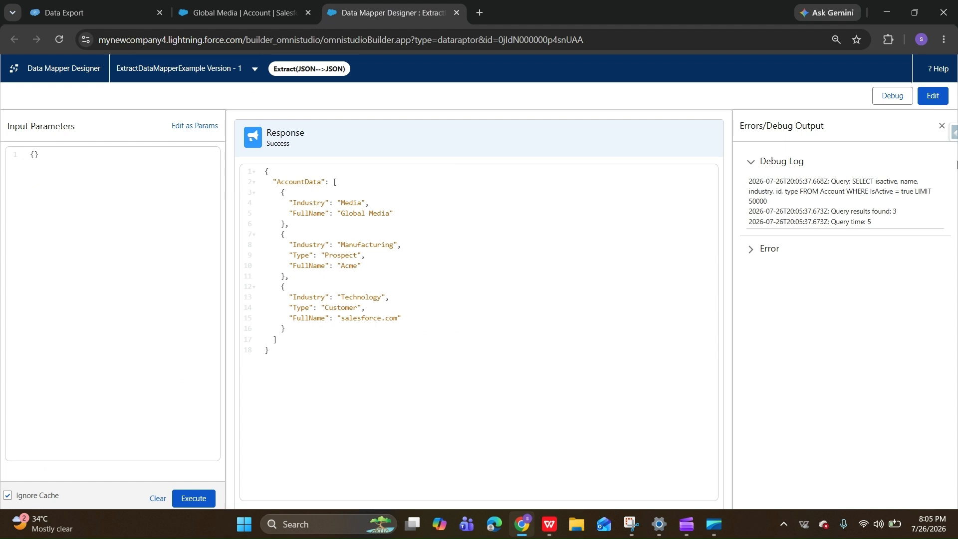
# - Return to editing, enable including null values in the response, and save the Data Mapper options
pyautogui.click(933, 96)
pyautogui.click(837, 96)
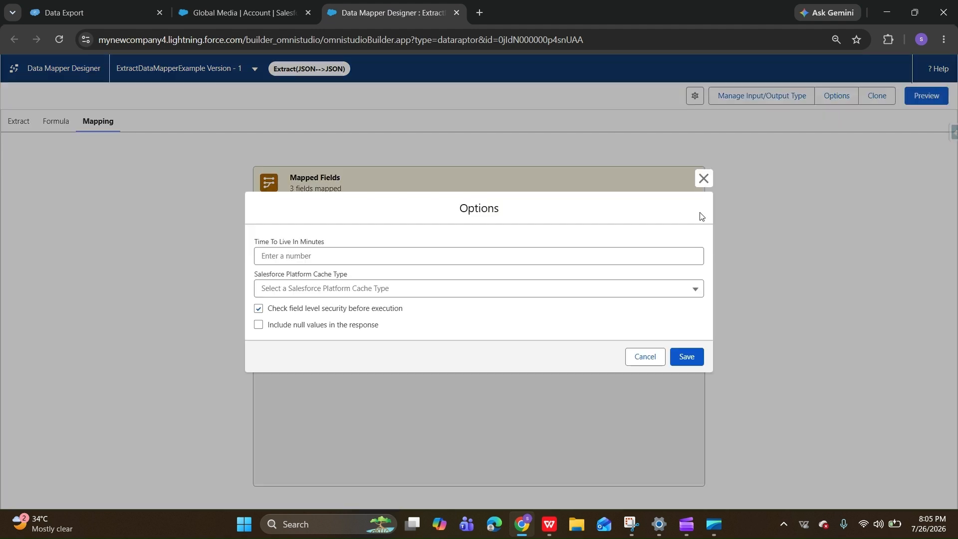
pyautogui.click(259, 325)
pyautogui.click(687, 356)
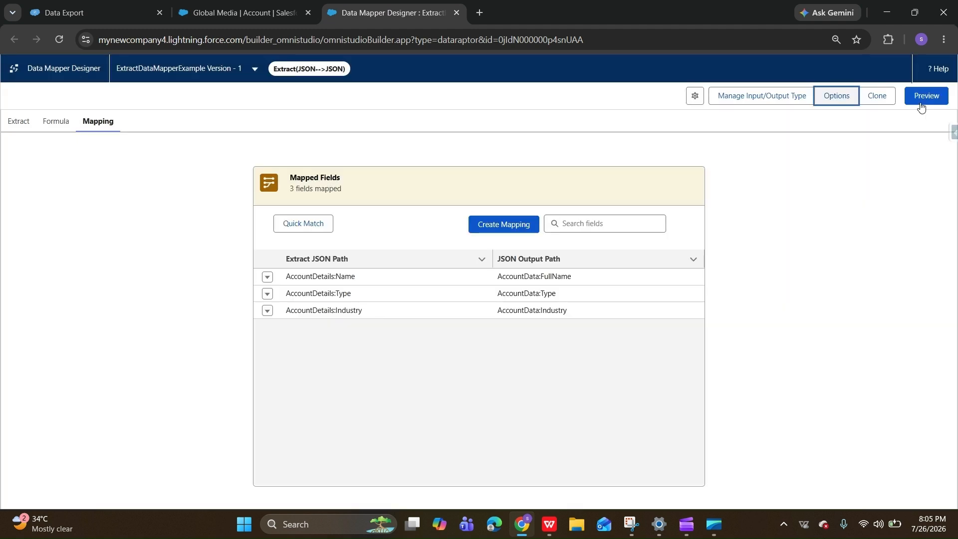
# - Preview and execute the Data Mapper, and check the Type field of the Global Media entry in the response
pyautogui.click(922, 107)
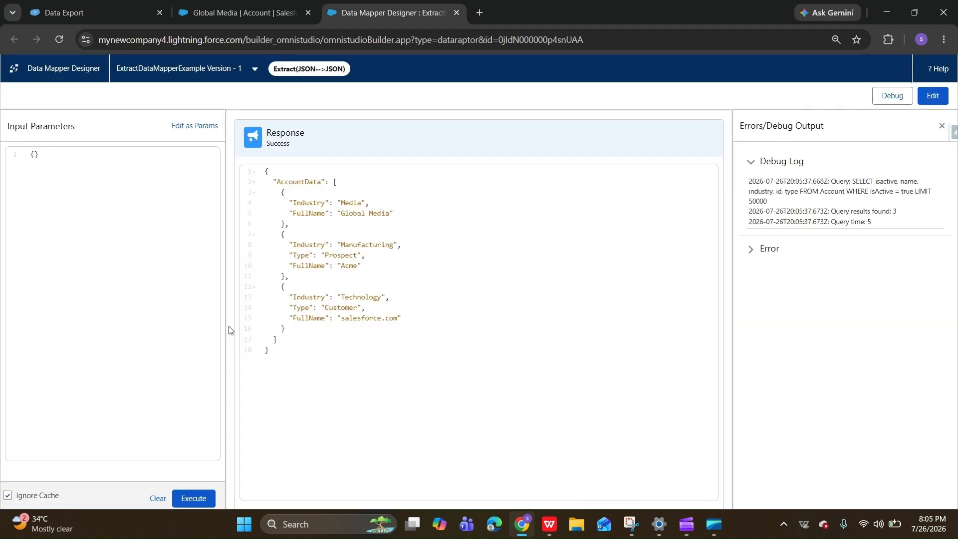
pyautogui.click(193, 499)
pyautogui.click(328, 213)
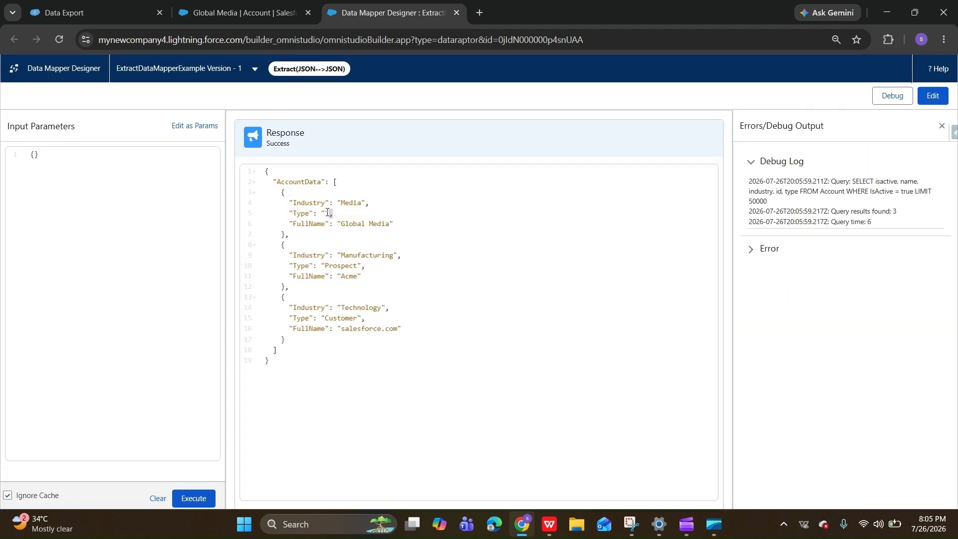
pyautogui.doubleClick(328, 213)
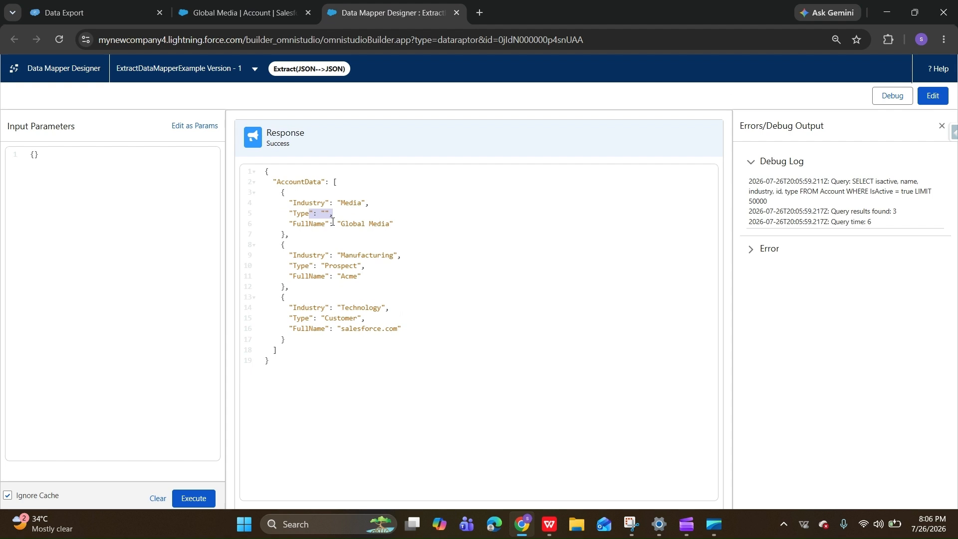
# - Turn off including null values in the response, save the Data Mapper options, and look over the preview before returning to editing
pyautogui.click(940, 93)
pyautogui.click(837, 95)
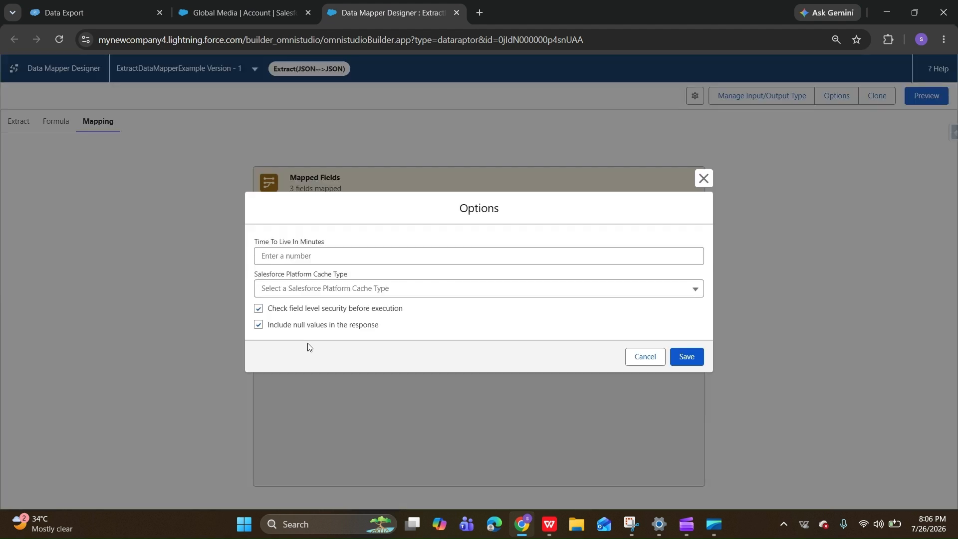
pyautogui.click(260, 325)
pyautogui.click(697, 358)
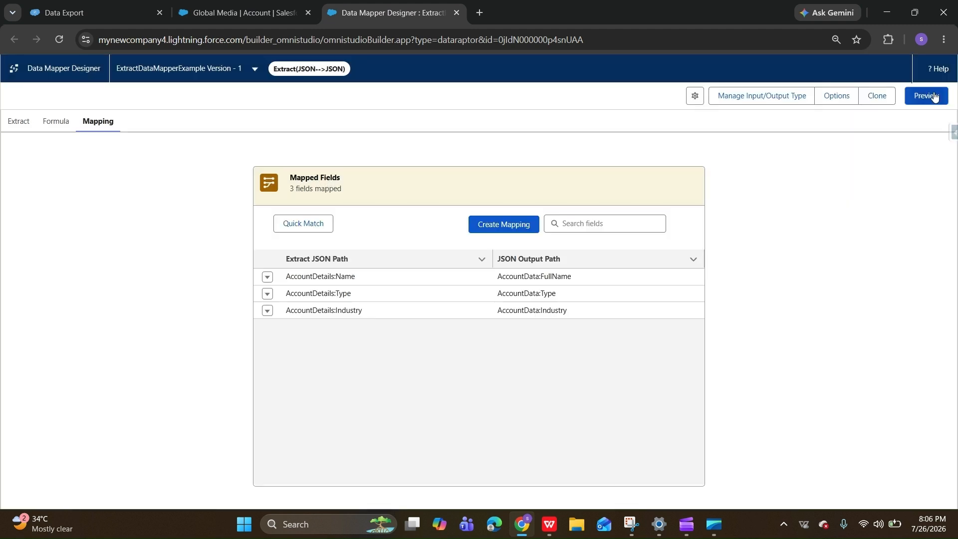
pyautogui.click(935, 97)
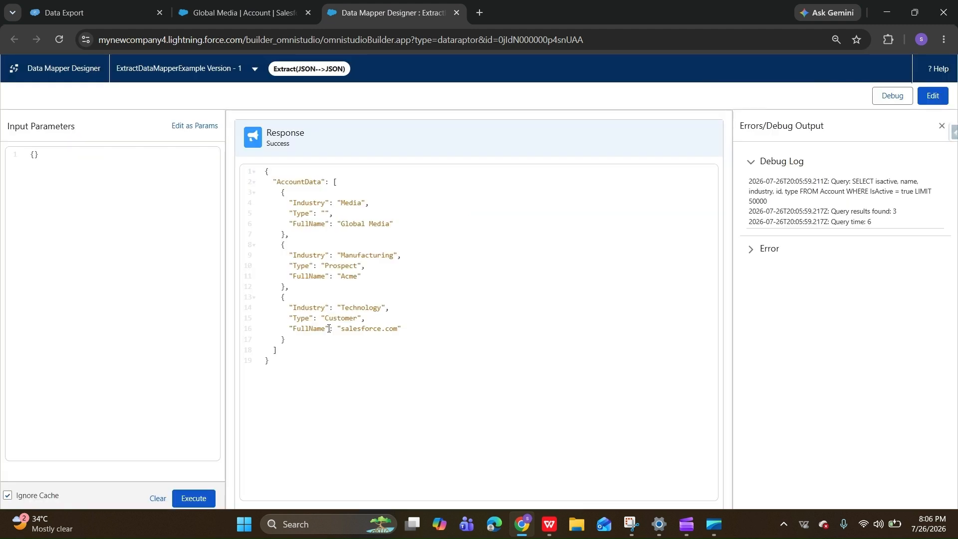
pyautogui.click(945, 98)
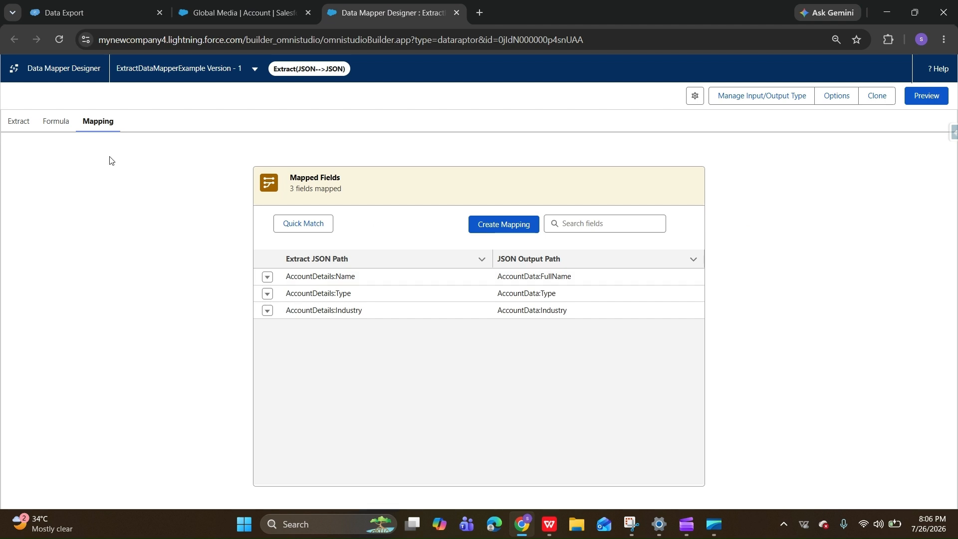
# - Add a second extract object below Account in the extract definition, and add an AND condition to the Account filter
pyautogui.click(20, 122)
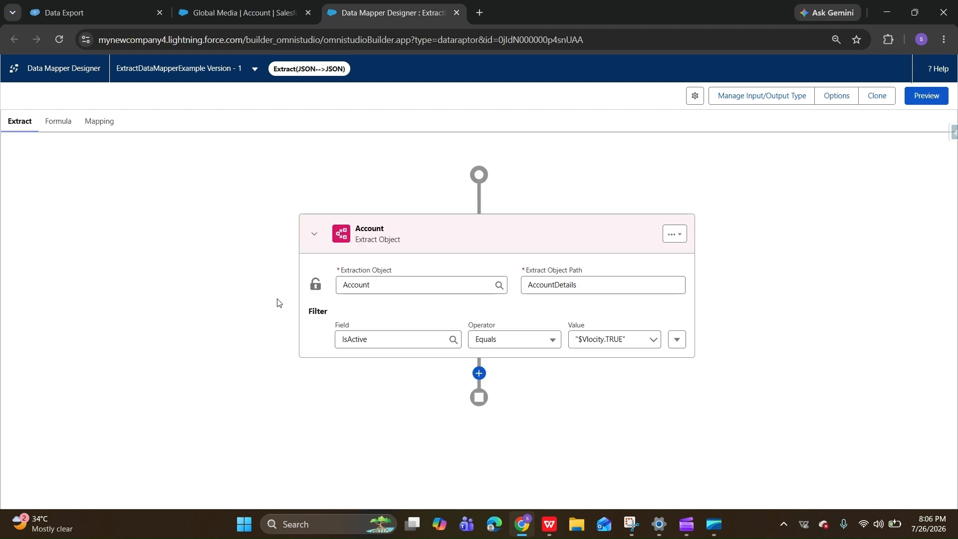
pyautogui.click(479, 374)
pyautogui.scroll(-1, 673, 284)
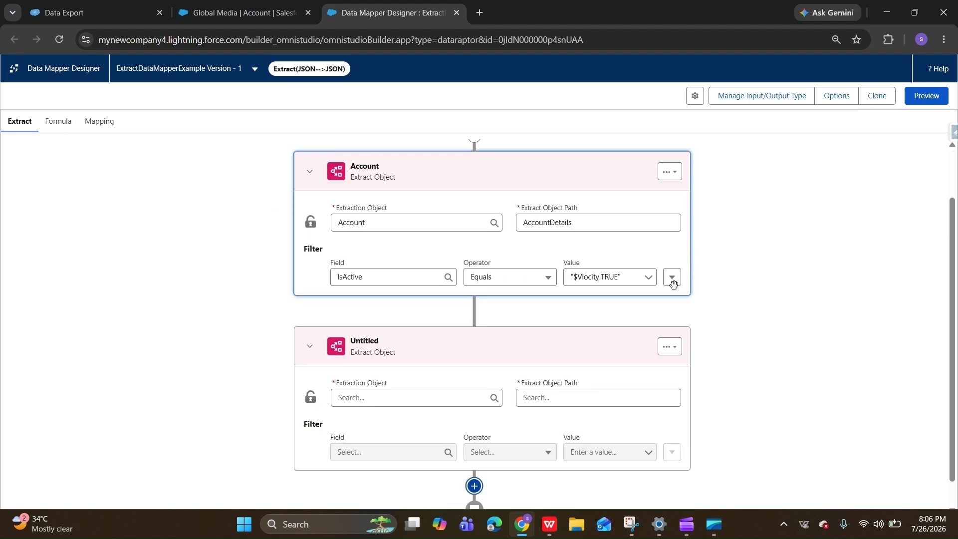
pyautogui.click(672, 280)
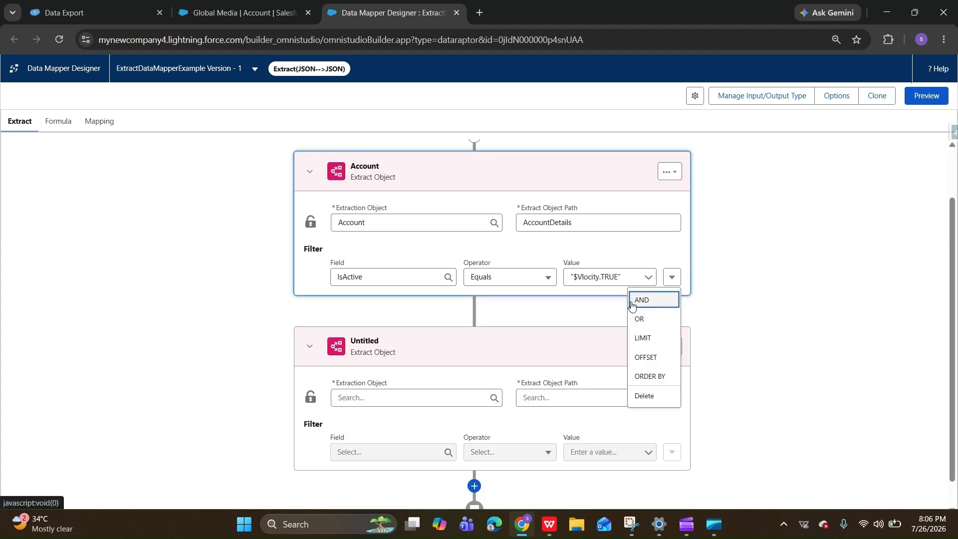
pyautogui.click(647, 300)
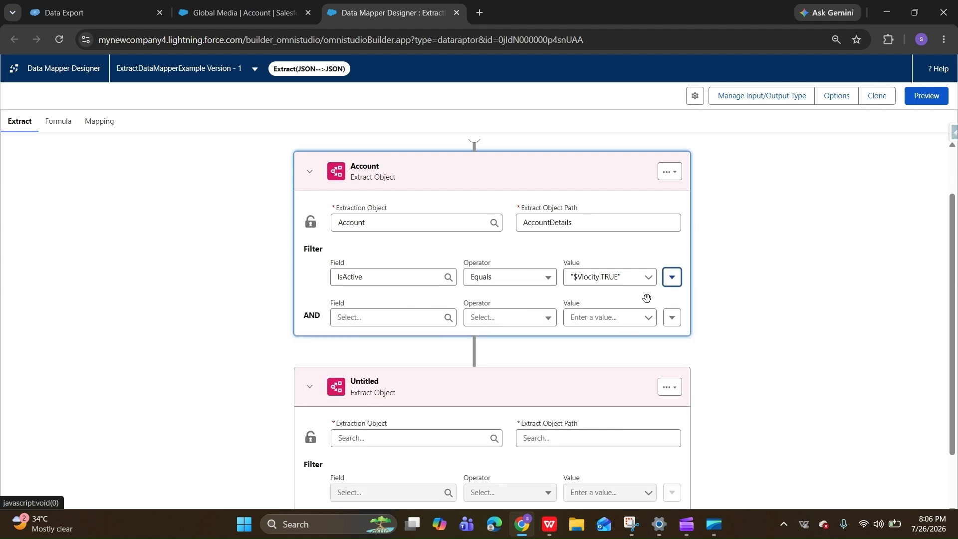
# - Delete the empty untitled extract object below Account and confirm the deletion
pyautogui.click(672, 388)
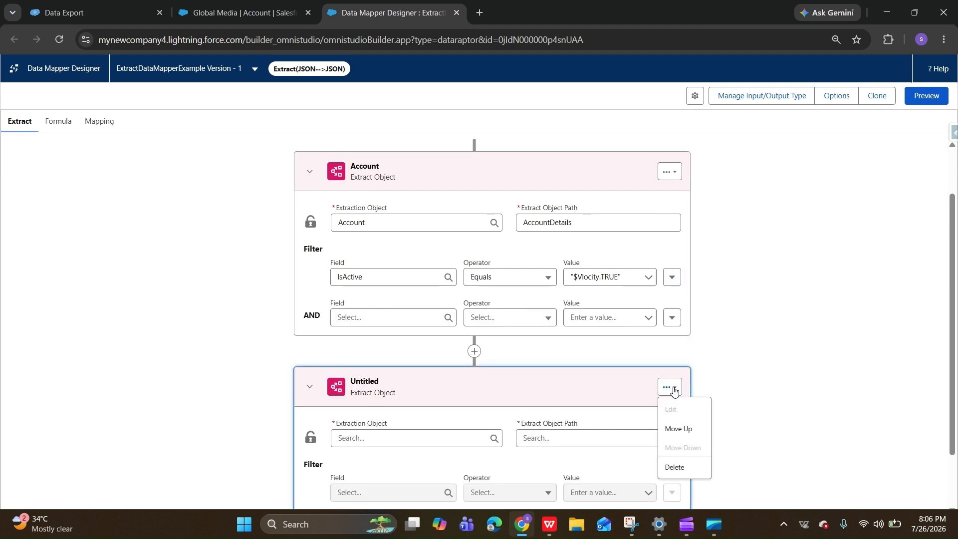
pyautogui.click(687, 467)
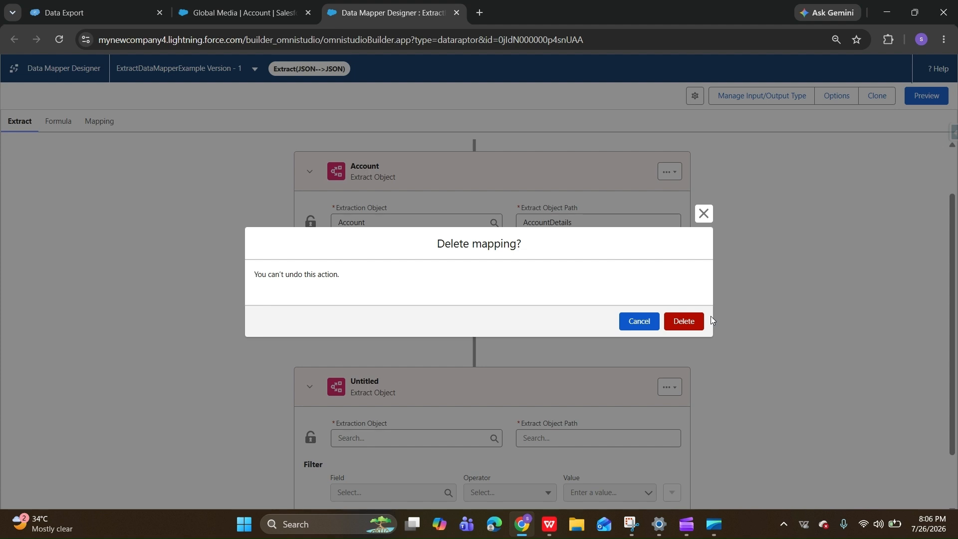
pyautogui.click(693, 320)
# - Set the Account filter's AND condition to Name Equals accName, and copy the value accName
pyautogui.click(413, 378)
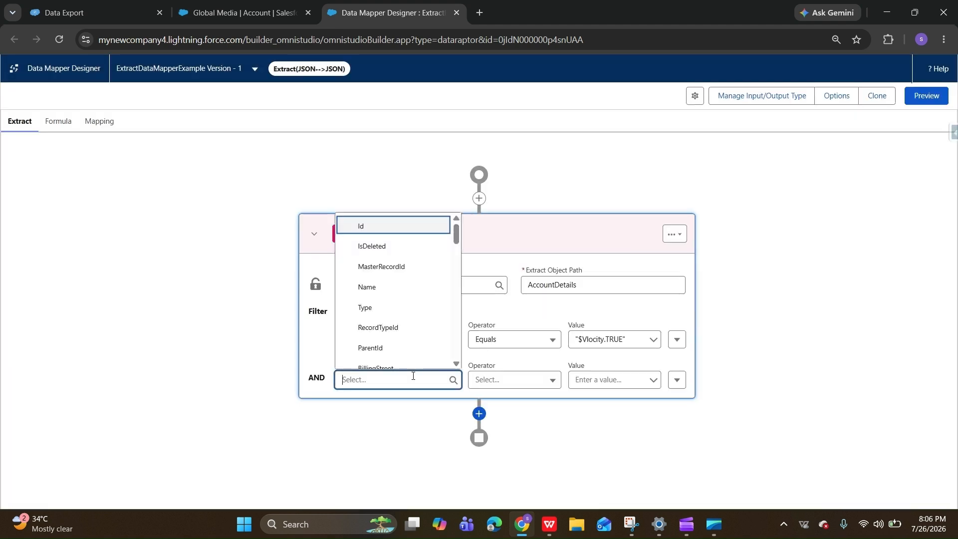
pyautogui.scroll(-2, 385, 278)
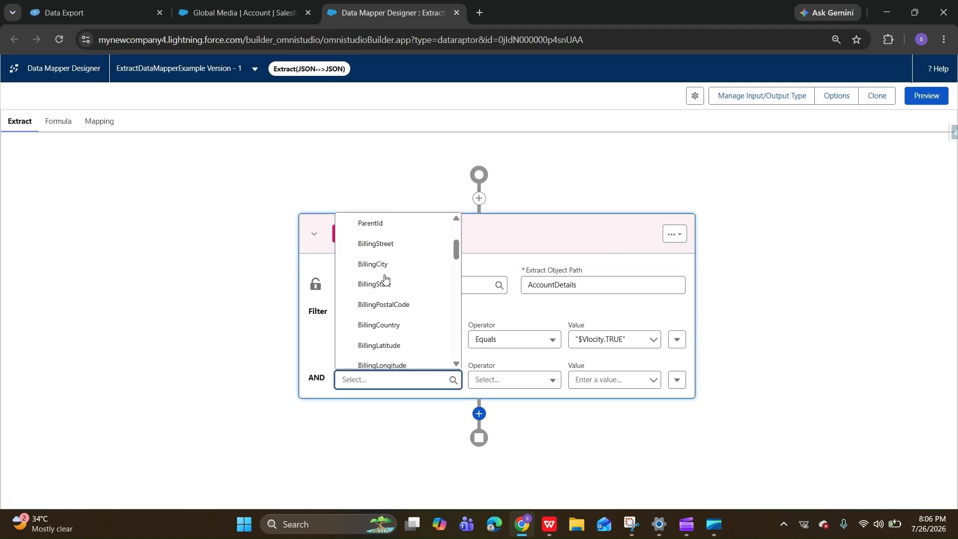
pyautogui.scroll(2, 385, 278)
pyautogui.click(390, 284)
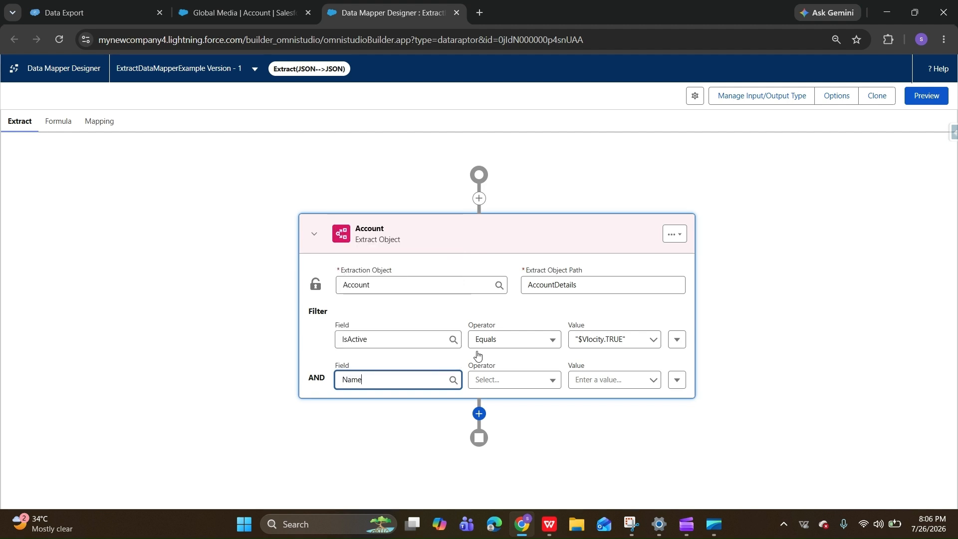
pyautogui.click(504, 380)
pyautogui.click(506, 403)
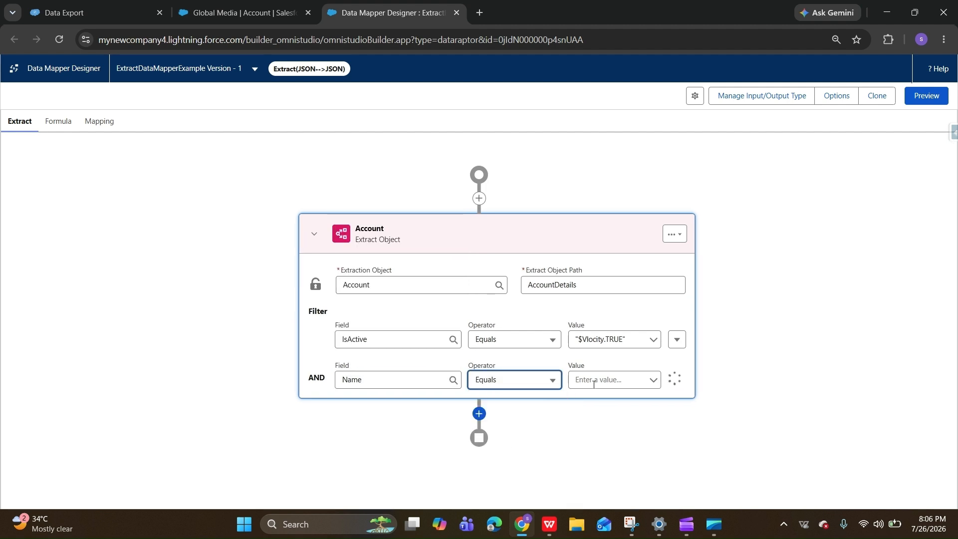
pyautogui.click(594, 384)
pyautogui.write('accName')
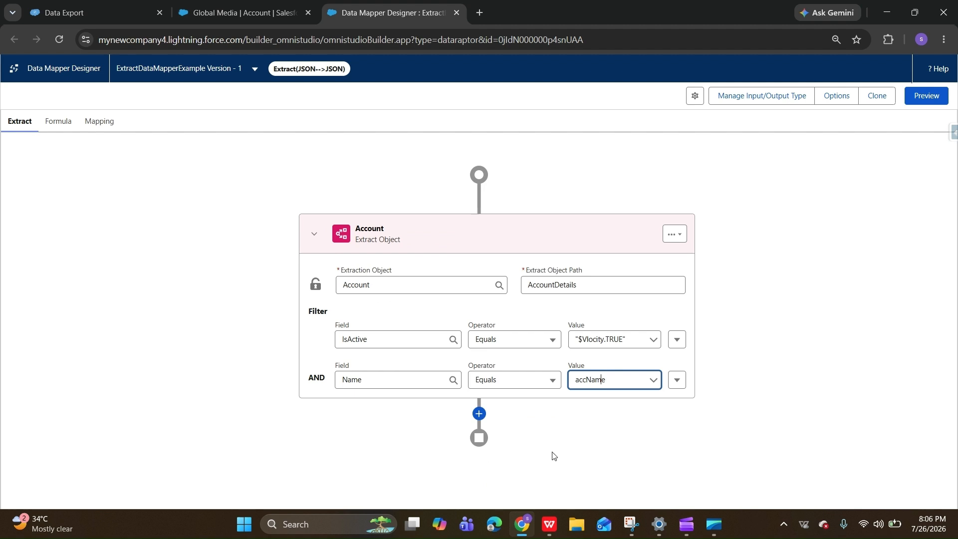
pyautogui.doubleClick(588, 381)
pyautogui.hotkey('ctrl', 'c')
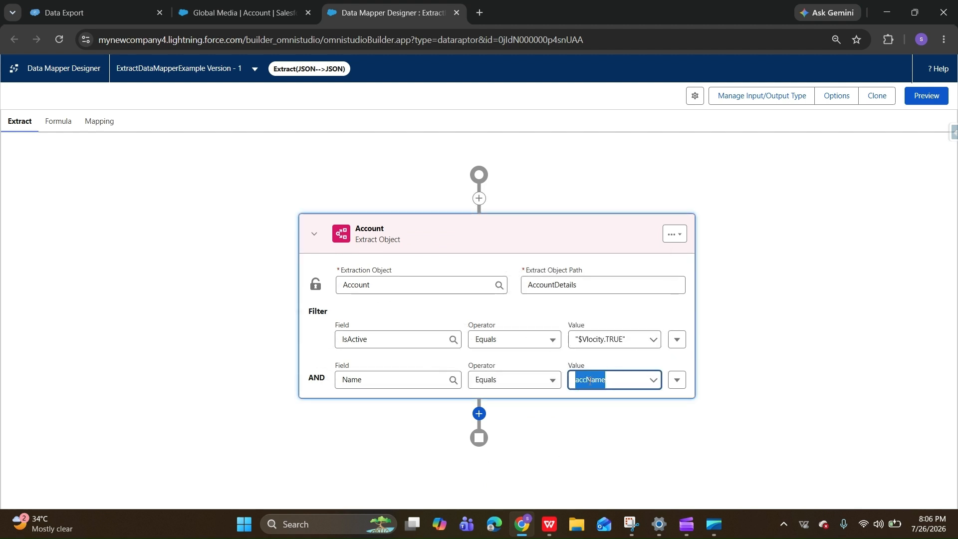
# - Preview the Data Mapper and add an input parameter with the key accName
pyautogui.click(930, 98)
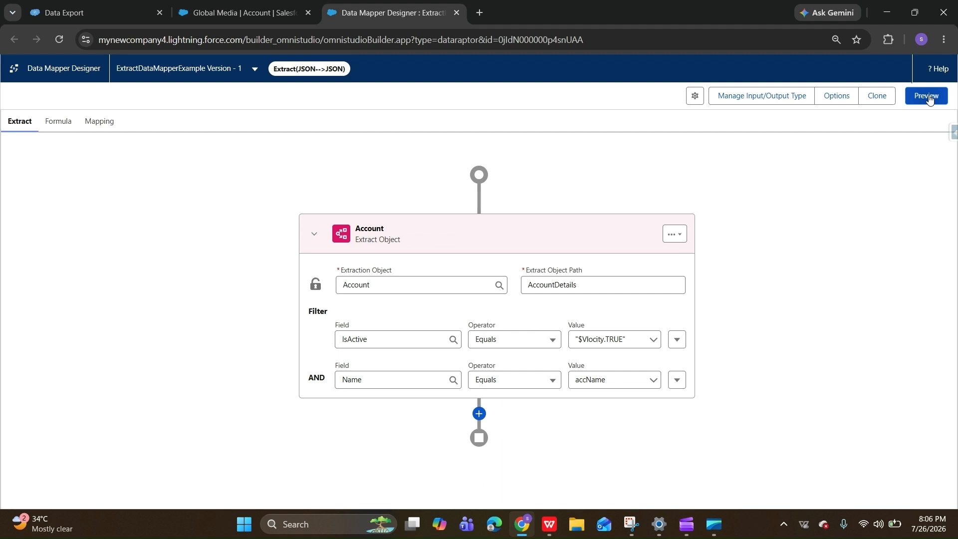
pyautogui.click(194, 126)
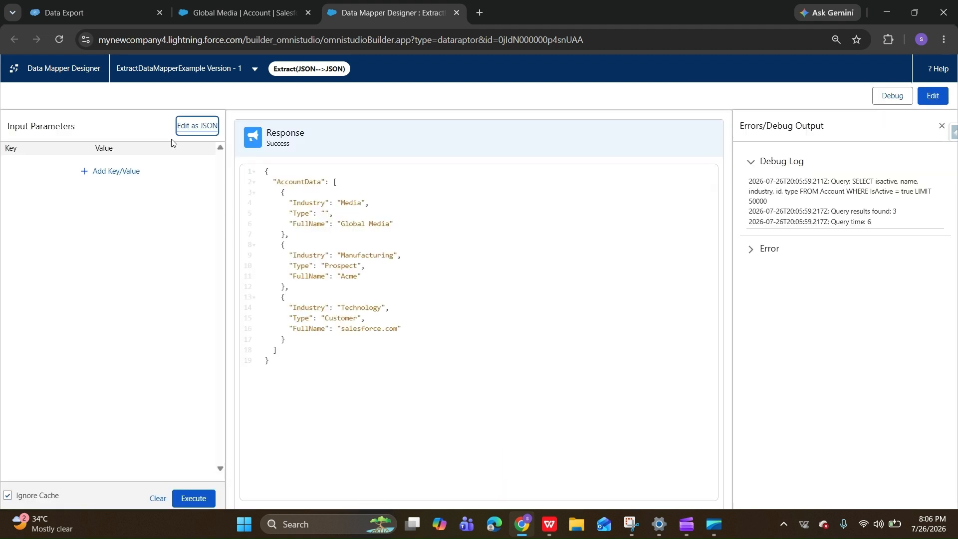
pyautogui.click(111, 171)
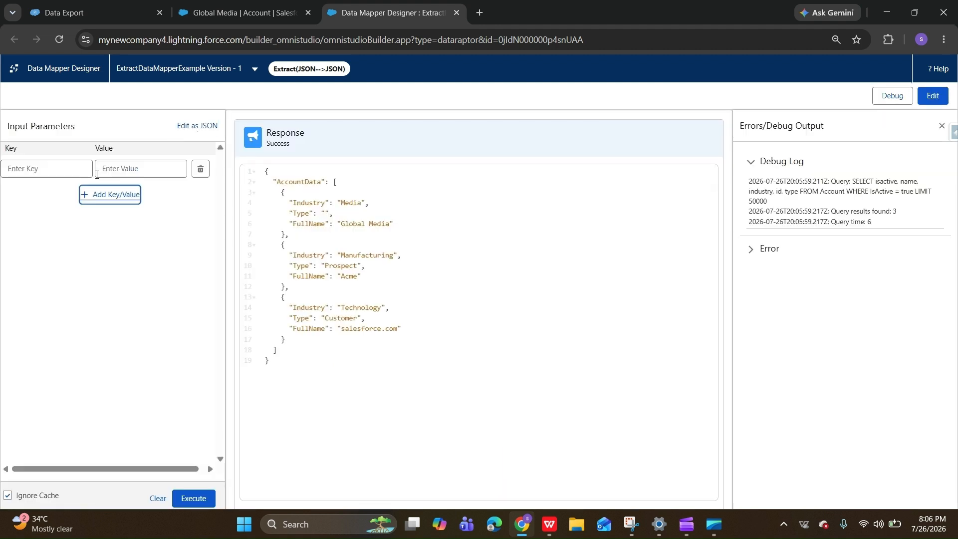
pyautogui.click(194, 127)
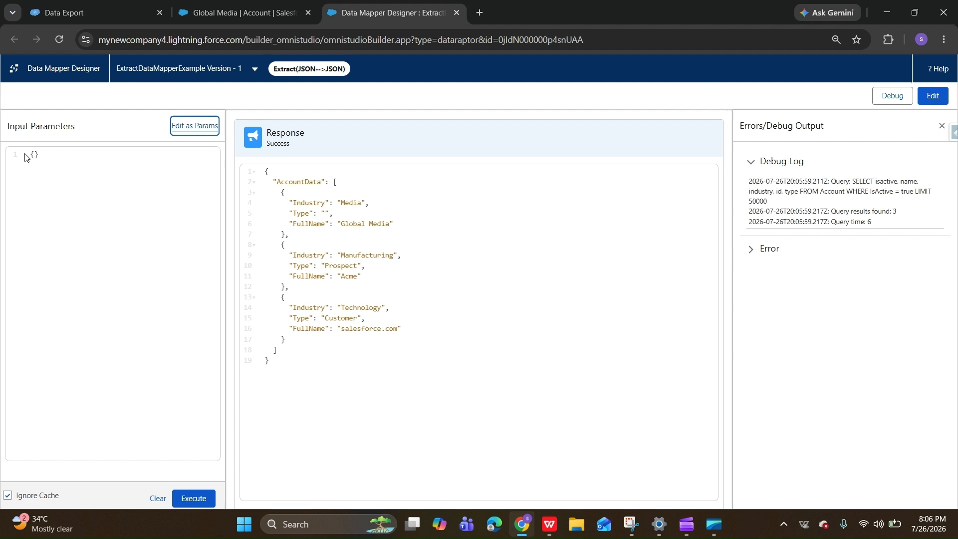
pyautogui.click(186, 132)
pyautogui.click(71, 173)
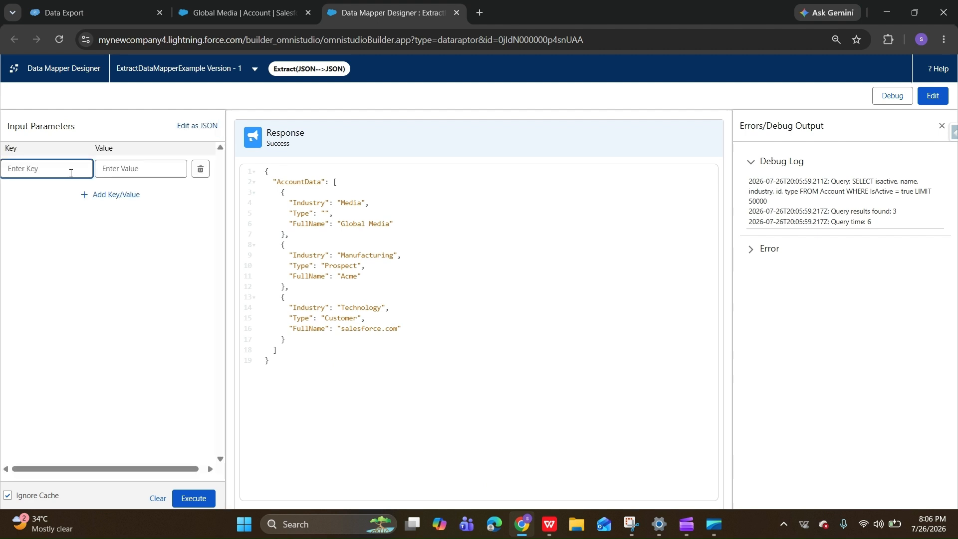
pyautogui.hotkey('ctrl', 'v')
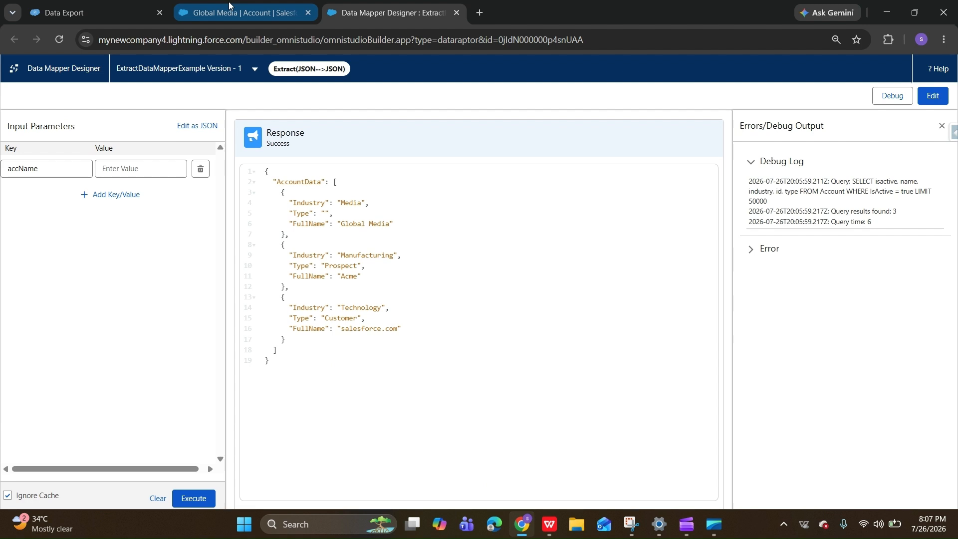
# - Set the accName parameter's value to Global Media, copied from the account record, and execute the preview
pyautogui.click(229, 7)
pyautogui.scroll(1, 311, 190)
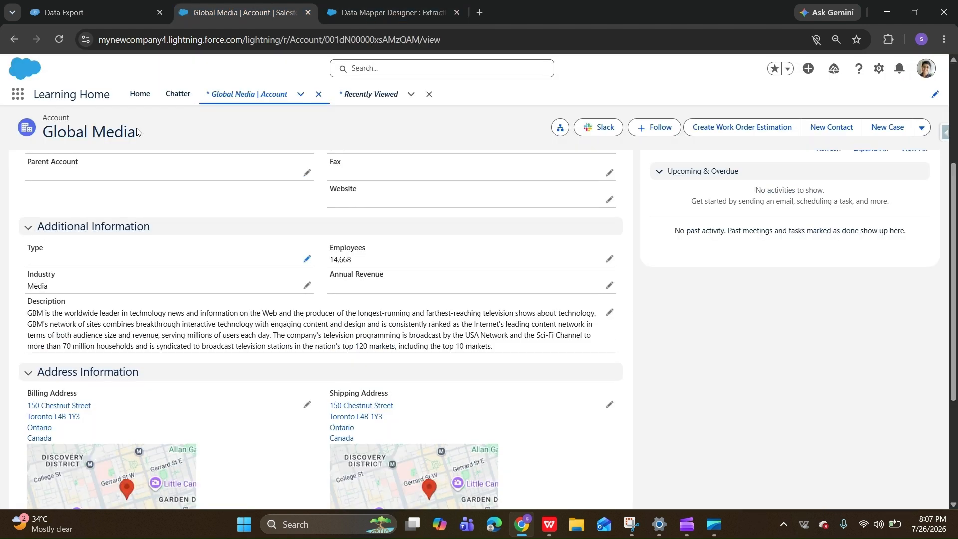
pyautogui.moveTo(137, 132); pyautogui.dragTo(43, 144)
pyautogui.hotkey('ctrl', 'c')
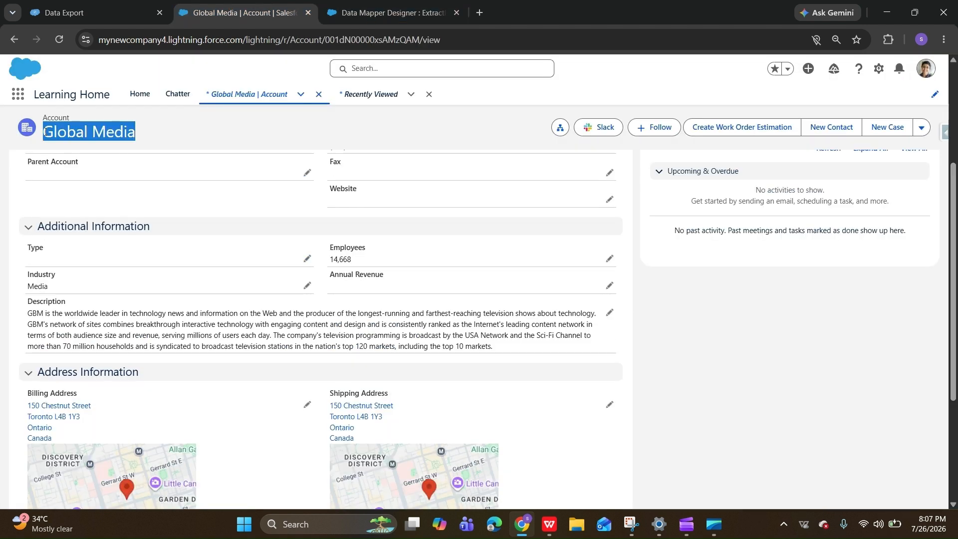
pyautogui.hotkey('ctrl', 'Tab')
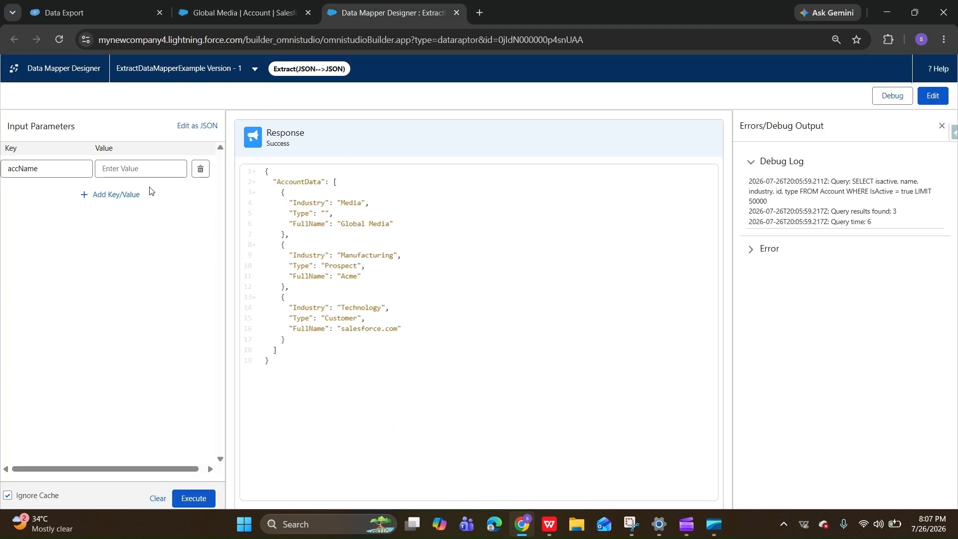
pyautogui.click(116, 167)
pyautogui.hotkey('ctrl', 'v')
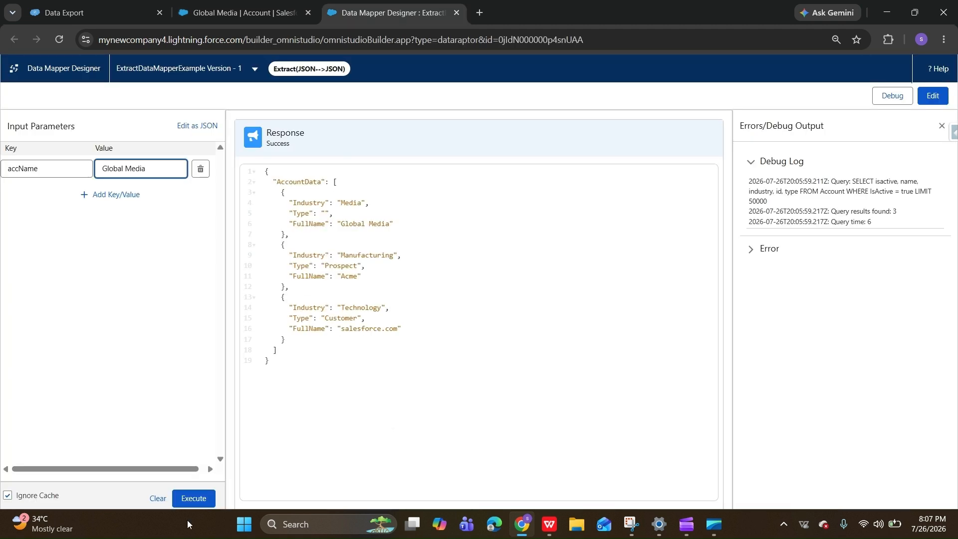
pyautogui.click(193, 499)
# - Examine the AccountData object and its fields in the preview response
pyautogui.moveTo(270, 224); pyautogui.dragTo(275, 183)
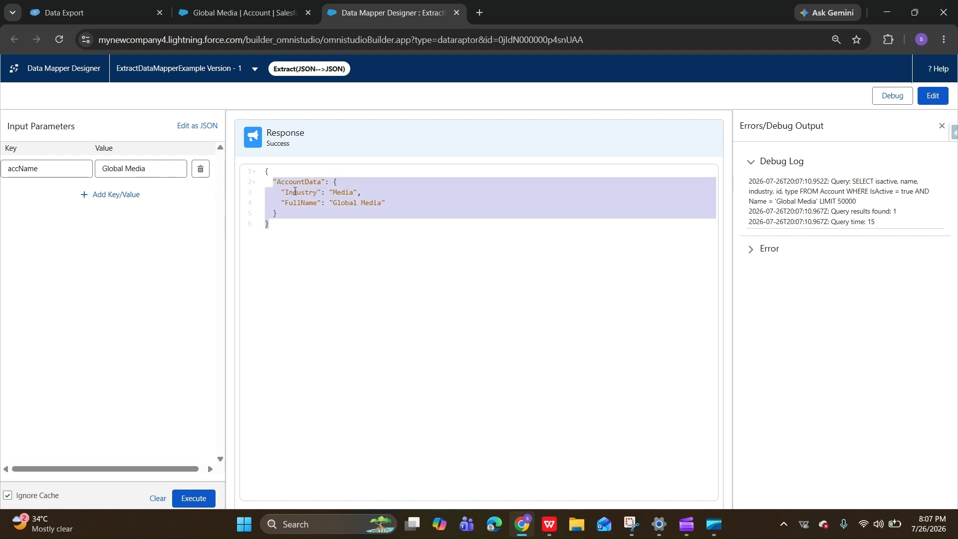
pyautogui.click(352, 201)
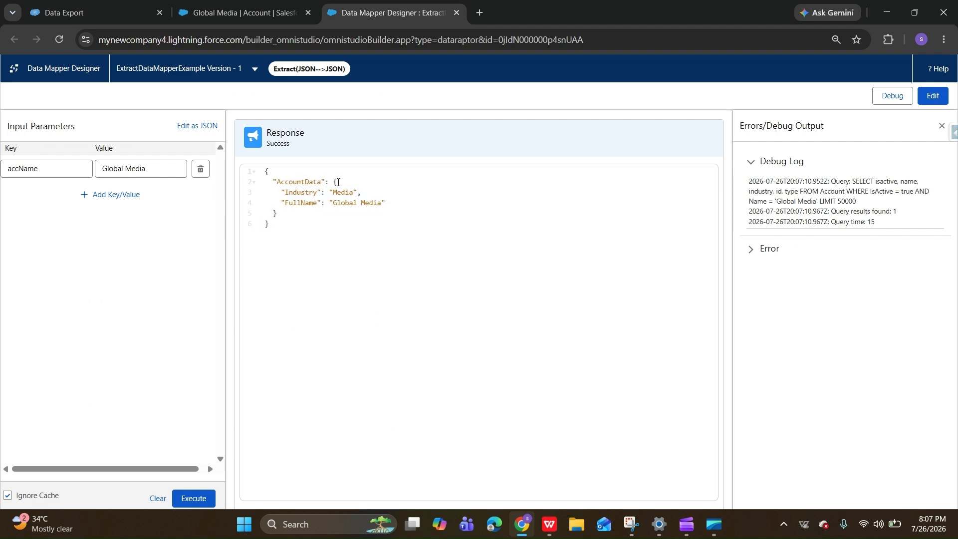
pyautogui.doubleClick(307, 181)
pyautogui.click(280, 213)
pyautogui.click(335, 182)
pyautogui.moveTo(336, 182); pyautogui.dragTo(296, 215)
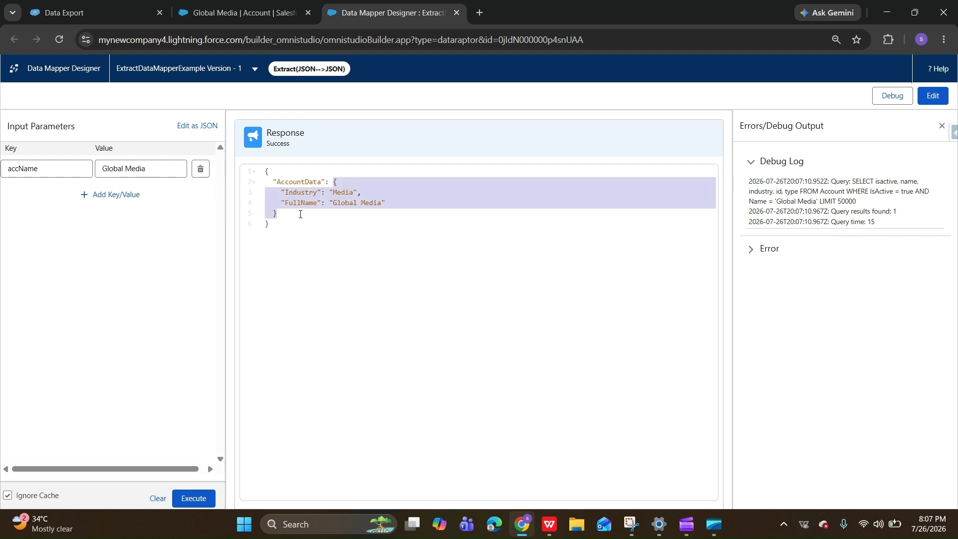
pyautogui.click(324, 241)
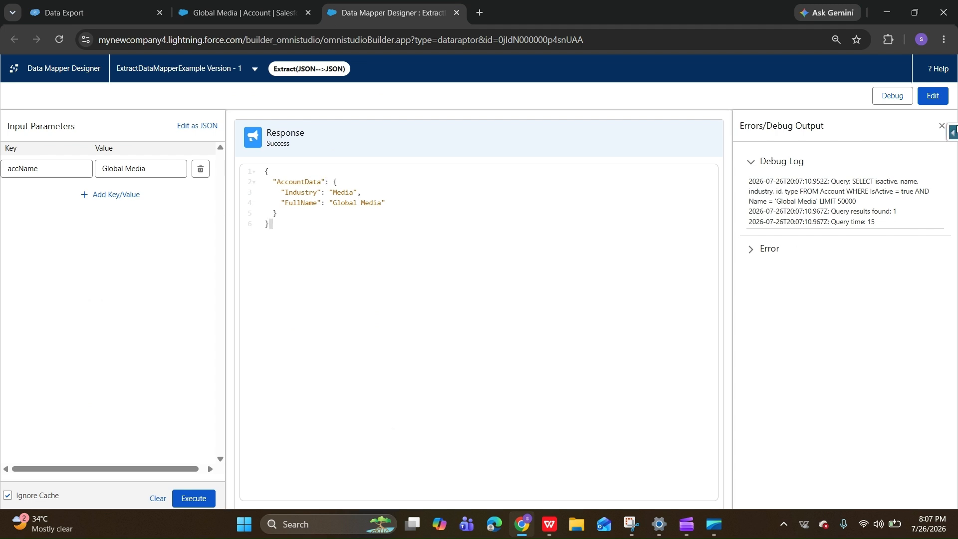
# - Return to editing, review the mapped fields and extract definition, and check the When to Use slide in WPS Office
pyautogui.click(933, 95)
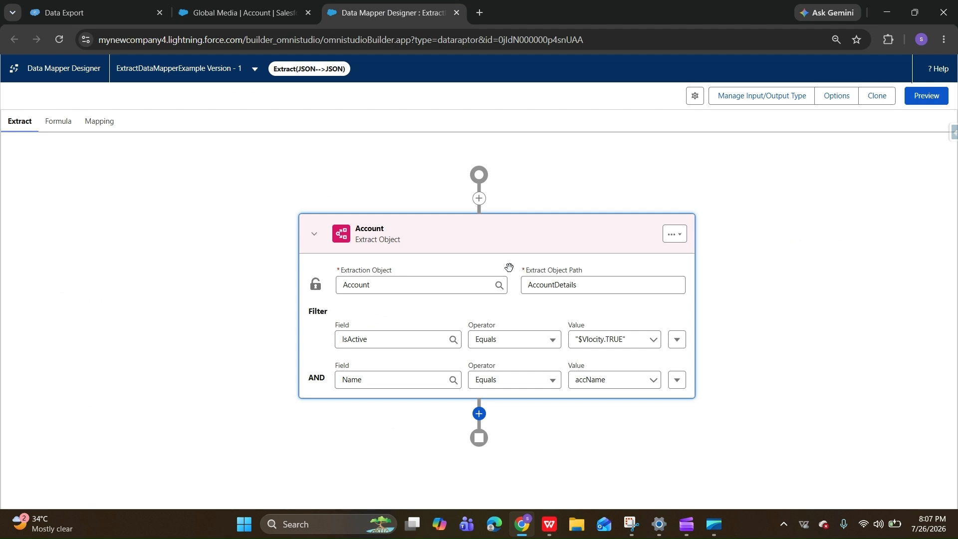
pyautogui.click(90, 120)
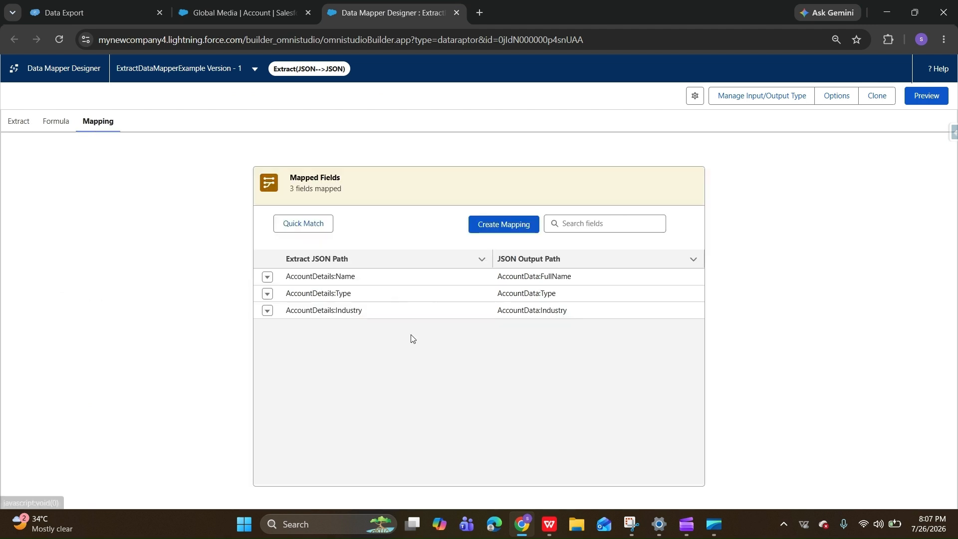
pyautogui.click(23, 121)
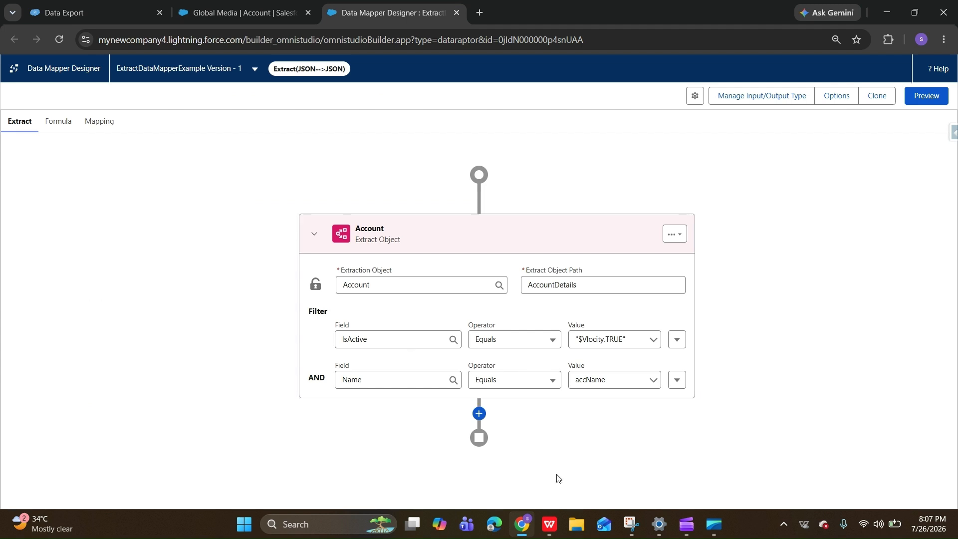
pyautogui.click(553, 530)
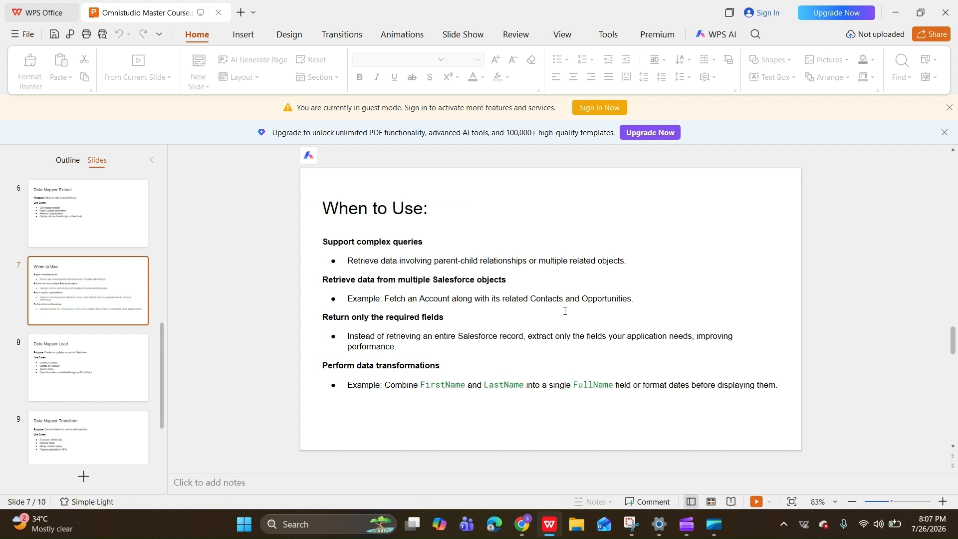
pyautogui.click(897, 13)
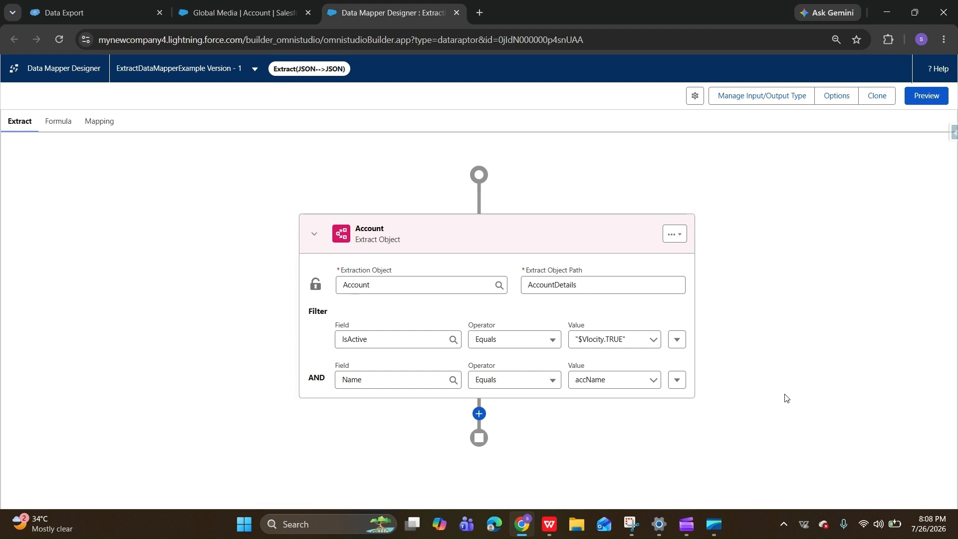
# - Add a second extract object below Account and search the available extraction objects for Contact
pyautogui.click(479, 415)
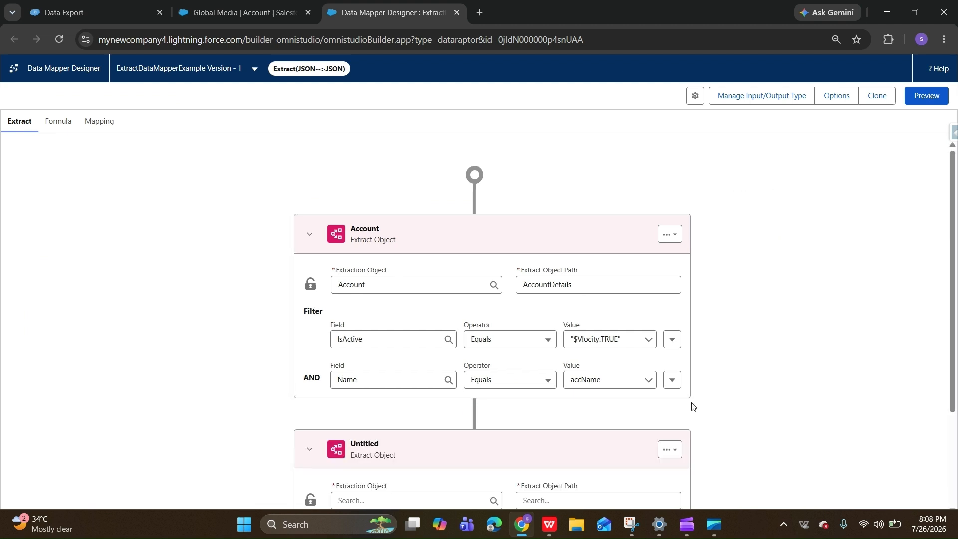
pyautogui.scroll(-3, 947, 312)
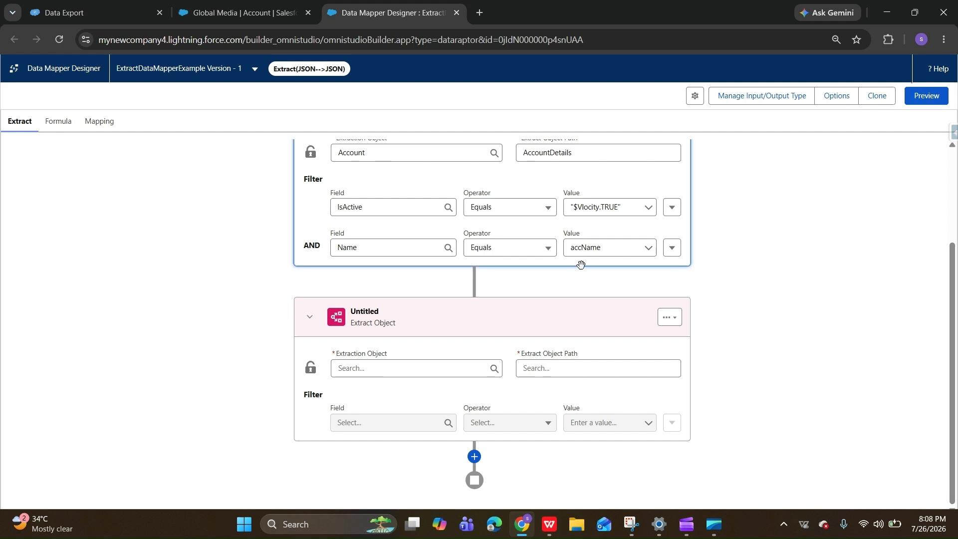
pyautogui.click(390, 375)
pyautogui.write('C')
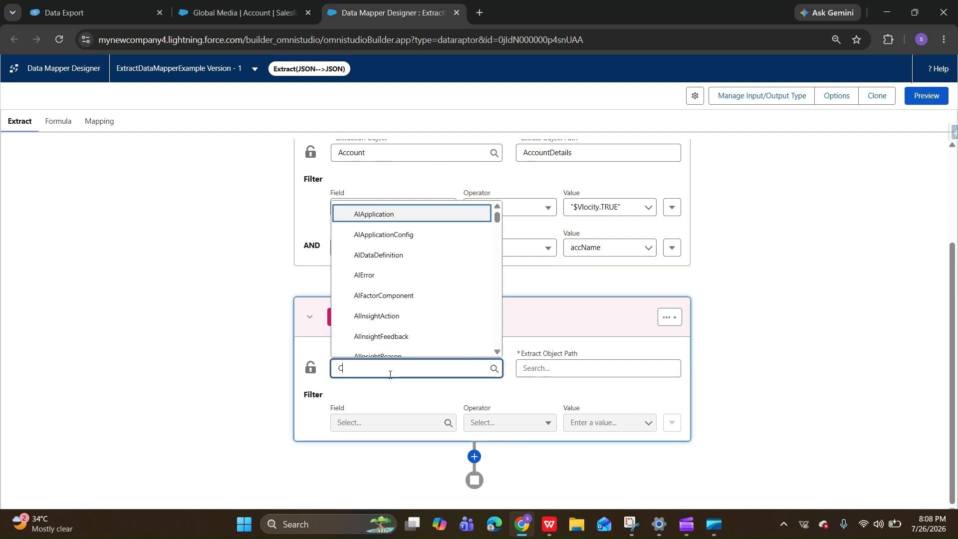
pyautogui.write('ontact')
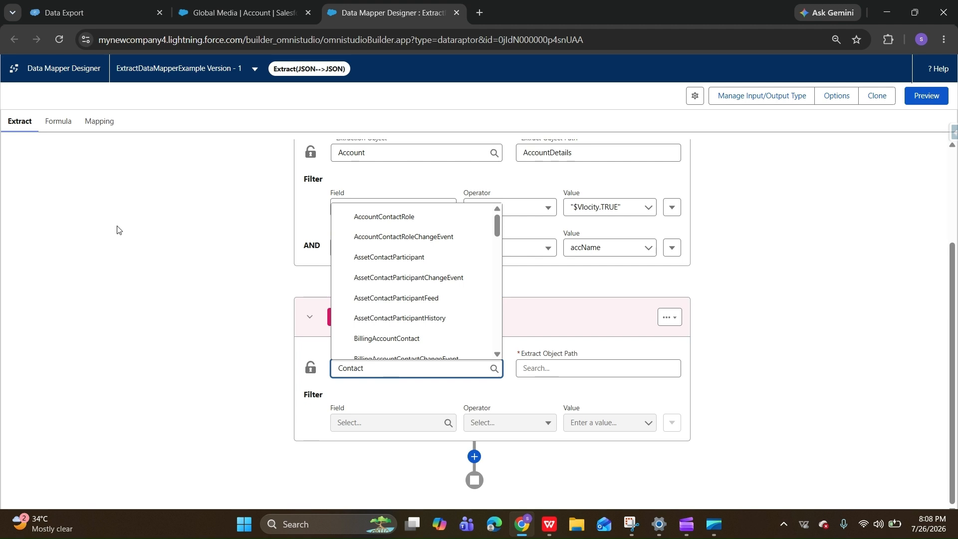
pyautogui.scroll(-5, 417, 313)
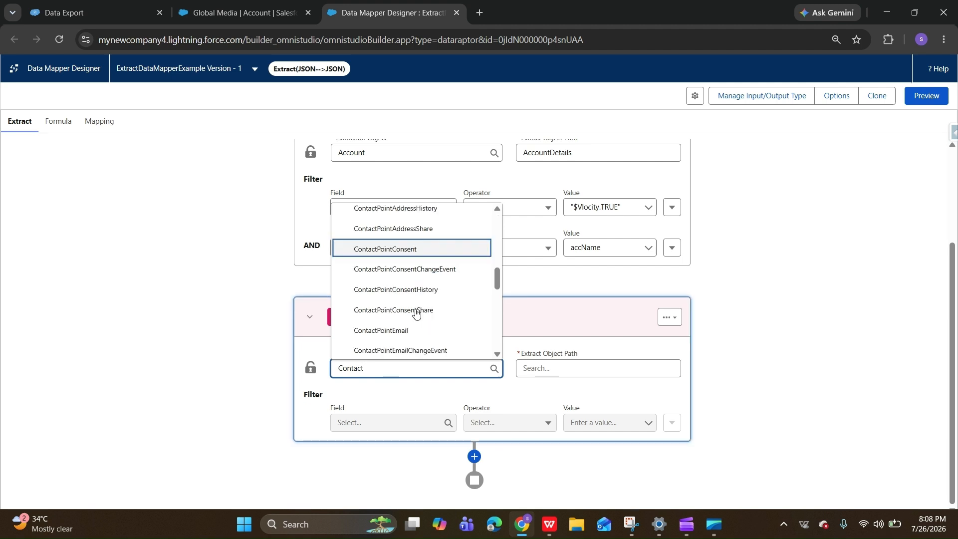
pyautogui.scroll(-3, 416, 313)
pyautogui.scroll(-5, 397, 323)
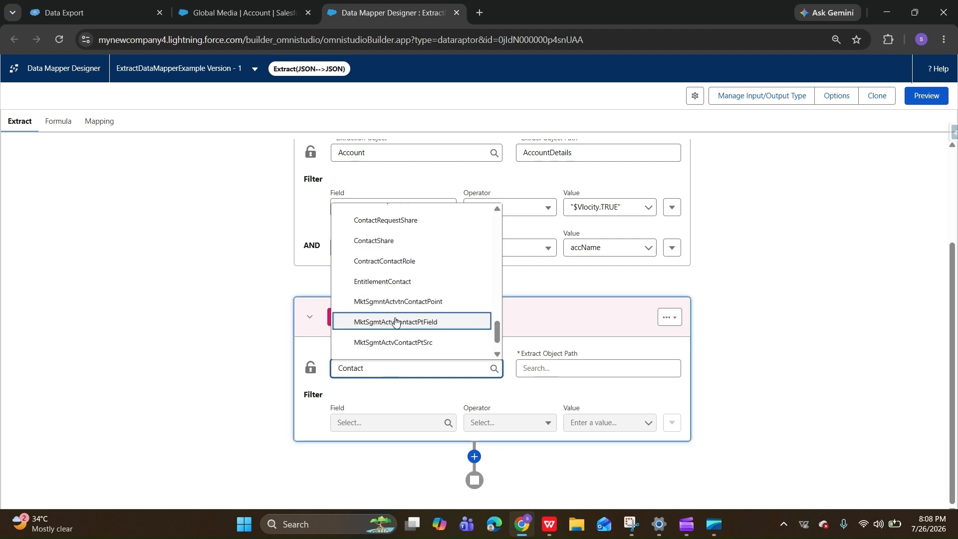
pyautogui.scroll(4, 397, 315)
pyautogui.scroll(-4, 400, 305)
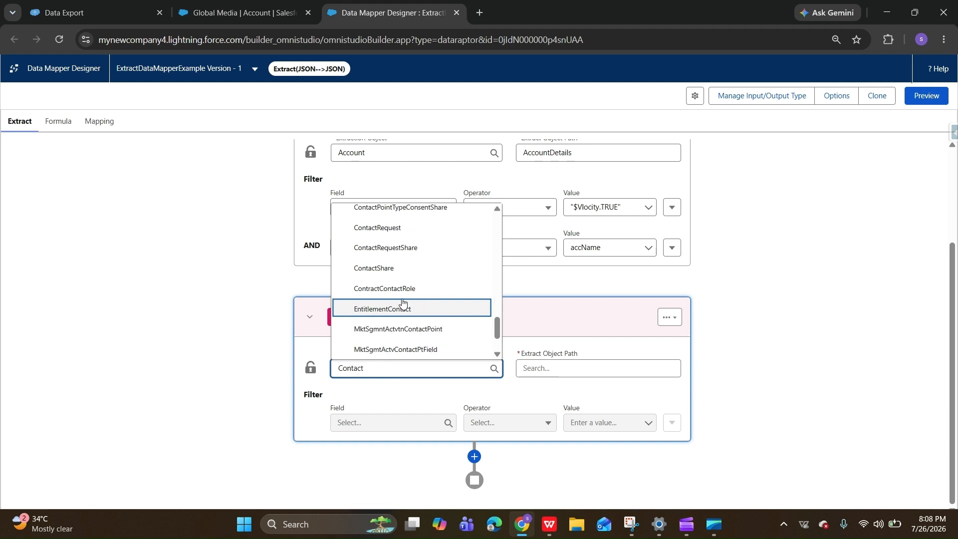
pyautogui.scroll(2, 402, 304)
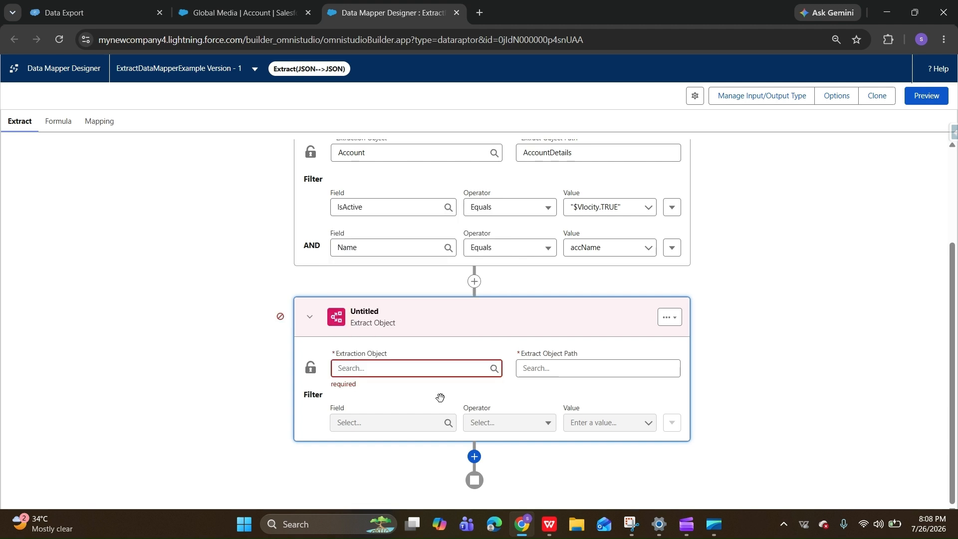
# - Set the new extract object's extraction object to Contact and its extract object path to ContactDetails
pyautogui.click(455, 369)
pyautogui.write('Con')
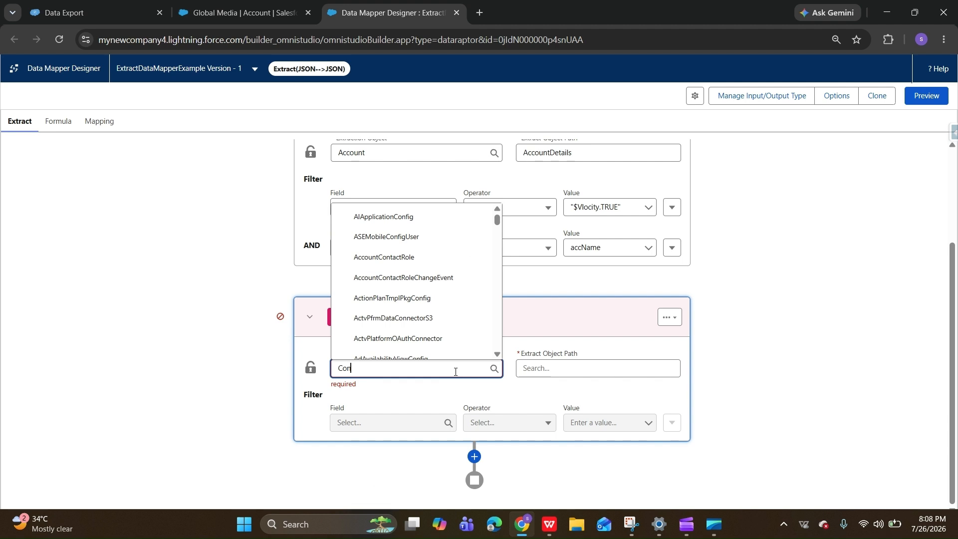
pyautogui.write('tact')
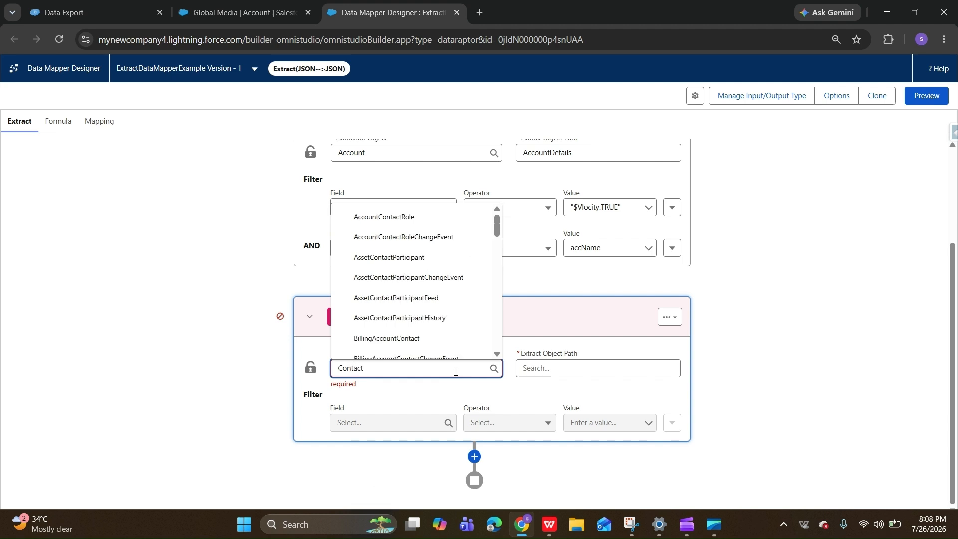
pyautogui.scroll(-3, 447, 336)
pyautogui.click(447, 336)
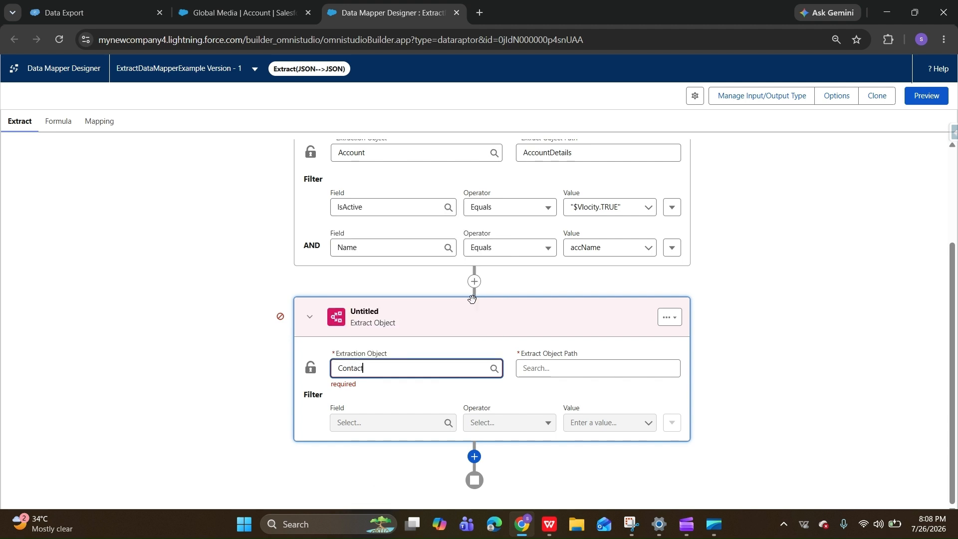
pyautogui.click(557, 372)
pyautogui.write('C')
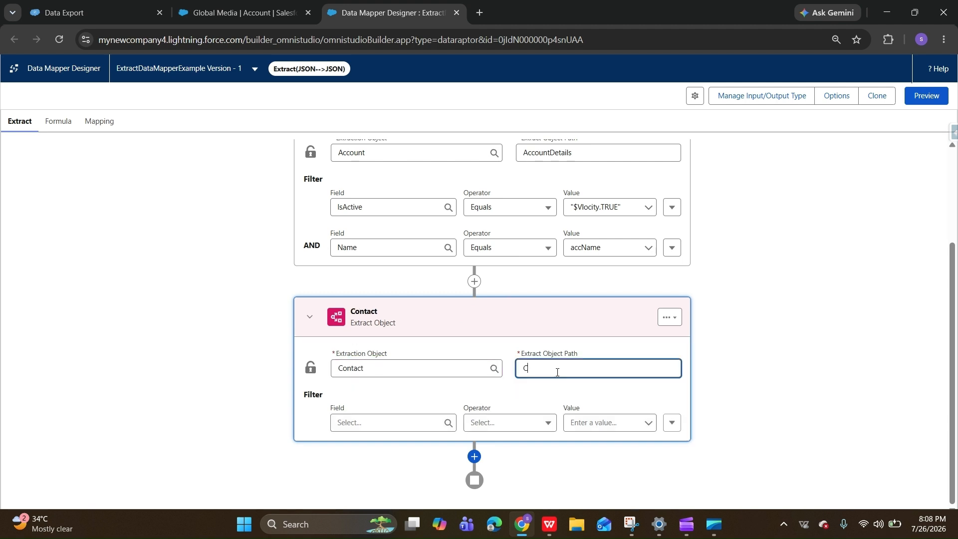
pyautogui.write('ontactDetails')
# - Set the Contact extract's filter field to AccountId with the Equals operator
pyautogui.click(402, 422)
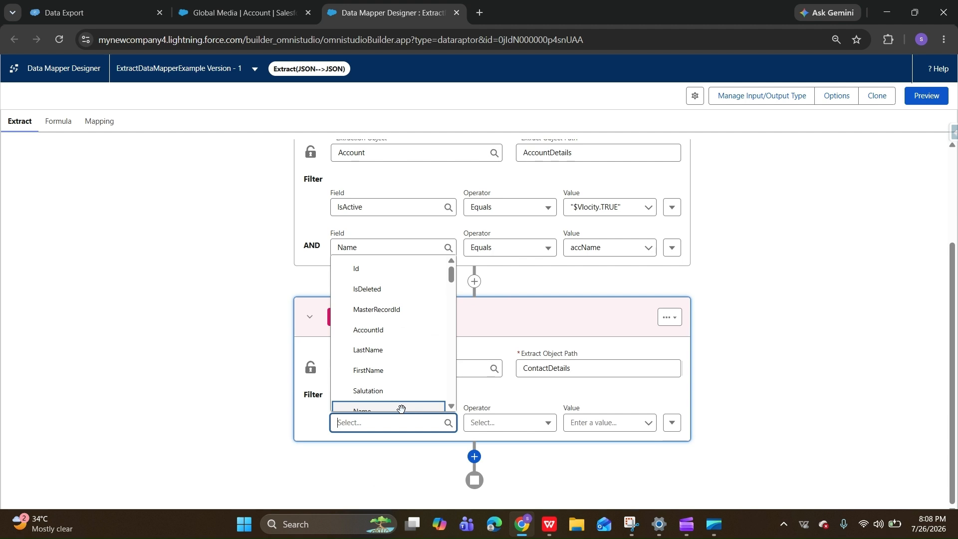
pyautogui.click(378, 335)
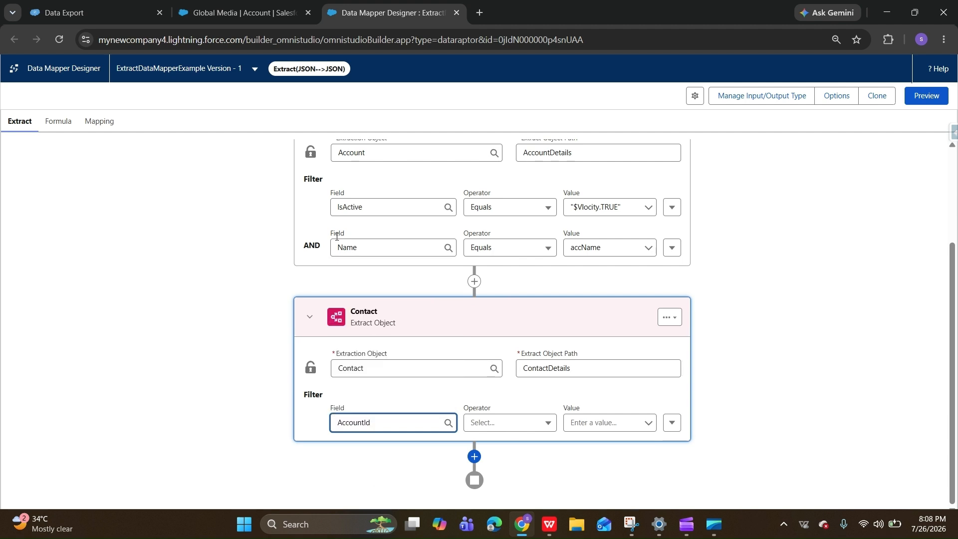
pyautogui.click(502, 424)
pyautogui.click(524, 449)
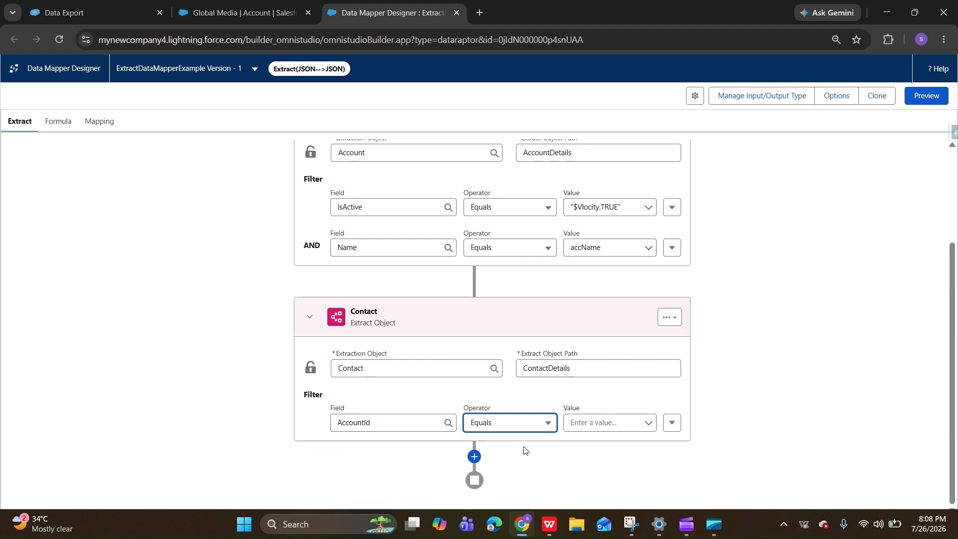
# - Set the Contact filter's value to AccountDetails:Id, reusing the Account extract's object path
pyautogui.press('Tab')
pyautogui.click(365, 160)
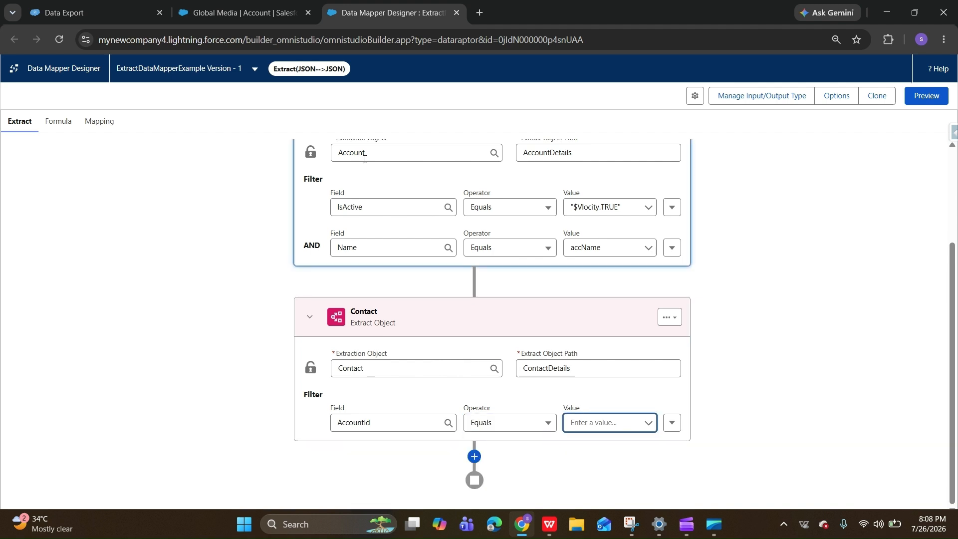
pyautogui.click(631, 421)
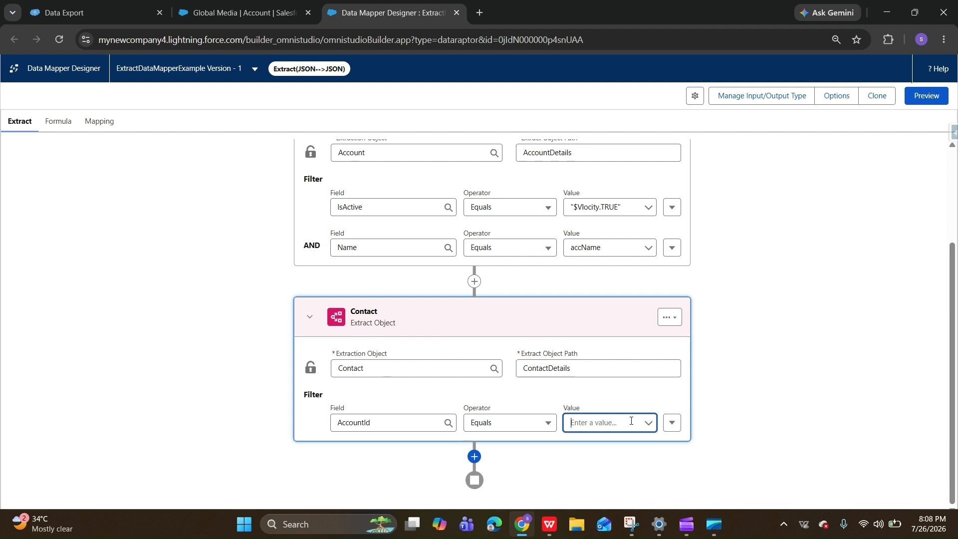
pyautogui.click(480, 190)
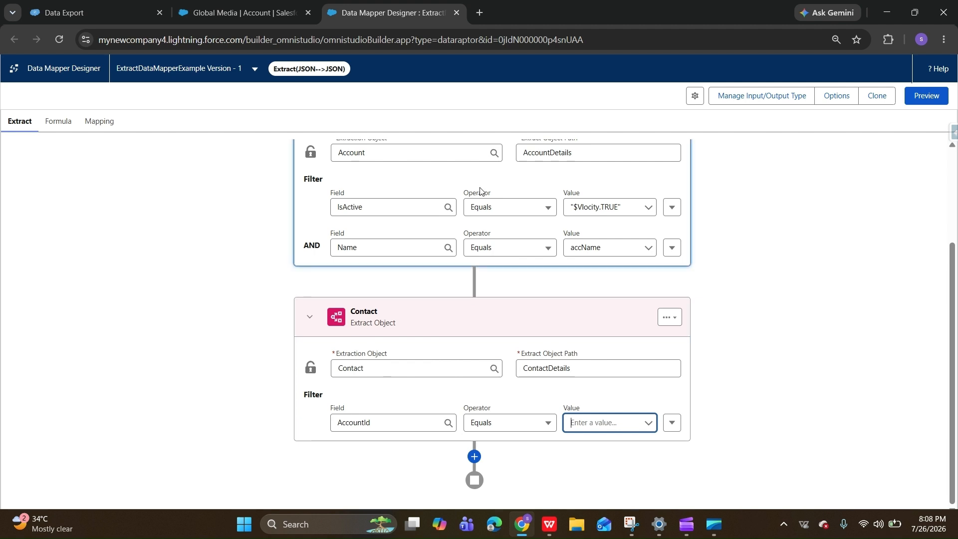
pyautogui.click(580, 153)
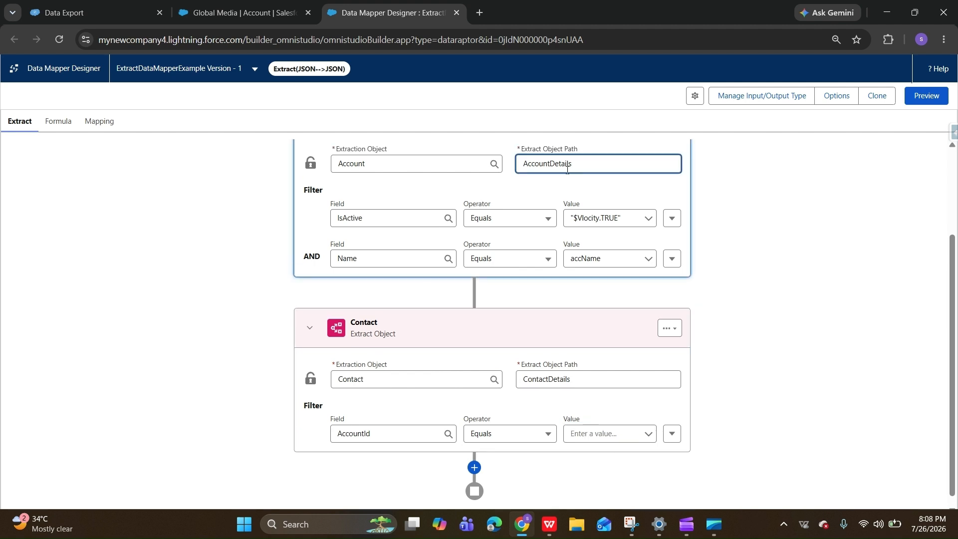
pyautogui.doubleClick(567, 170)
pyautogui.hotkey('ctrl', 'c')
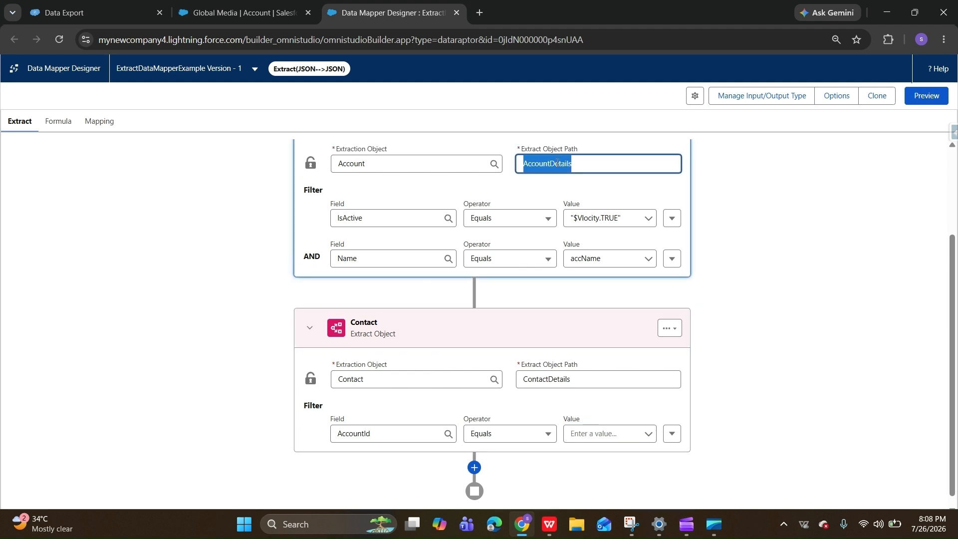
pyautogui.click(598, 433)
pyautogui.hotkey('ctrl', 'v')
pyautogui.write(':')
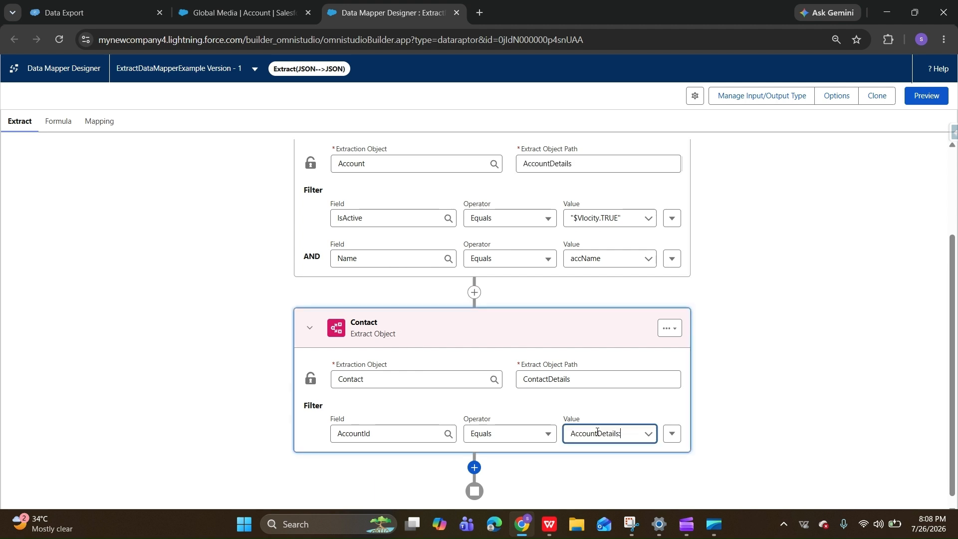
pyautogui.write('ID')
pyautogui.press('BackSpace')
pyautogui.write('d')
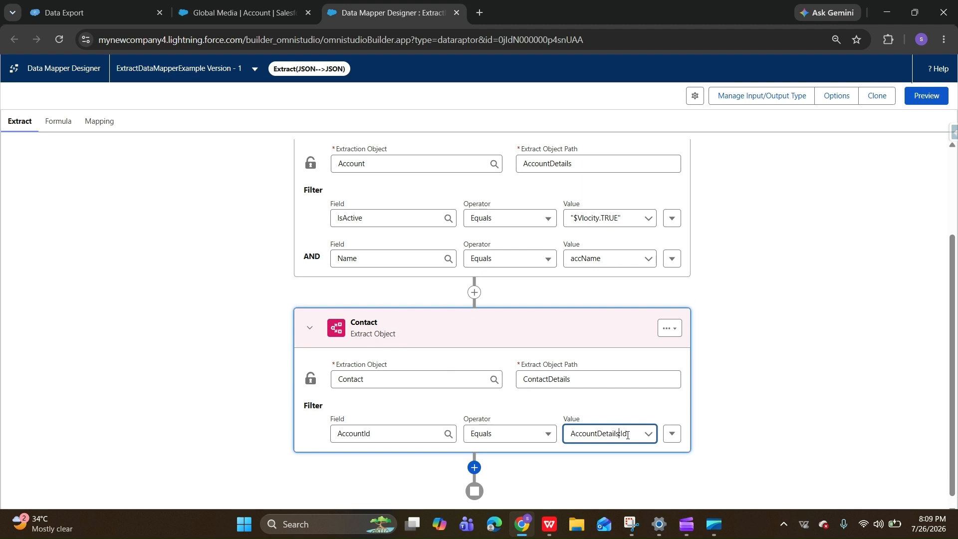
pyautogui.write(':')
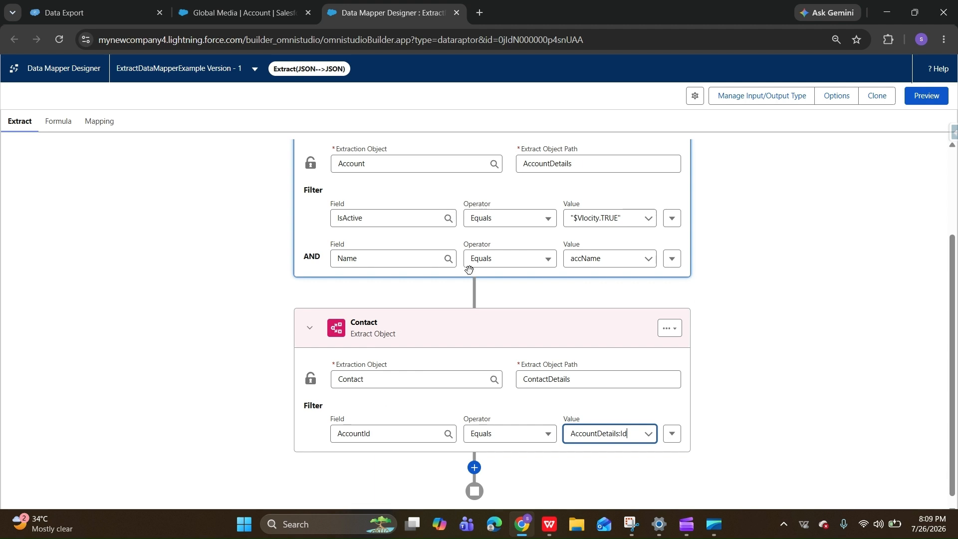
# - Execute the preview for the Global Media account, check the queries in the debug log, and return to editing
pyautogui.click(937, 98)
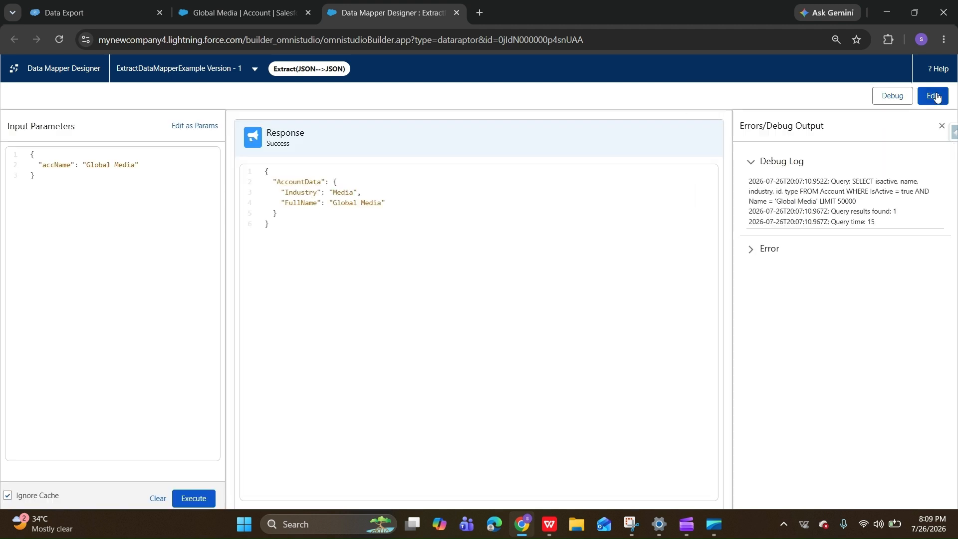
pyautogui.click(201, 497)
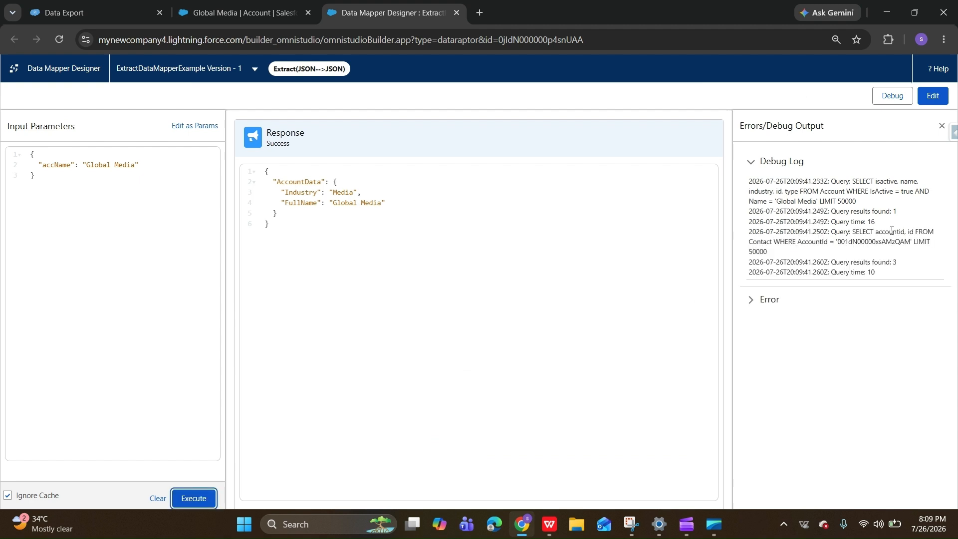
pyautogui.click(931, 101)
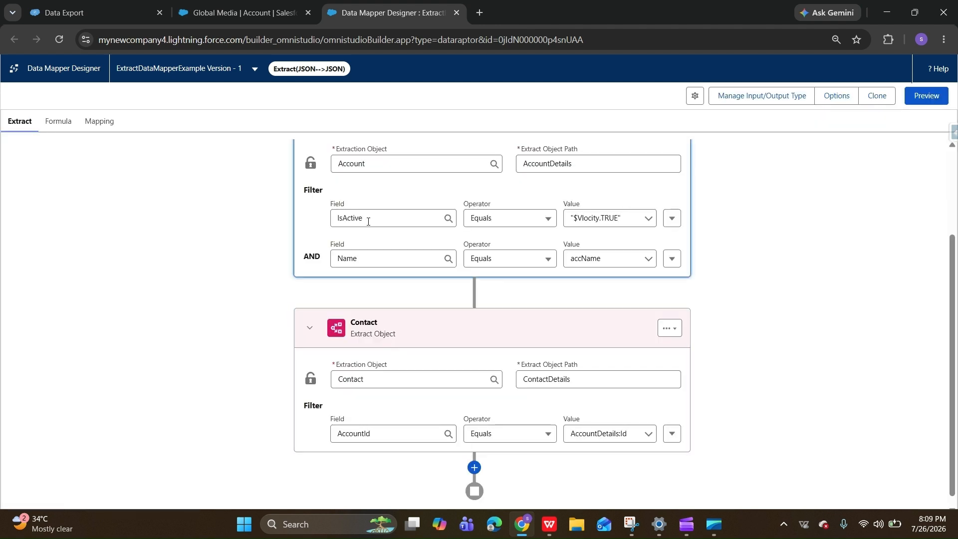
# - Create a mapping from ContactDetails:Id to the output path ContactData:Id and save it, continuing with a new one
pyautogui.click(93, 130)
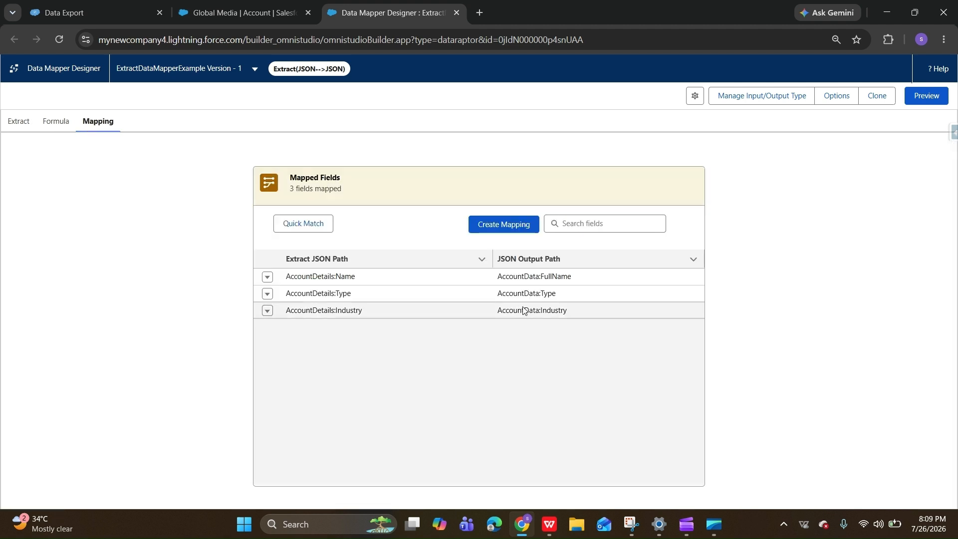
pyautogui.click(514, 227)
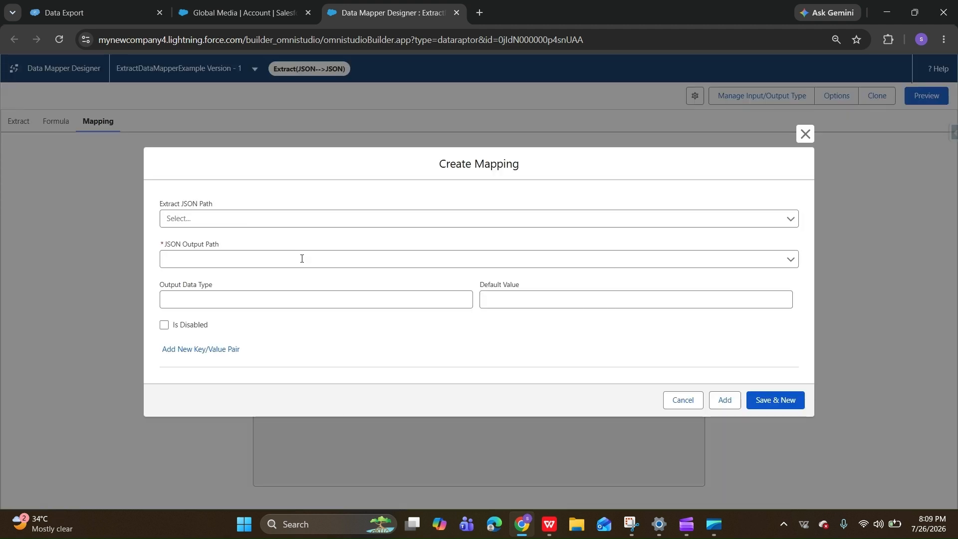
pyautogui.click(270, 219)
pyautogui.write('Co')
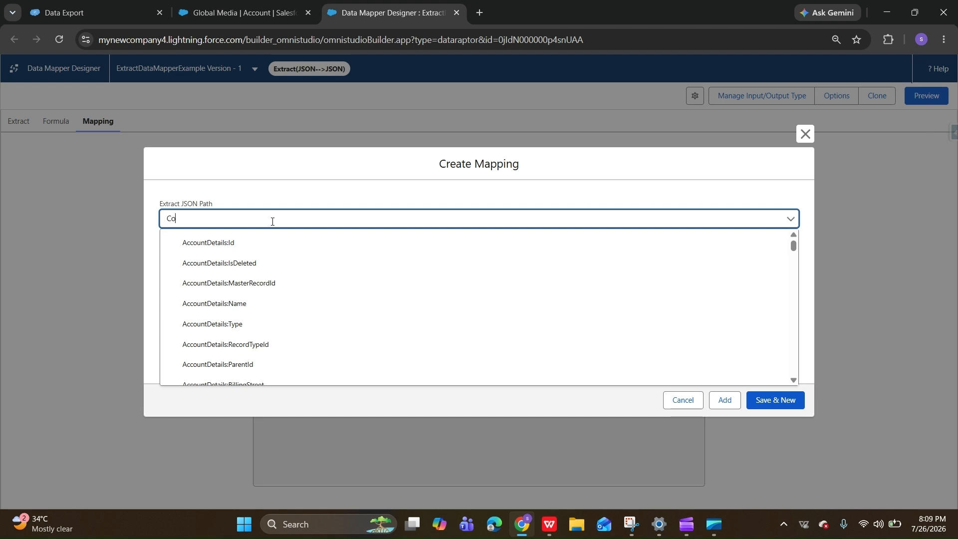
pyautogui.write('ntact')
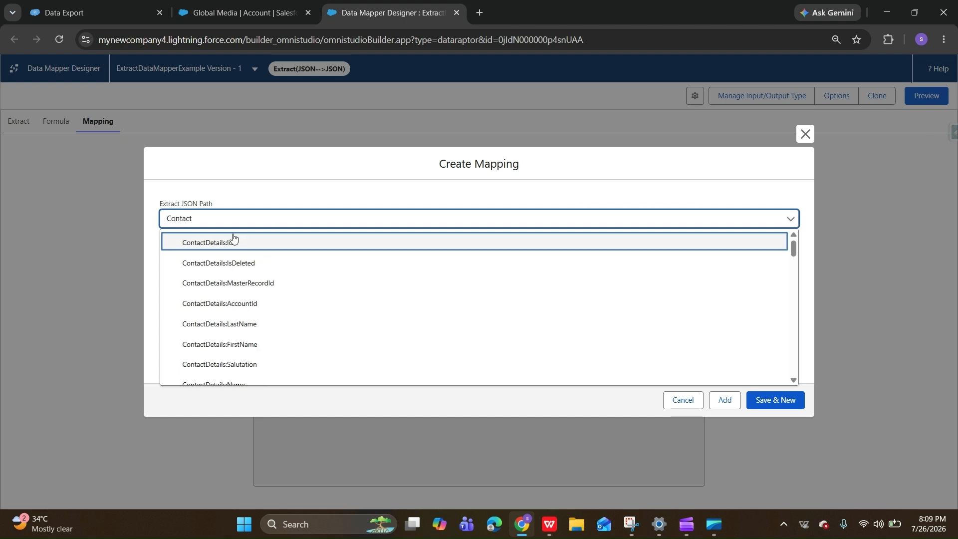
pyautogui.click(222, 250)
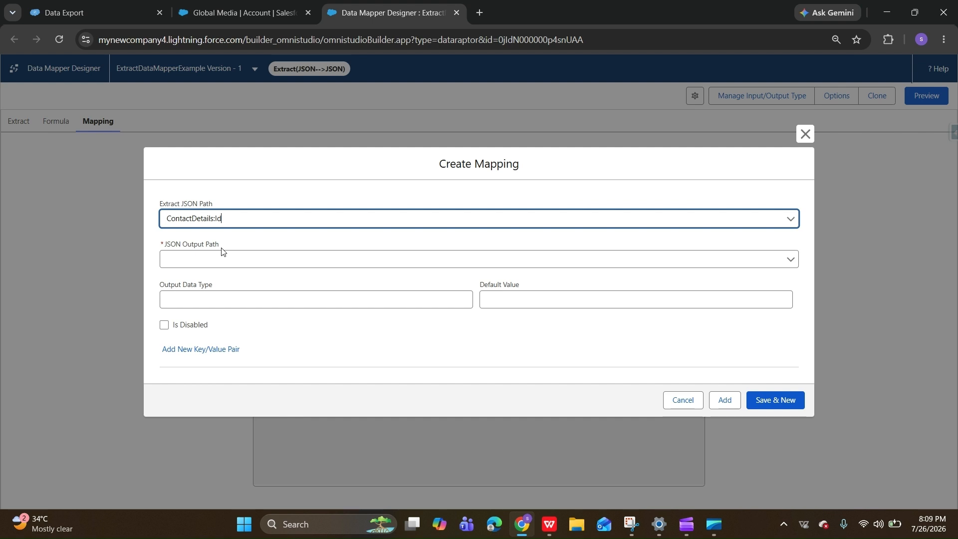
pyautogui.click(194, 258)
pyautogui.write('Con')
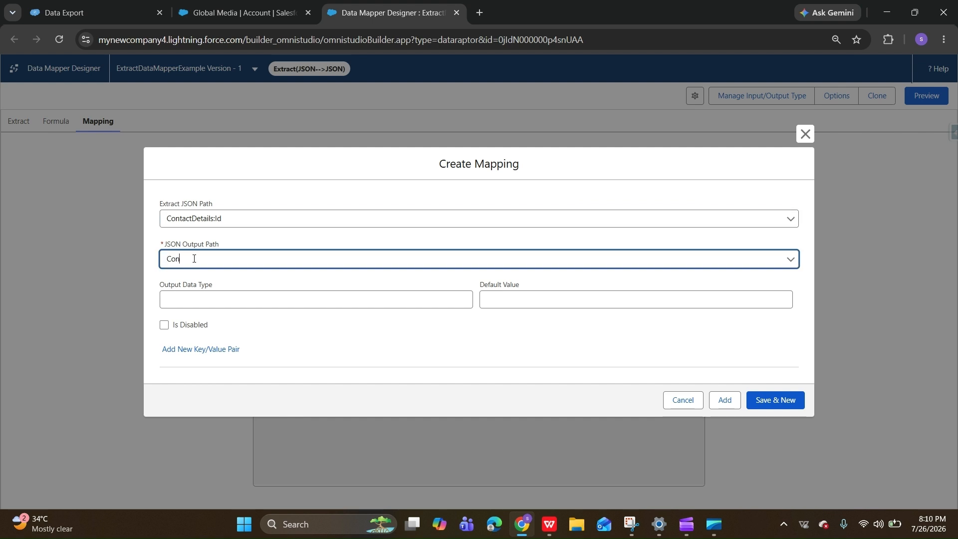
pyautogui.write('tactData:ID')
pyautogui.press('BackSpace')
pyautogui.write('d')
pyautogui.moveTo(215, 258); pyautogui.dragTo(159, 258)
pyautogui.click(775, 404)
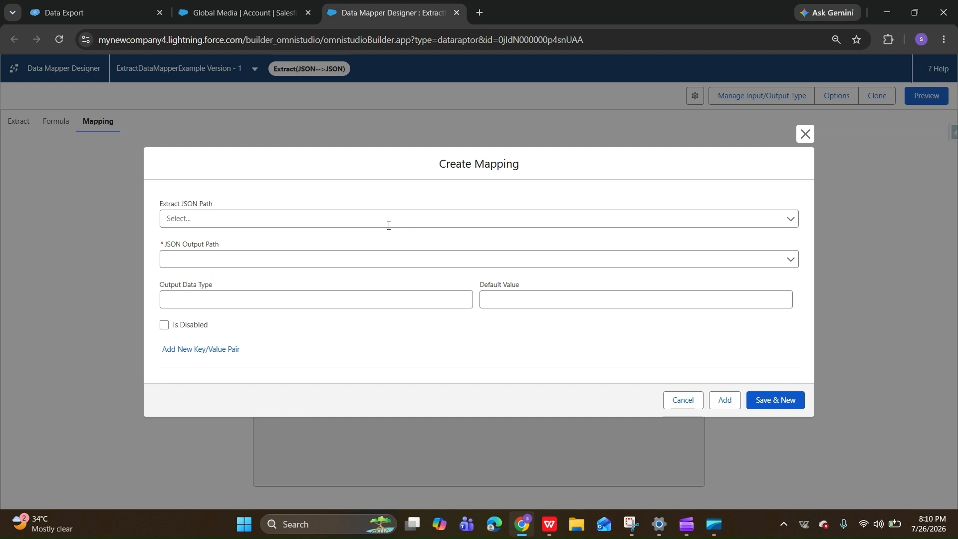
# - Choose ContactDetails:LastName as the new mapping's extract JSON path
pyautogui.click(213, 217)
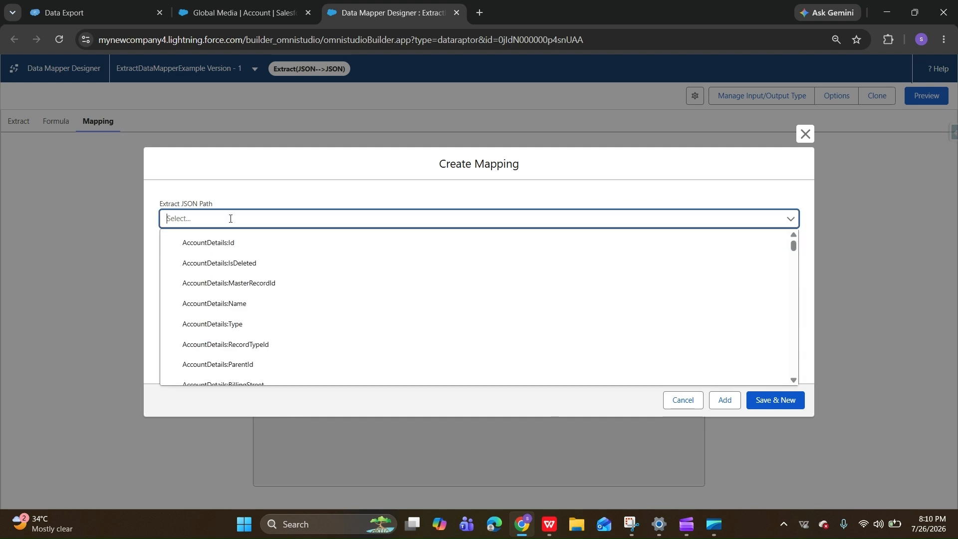
pyautogui.write('ContactD')
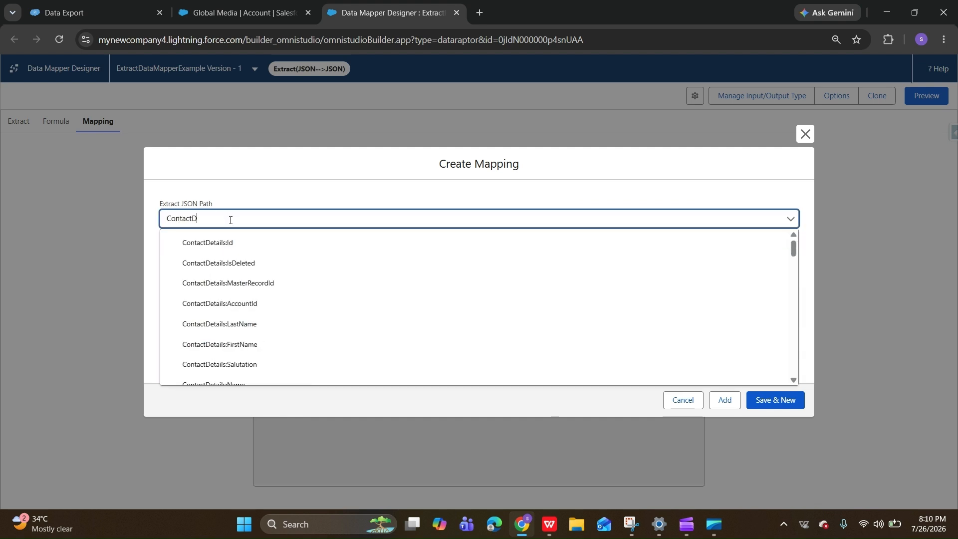
pyautogui.write('ataLast')
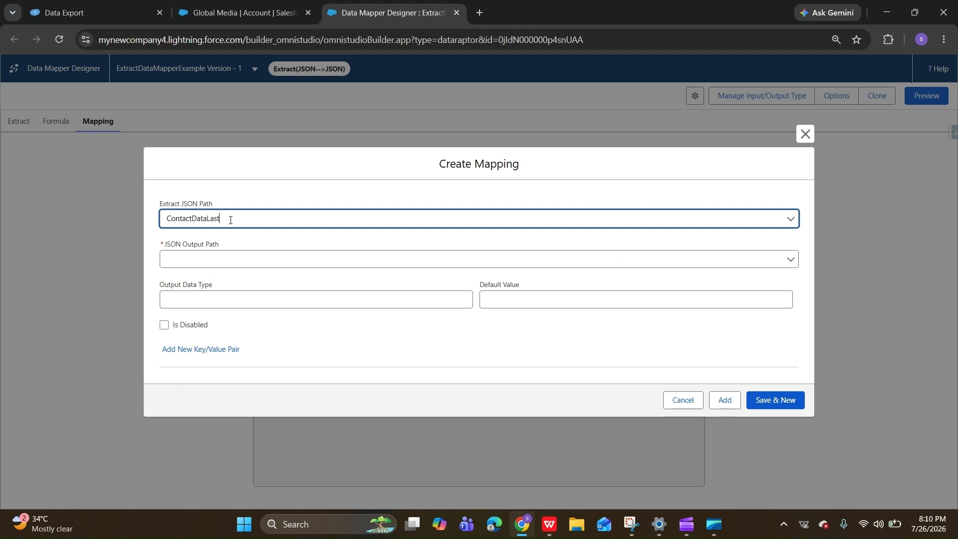
pyautogui.press('BackSpace')
pyautogui.press('BackSpace')
pyautogui.press('BackSpace')
pyautogui.press('BackSpace')
pyautogui.press('BackSpace')
pyautogui.press('BackSpace')
pyautogui.press('BackSpace')
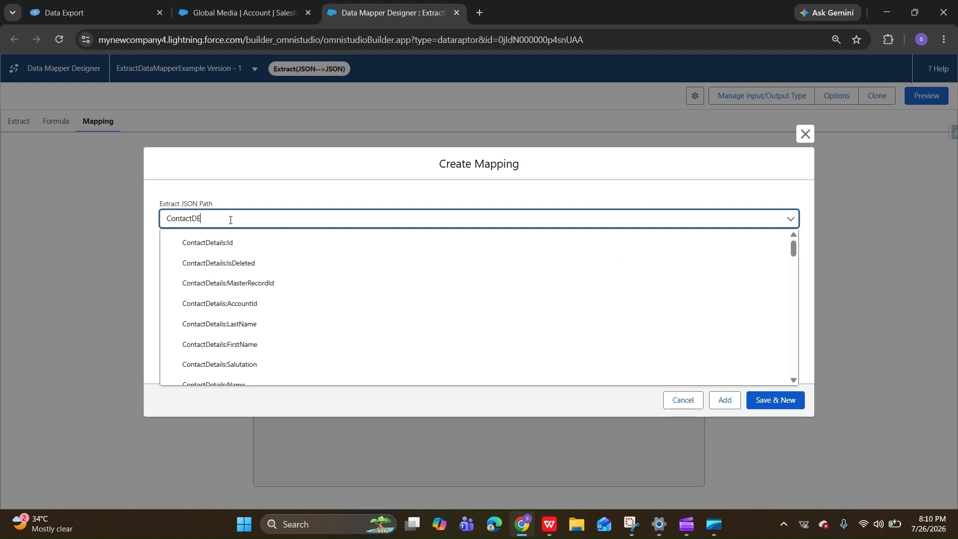
pyautogui.write('etails:Last')
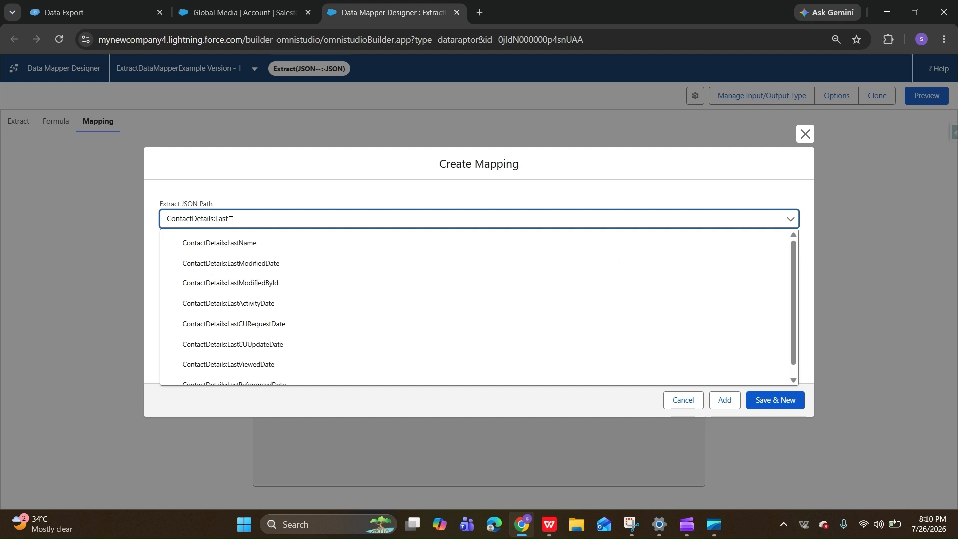
pyautogui.click(235, 246)
# - Set the mapping's JSON output path to ContactData:LastName, save it, and close the mapping dialog
pyautogui.write('Co')
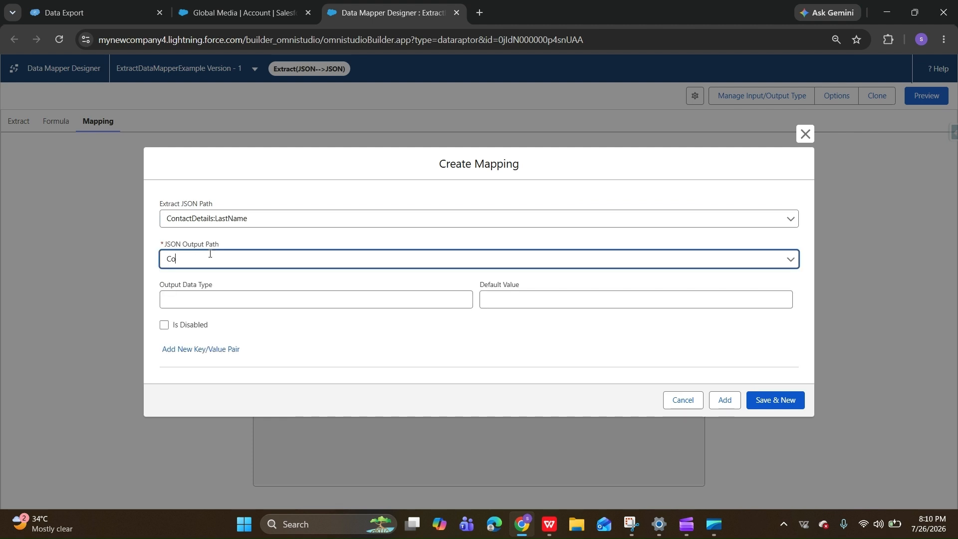
pyautogui.write('ntactr')
pyautogui.press('BackSpace')
pyautogui.write('Data:LastName')
pyautogui.click(755, 406)
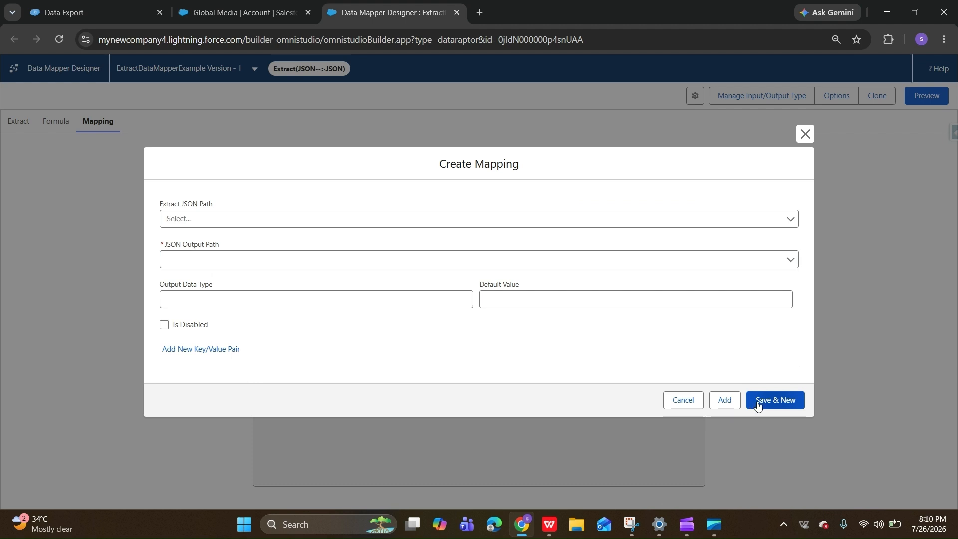
pyautogui.click(701, 404)
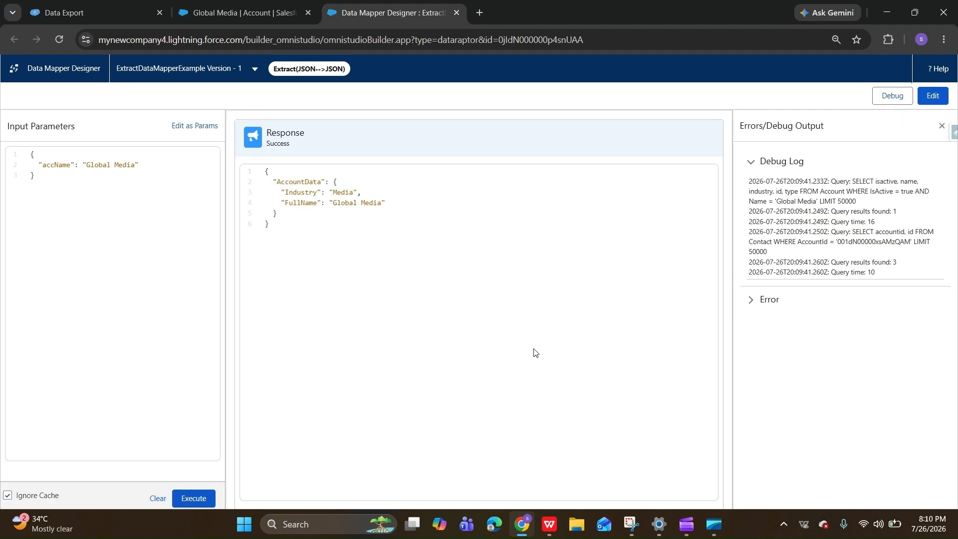
# - Execute the preview again and examine the AccountData object and the ContactData list in the response
pyautogui.click(195, 498)
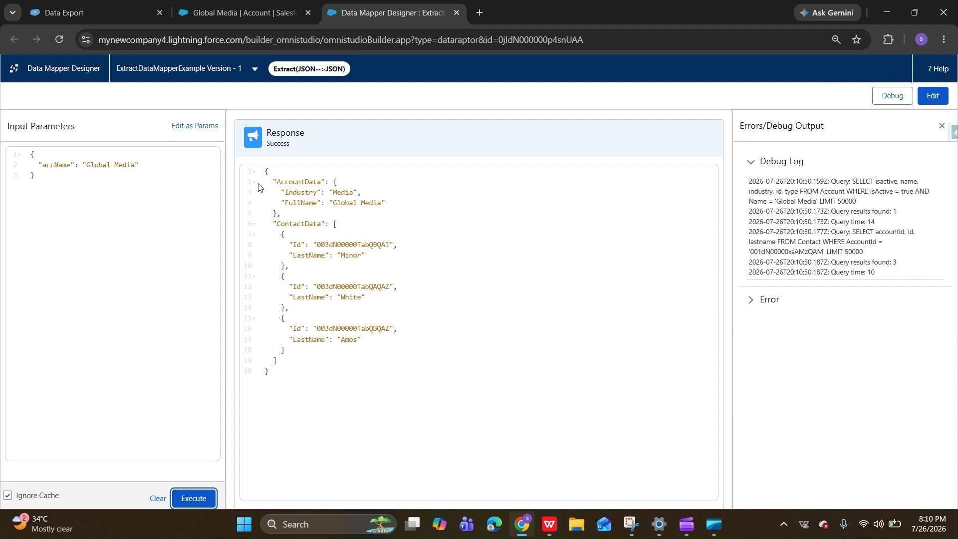
pyautogui.moveTo(277, 182); pyautogui.dragTo(329, 182)
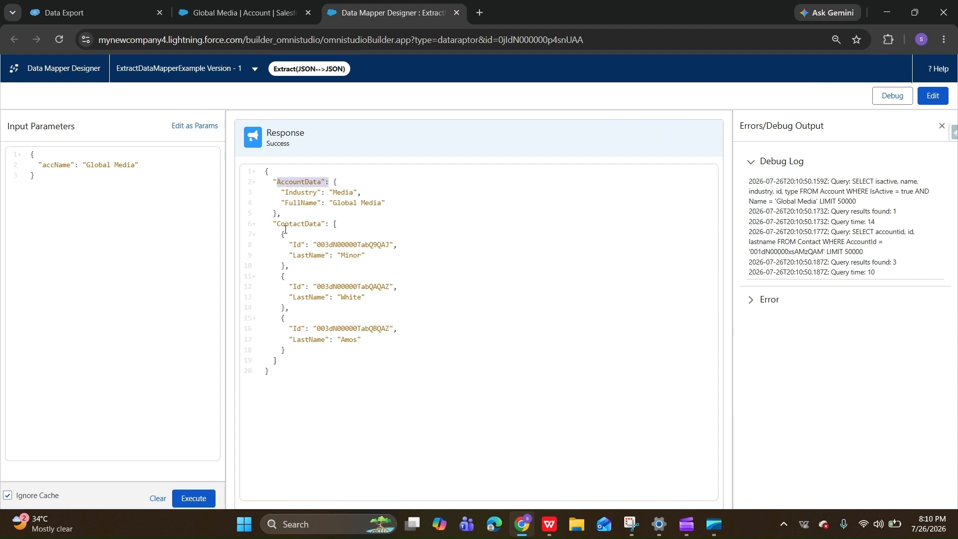
pyautogui.moveTo(278, 224); pyautogui.dragTo(316, 341)
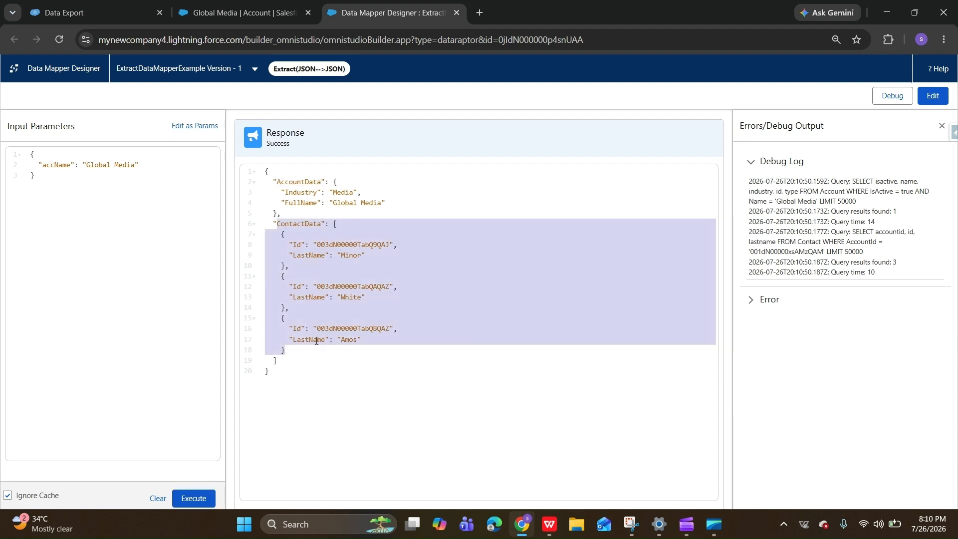
pyautogui.click(301, 205)
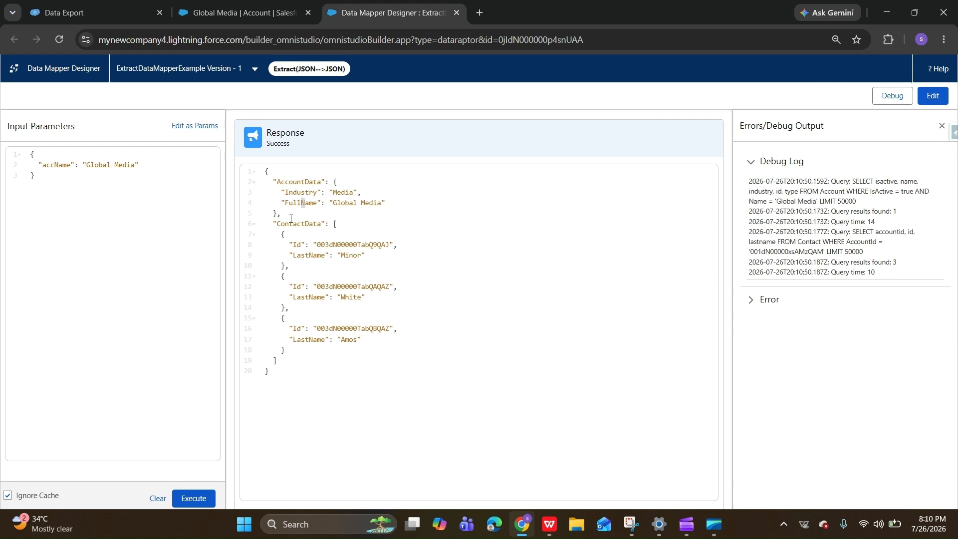
pyautogui.click(275, 182)
pyautogui.moveTo(284, 183); pyautogui.dragTo(321, 182)
pyautogui.click(277, 224)
pyautogui.moveTo(277, 225); pyautogui.dragTo(323, 228)
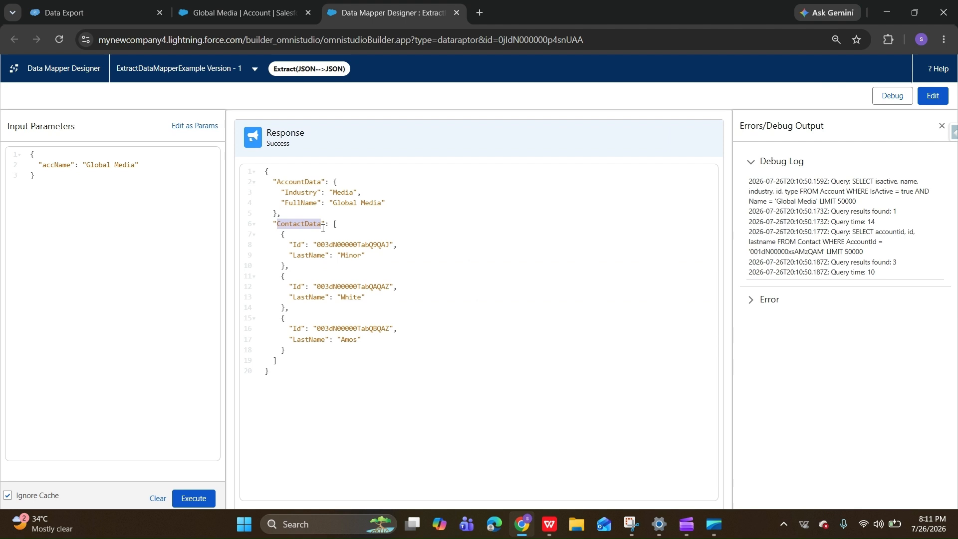
pyautogui.moveTo(282, 183); pyautogui.dragTo(322, 182)
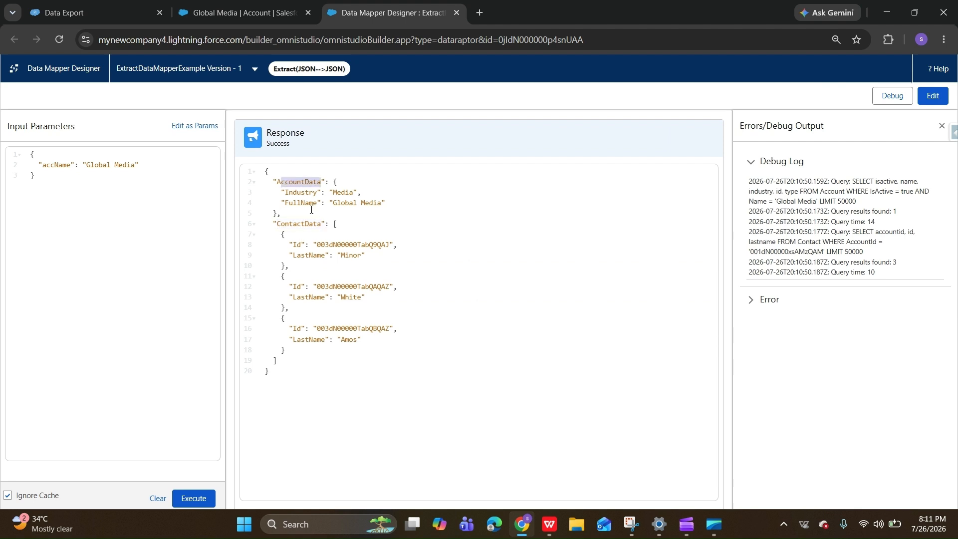
# - Examine the ContactData list in the preview response and return to editing the field mappings
pyautogui.moveTo(277, 225); pyautogui.dragTo(305, 341)
pyautogui.click(399, 207)
pyautogui.click(933, 95)
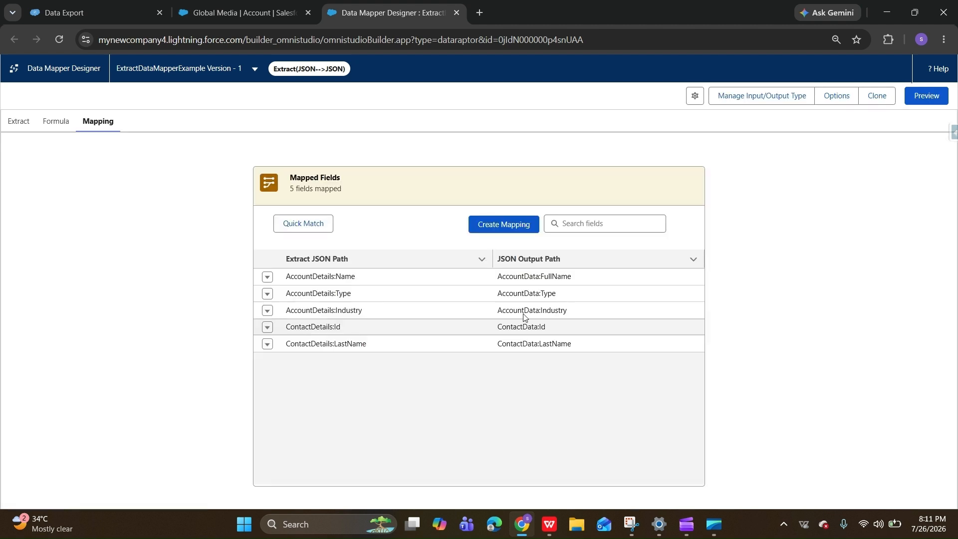
# - Edit the ContactDetails:Id mapping so its JSON output path is AccountData:ContactData:Id, and save it
pyautogui.click(553, 333)
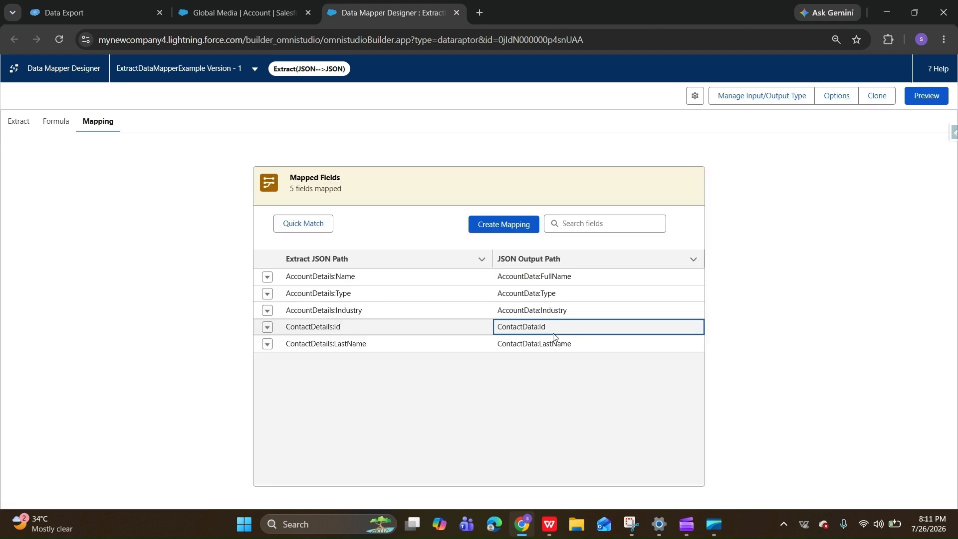
pyautogui.click(268, 328)
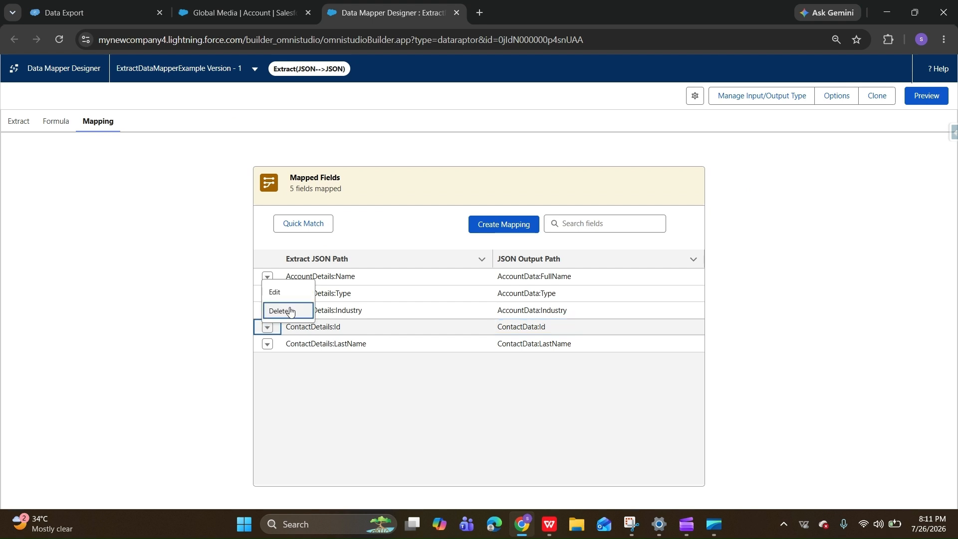
pyautogui.click(298, 293)
pyautogui.click(187, 260)
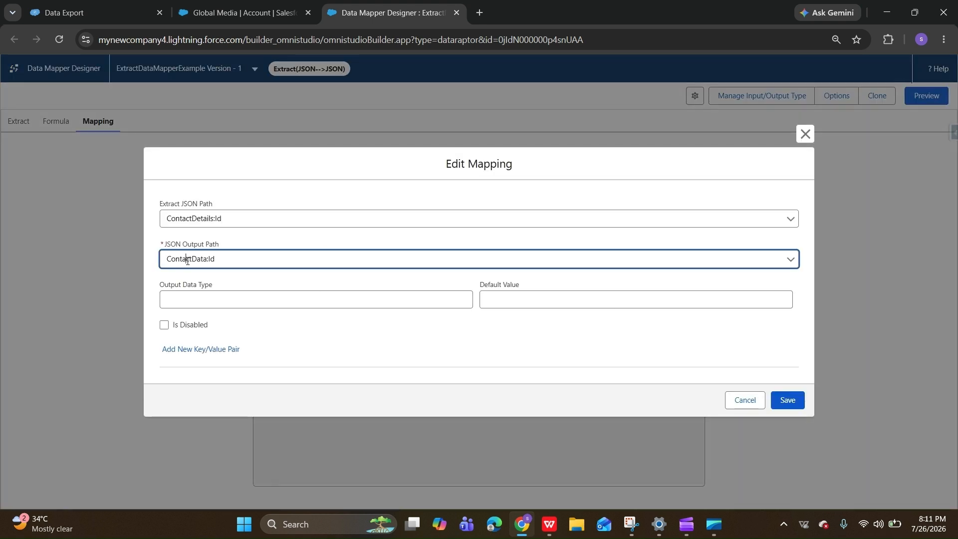
pyautogui.doubleClick(188, 259)
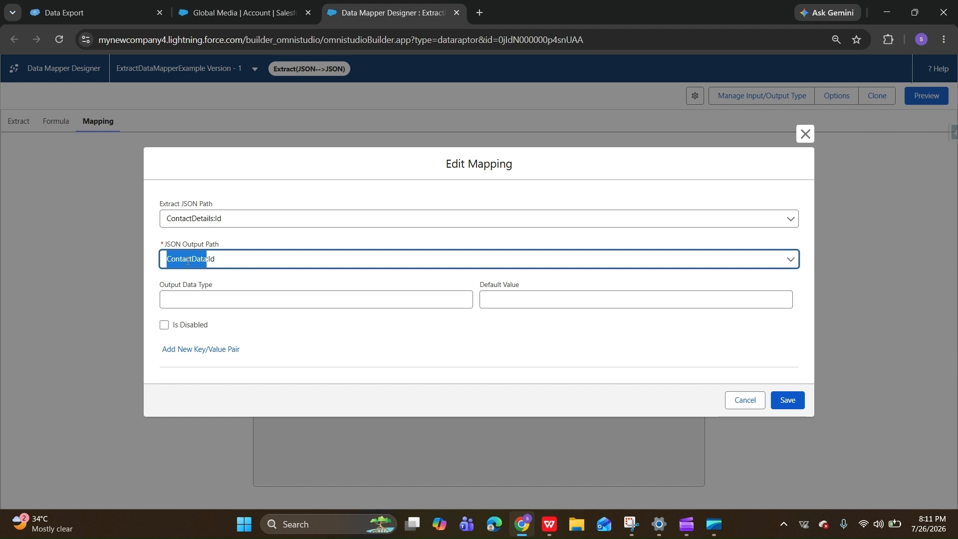
pyautogui.press('Left')
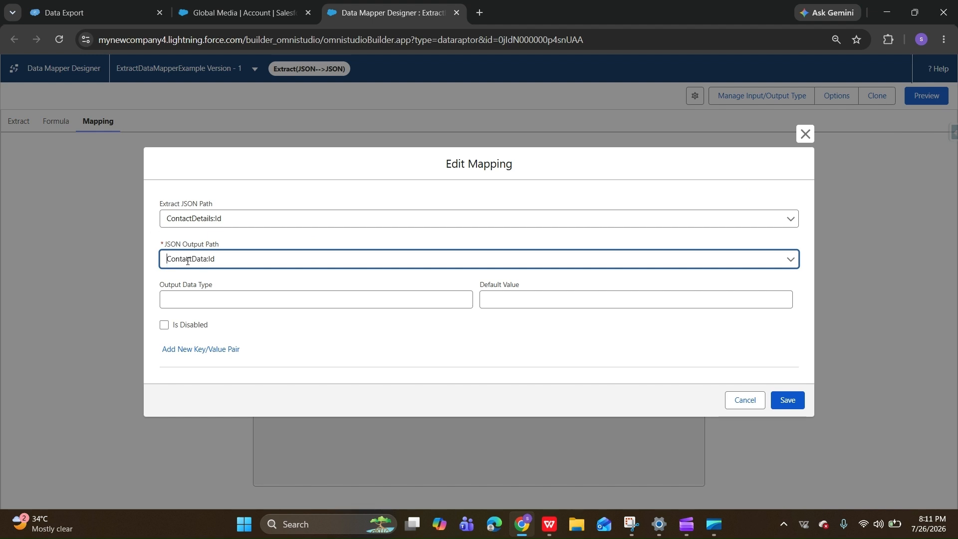
pyautogui.write('AccountData:')
pyautogui.moveTo(213, 259); pyautogui.dragTo(263, 259)
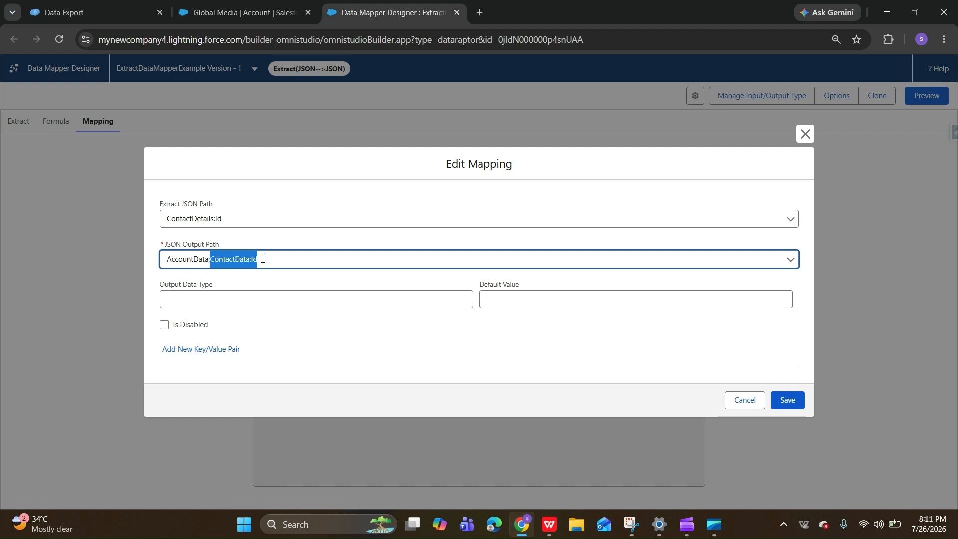
pyautogui.click(210, 259)
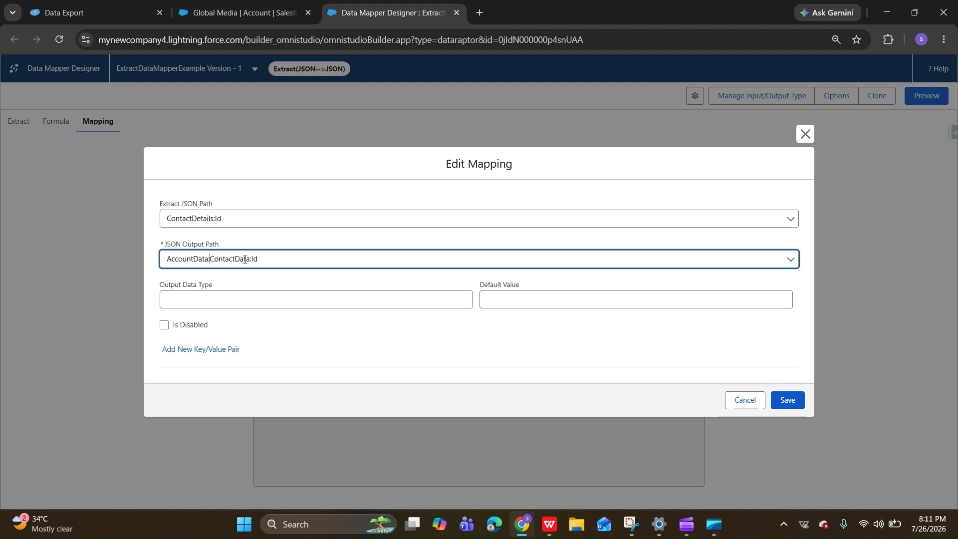
pyautogui.click(787, 400)
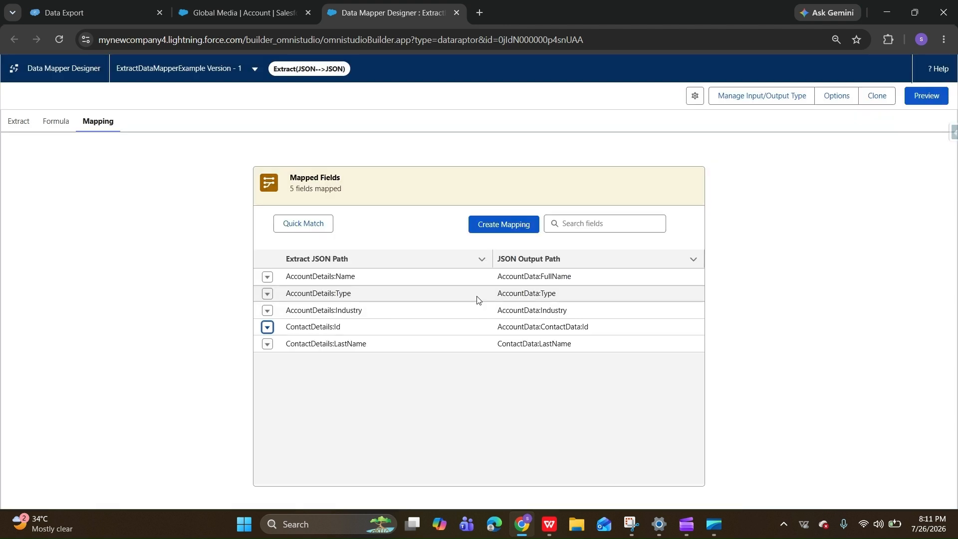
# - Change the ContactDetails:LastName mapping's JSON output path to AccountData:ContactData:LastName and save it
pyautogui.click(560, 343)
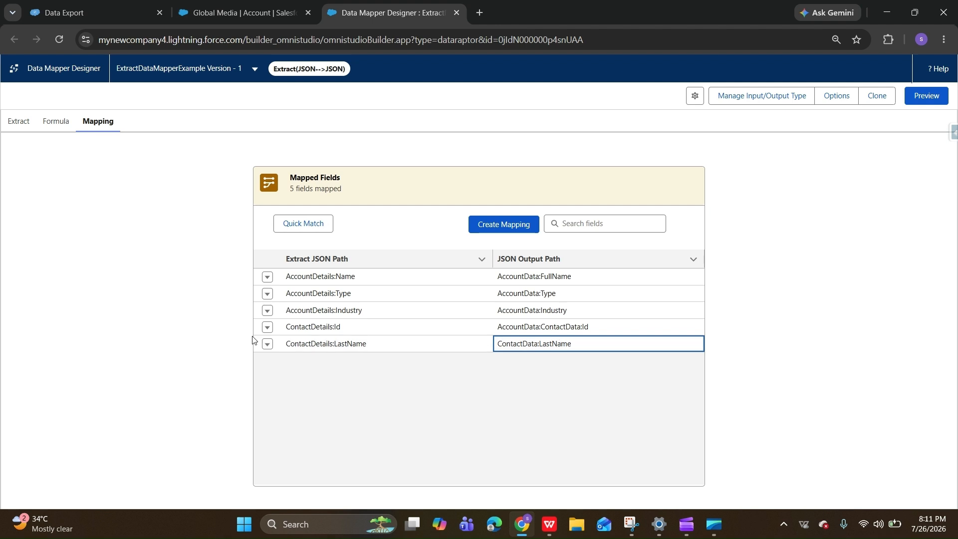
pyautogui.click(267, 344)
pyautogui.click(287, 309)
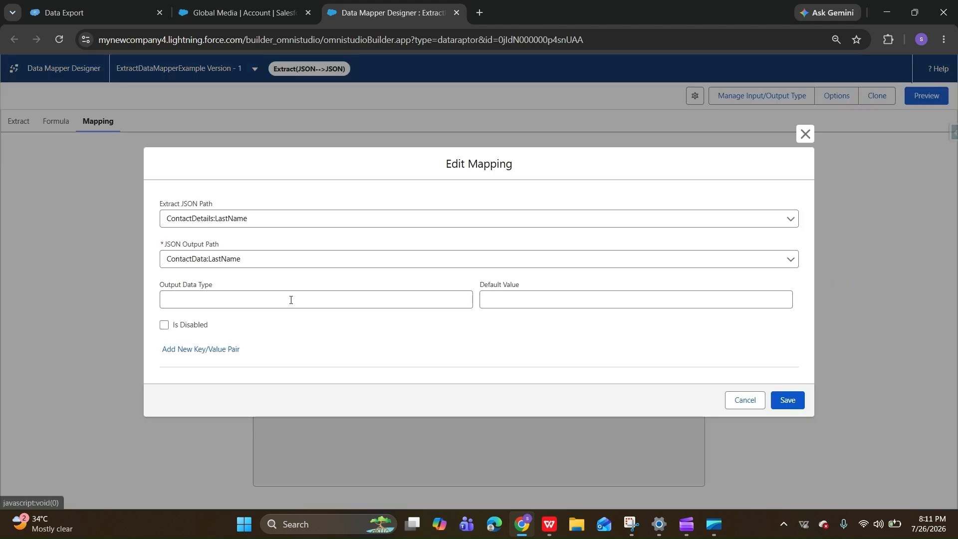
pyautogui.click(168, 260)
pyautogui.write('AccountD')
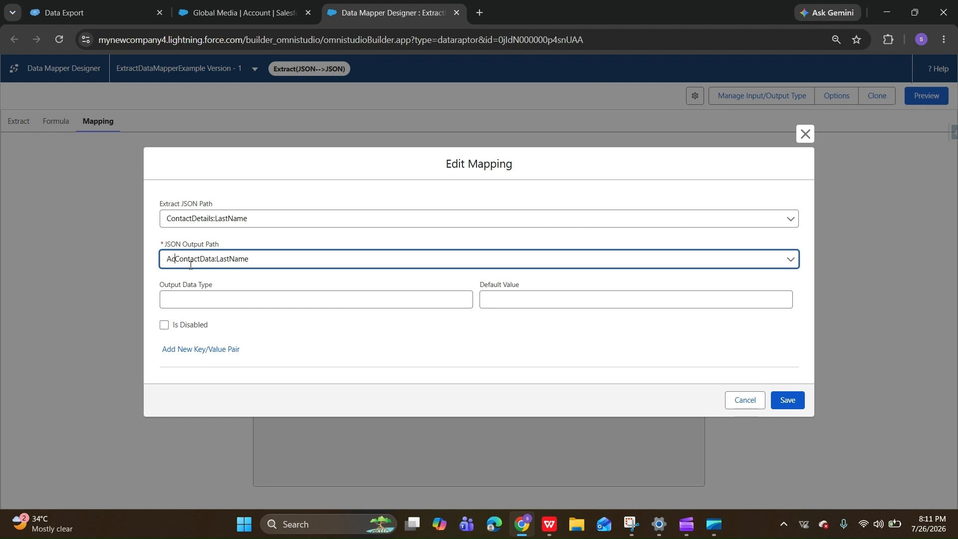
pyautogui.write('ata:')
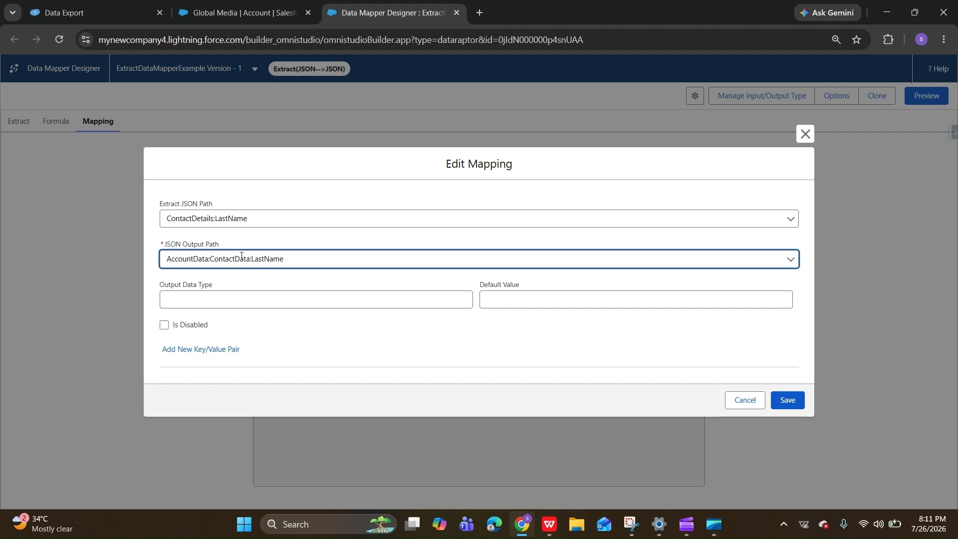
pyautogui.click(795, 403)
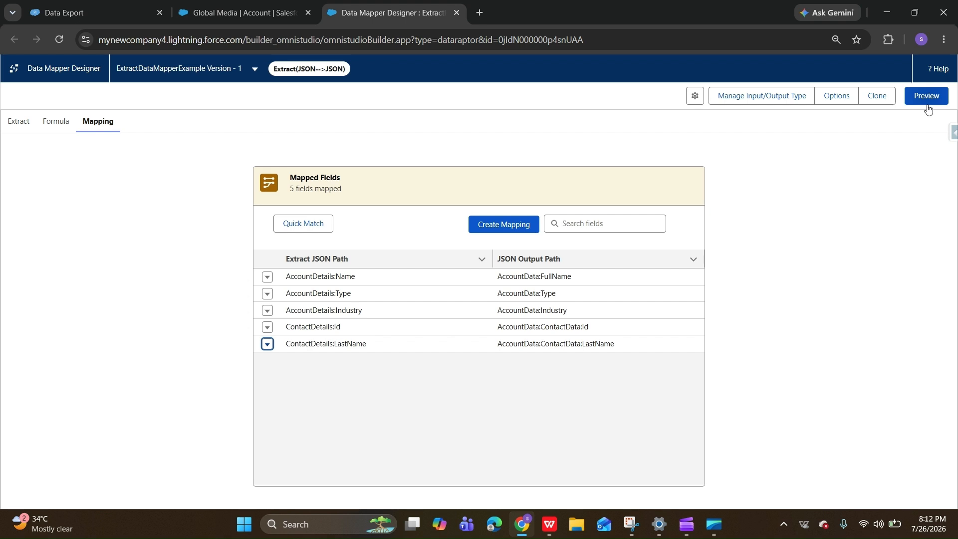
# - Execute the preview with the revised mappings and examine how ContactData is nested in AccountData in the response
pyautogui.click(927, 100)
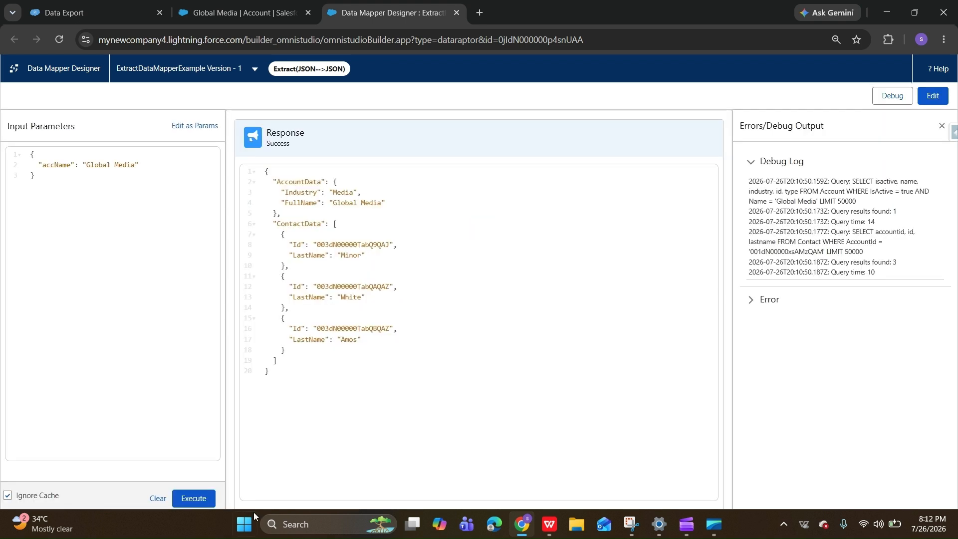
pyautogui.click(207, 502)
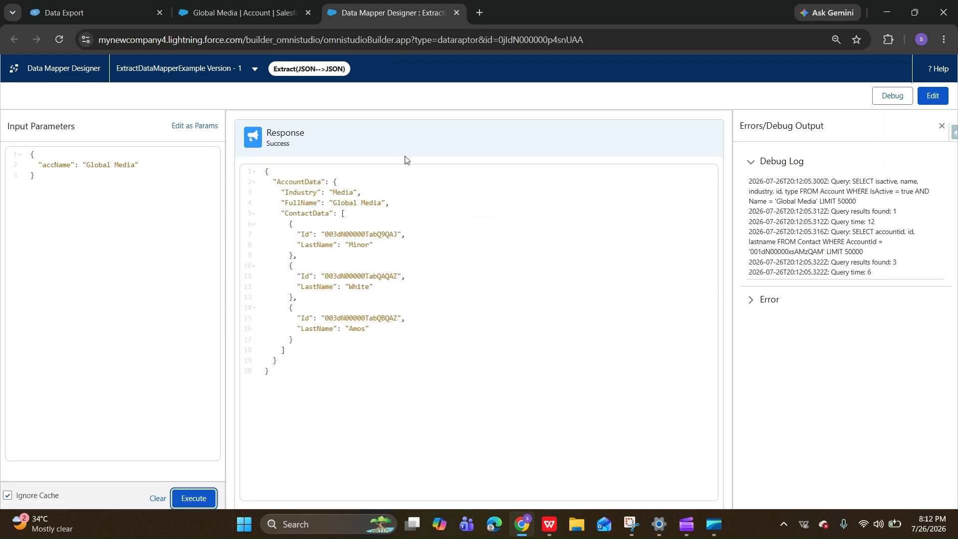
pyautogui.moveTo(280, 182); pyautogui.dragTo(336, 341)
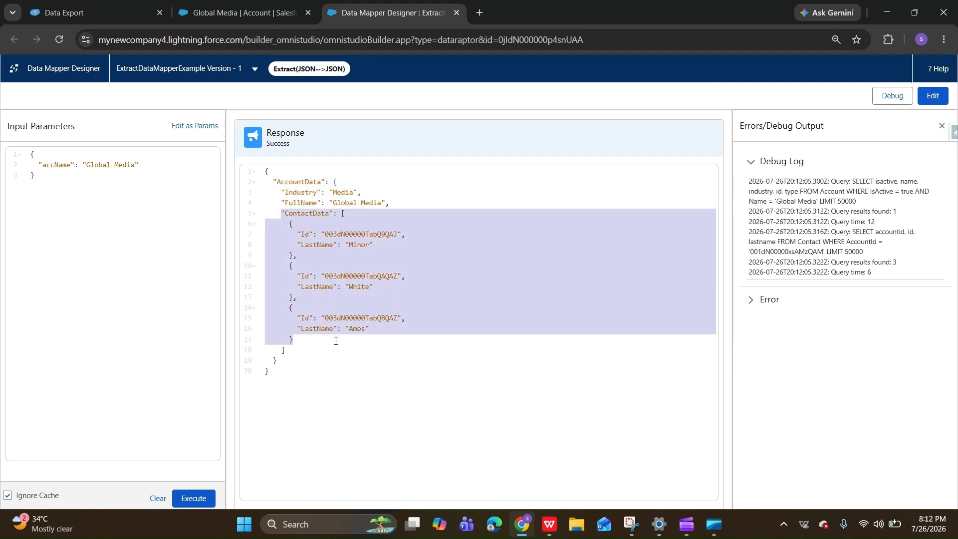
pyautogui.moveTo(274, 182); pyautogui.dragTo(325, 330)
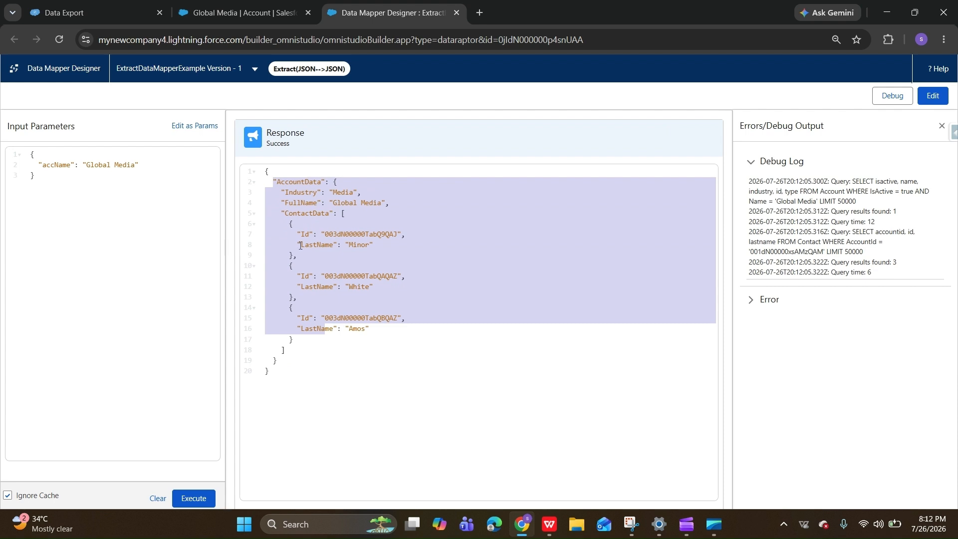
pyautogui.click(338, 337)
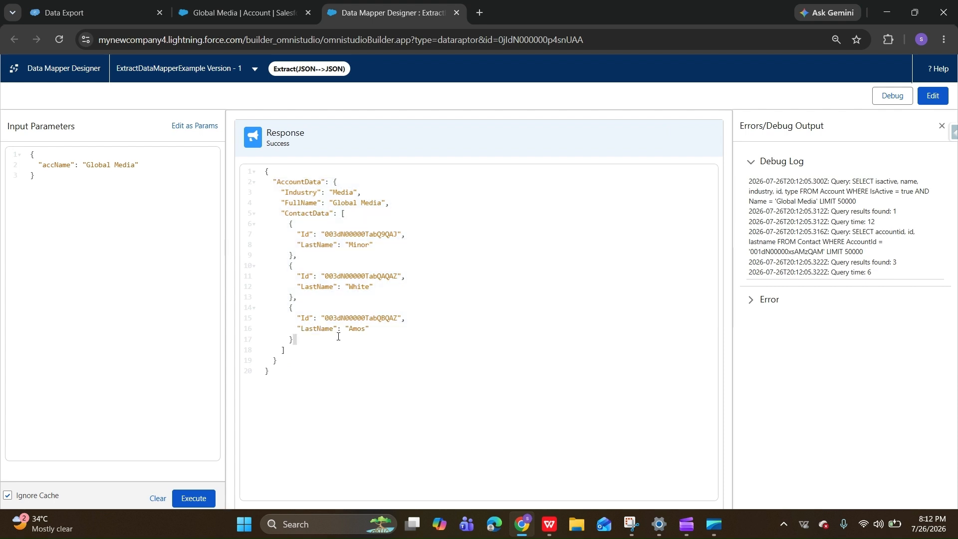
# - Return to editing, review the extract objects and the Data Mapper's Options dialog, and open the formula view
pyautogui.click(933, 95)
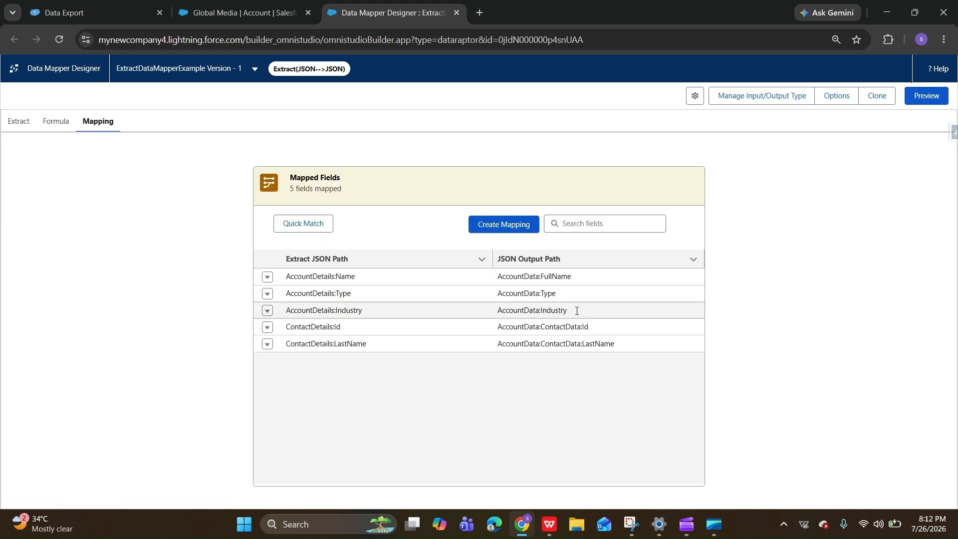
pyautogui.click(22, 129)
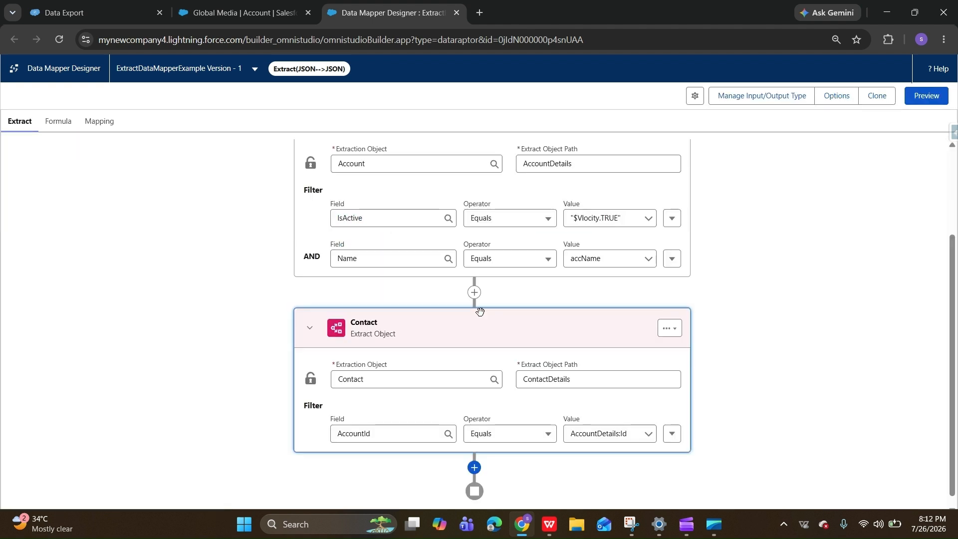
pyautogui.scroll(3, 648, 272)
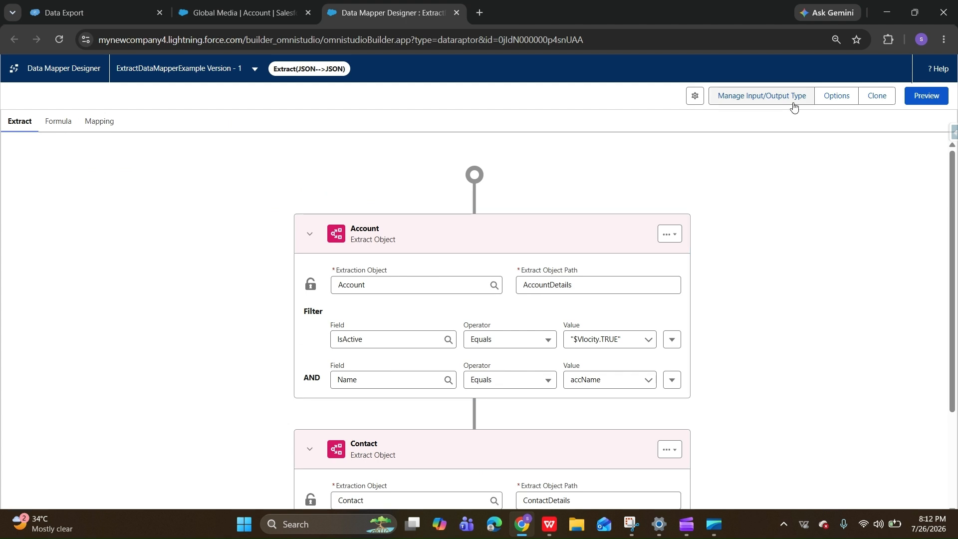
pyautogui.click(831, 105)
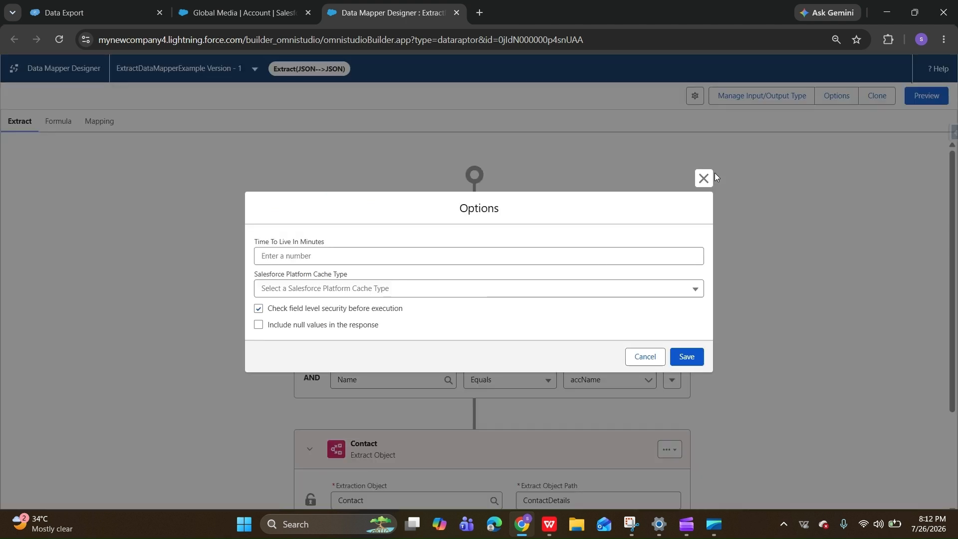
pyautogui.click(709, 175)
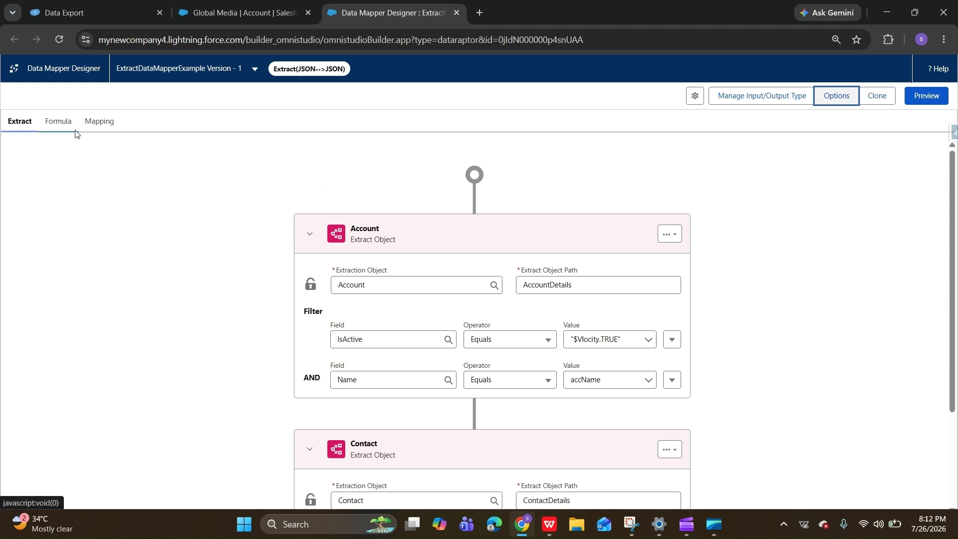
pyautogui.click(54, 123)
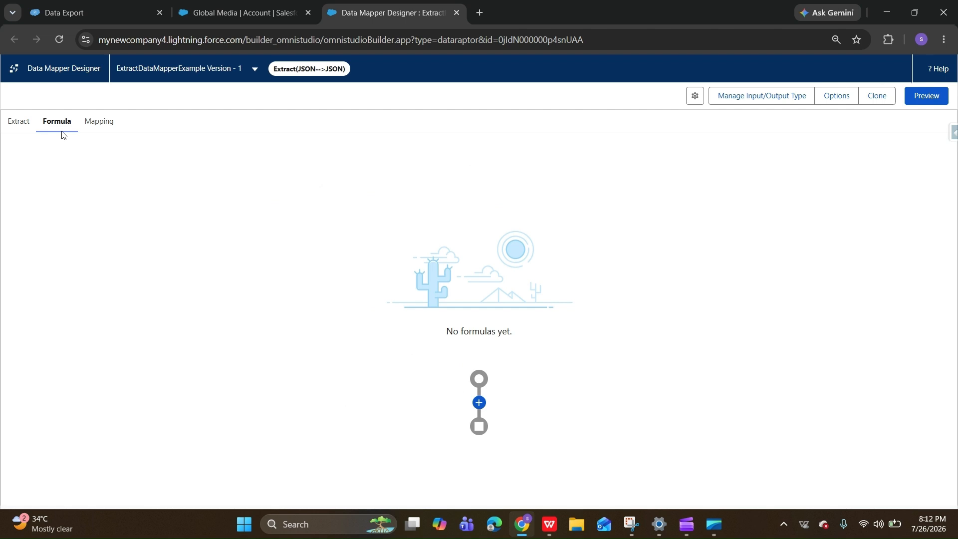